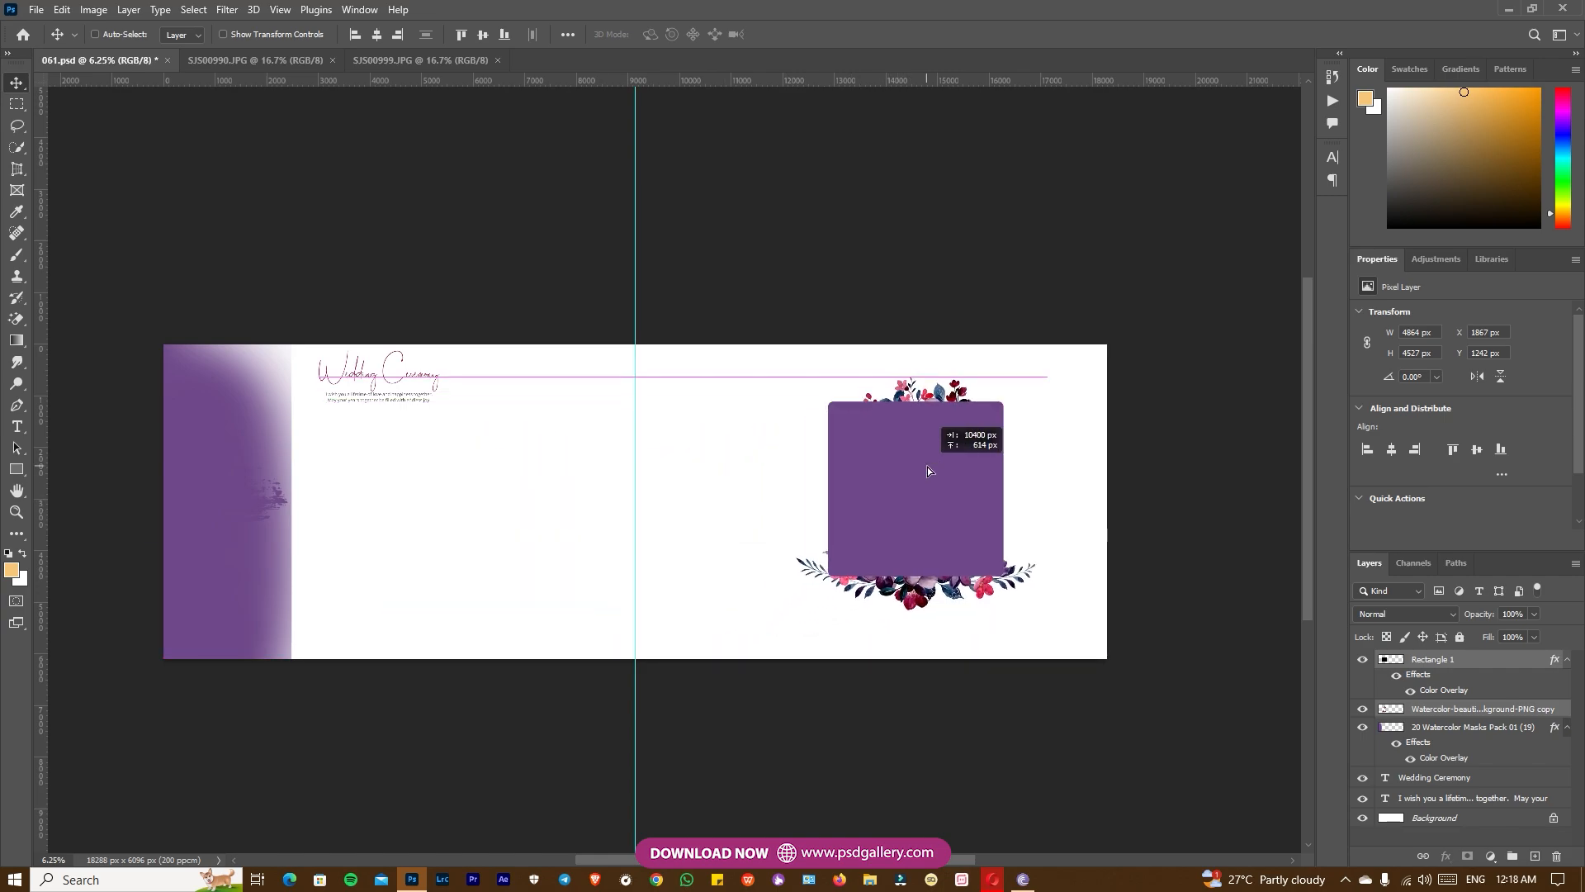
Step: Move the Wedding Ceremony title and the wish text above the purple rectangle on the right page
right_click(360, 377)
left_click(376, 383)
left_click_drag(377, 382, 902, 382)
right_click(391, 397)
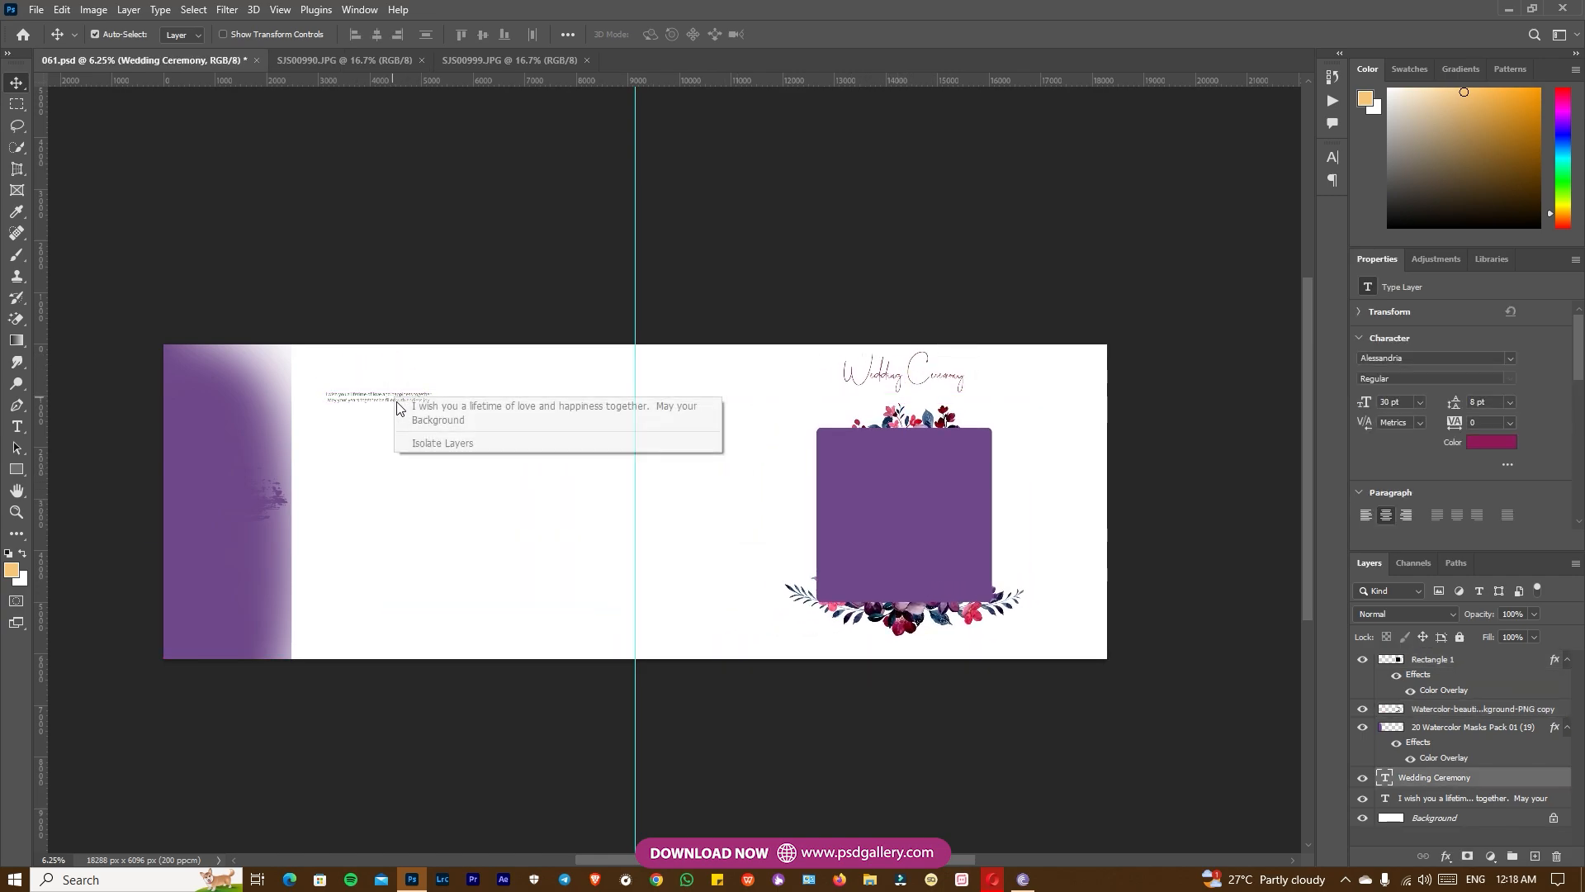
left_click(404, 403)
left_click_drag(404, 403, 929, 404)
Step: Position the watercolor mask over the left page, flip it horizontally, scale it to 86.40% and rotate it slightly
right_click(264, 492)
left_click(276, 507)
left_click_drag(277, 508, 584, 527)
key("ctrl+t")
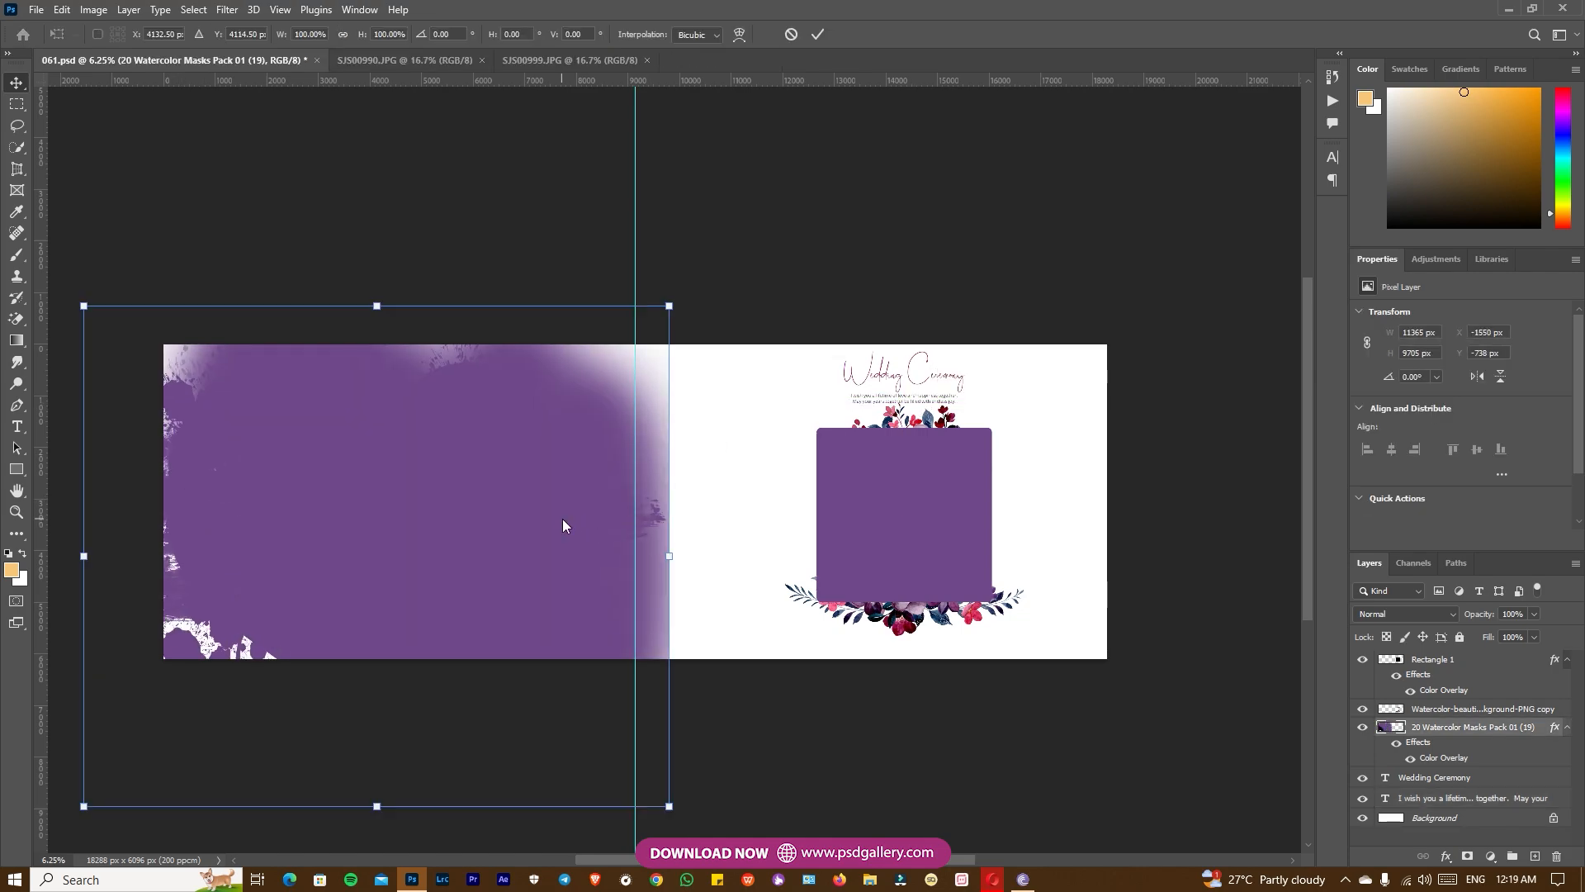
right_click(563, 523)
left_click(571, 494)
left_click_drag(444, 520, 487, 526)
left_click_drag(713, 310, 671, 343)
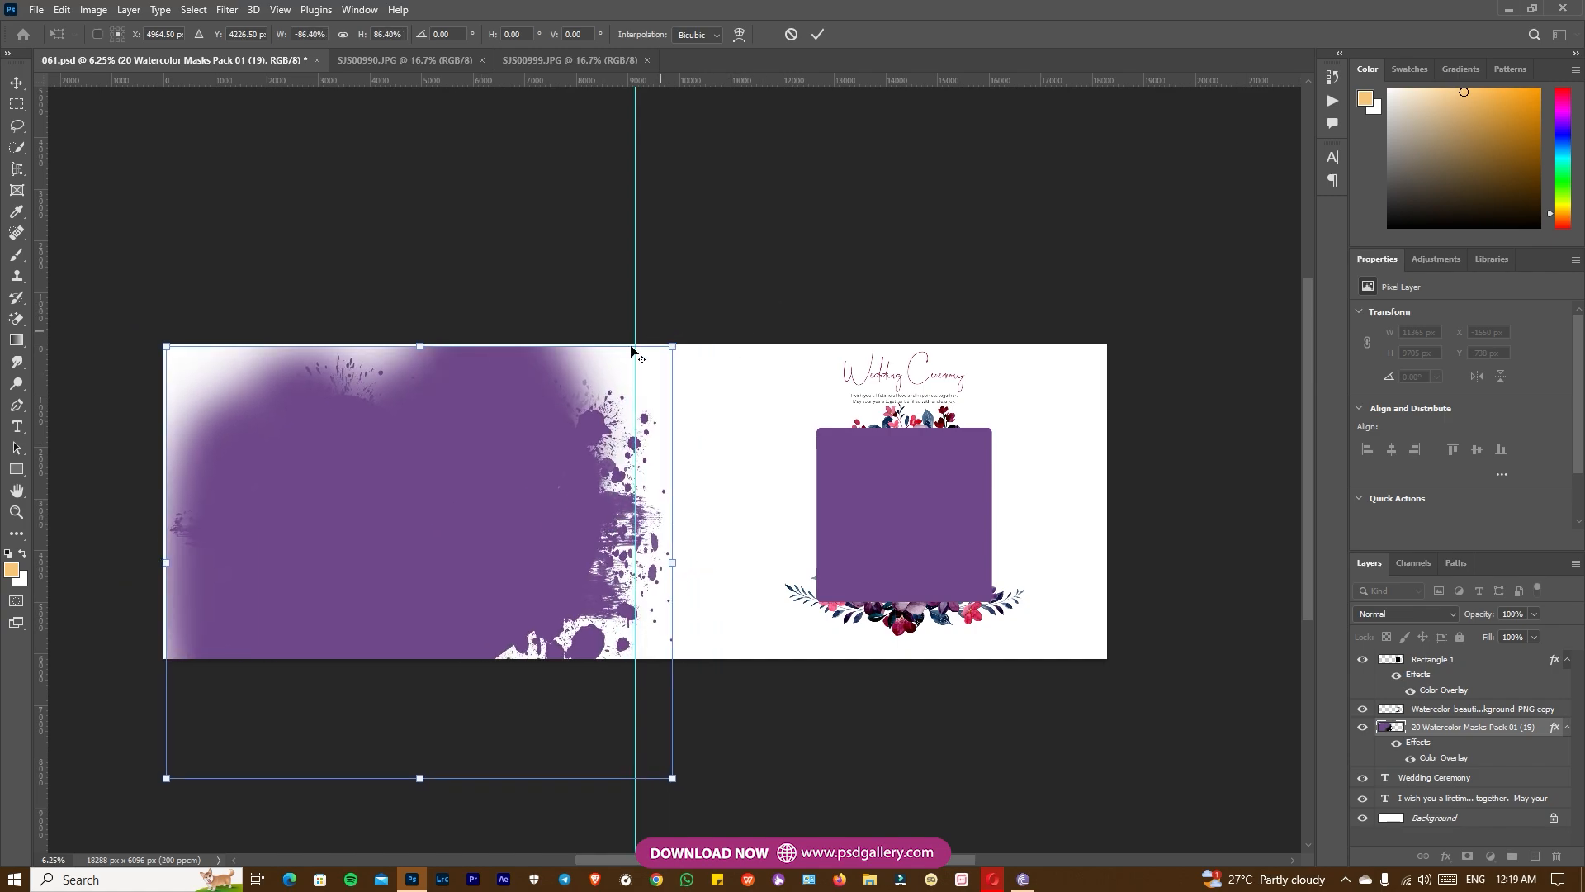
left_click_drag(602, 248, 589, 249)
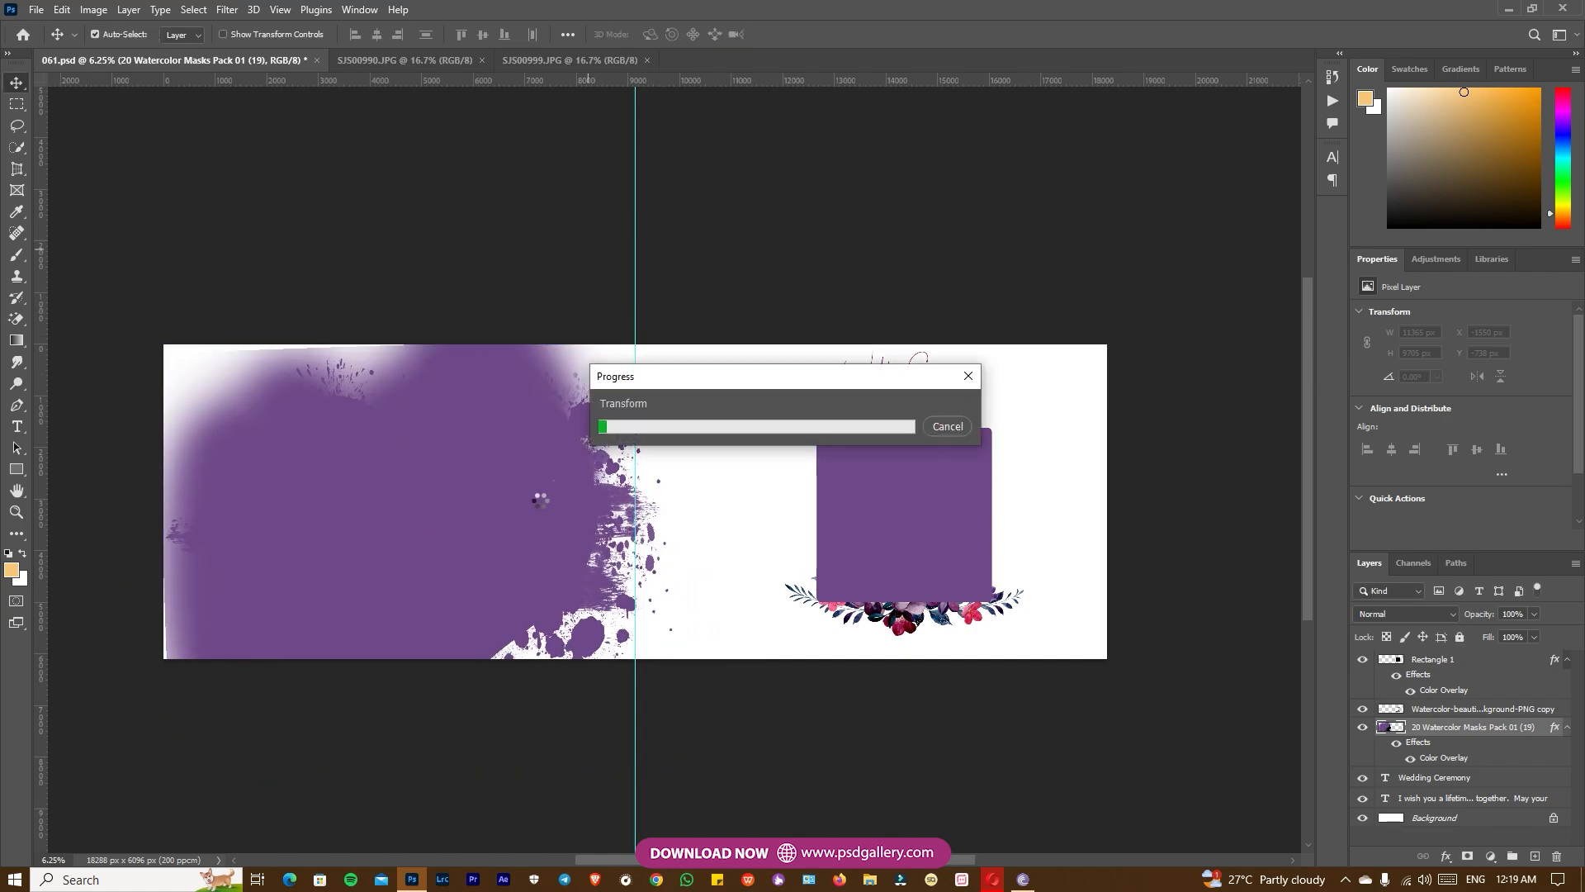
Step: Sample the mask's purple and brush over the faded upper and left edges of the watercolor mask to fill them
right_click(513, 520)
left_click(537, 525)
key("i")
left_click(527, 520)
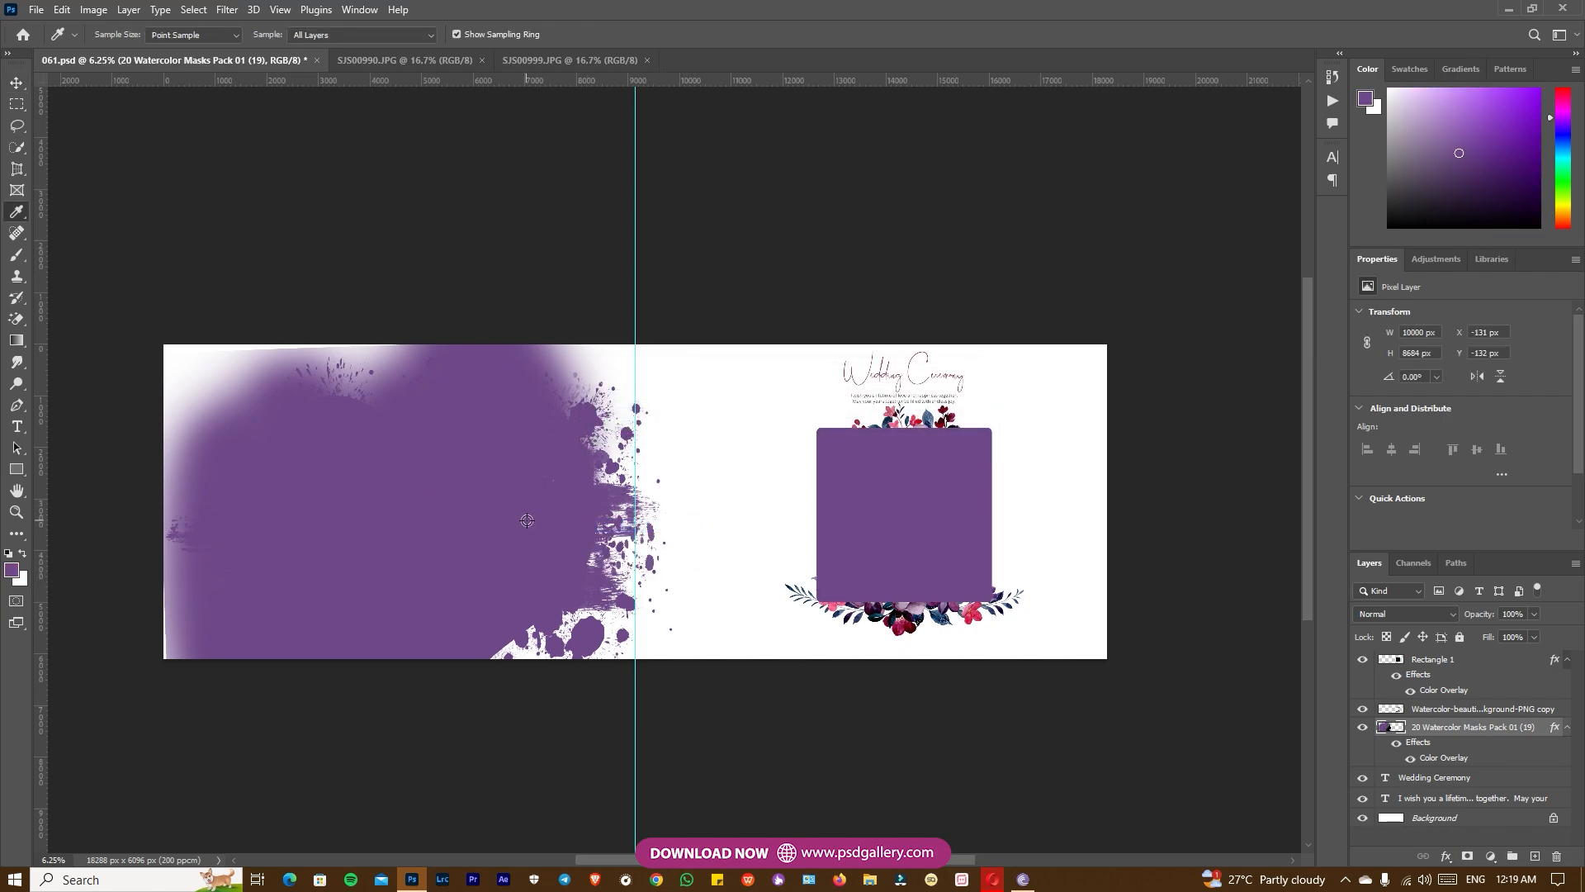
key("b")
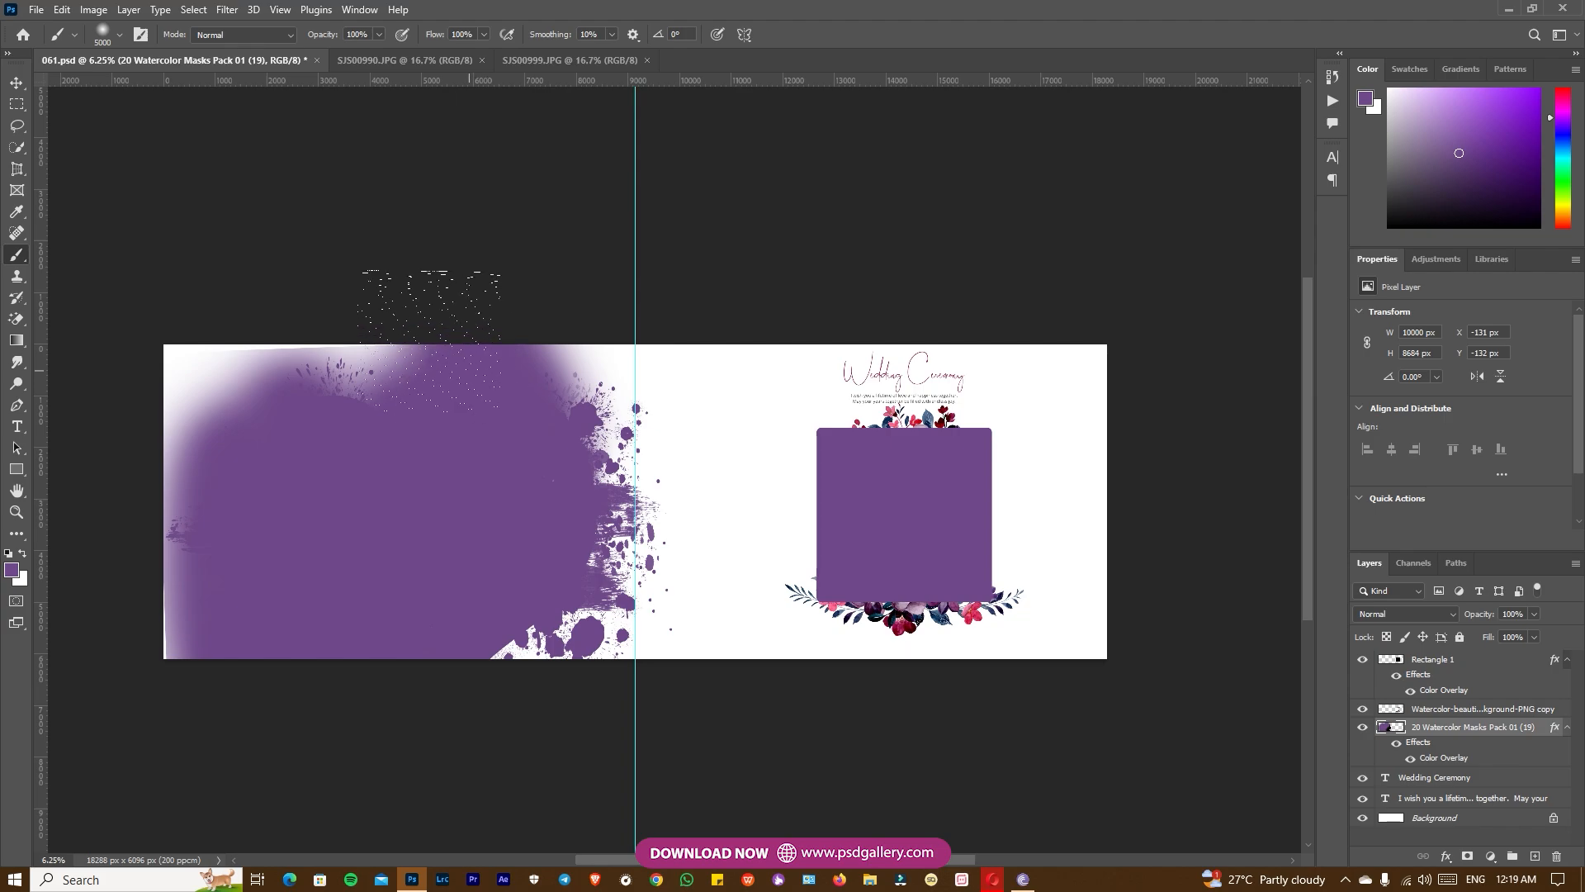
mouse_move(283, 284)
left_mouse_down()
mouse_move(115, 293)
mouse_move(136, 615)
left_mouse_up()
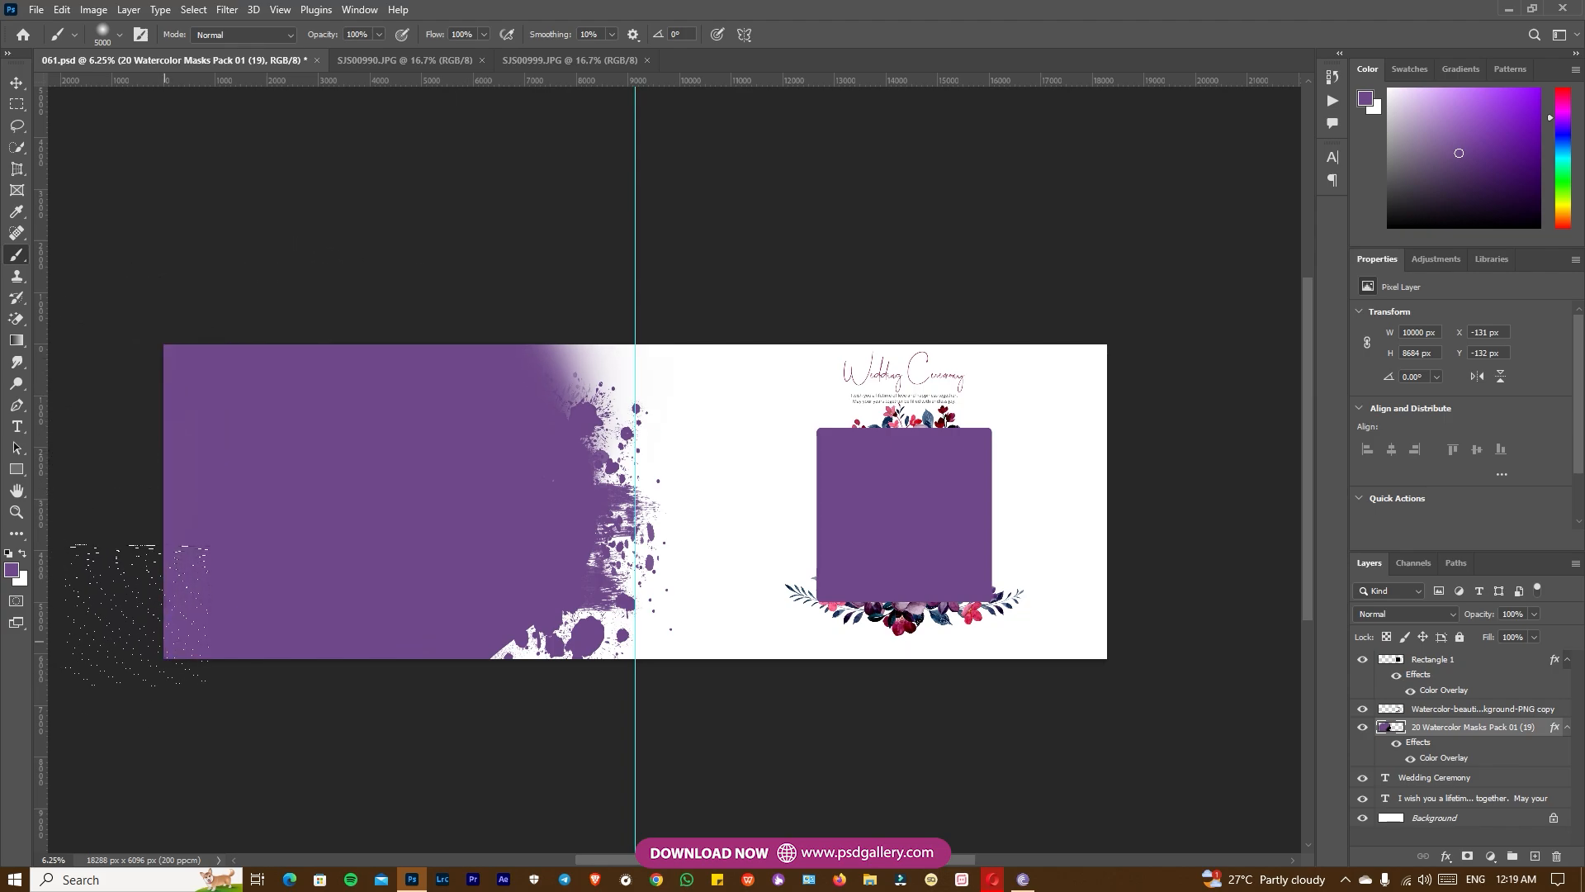
left_click_drag(573, 378, 571, 383)
Step: Scale the watercolor mask to 108% and reposition it so it covers the whole left page past the centre guide
key("v")
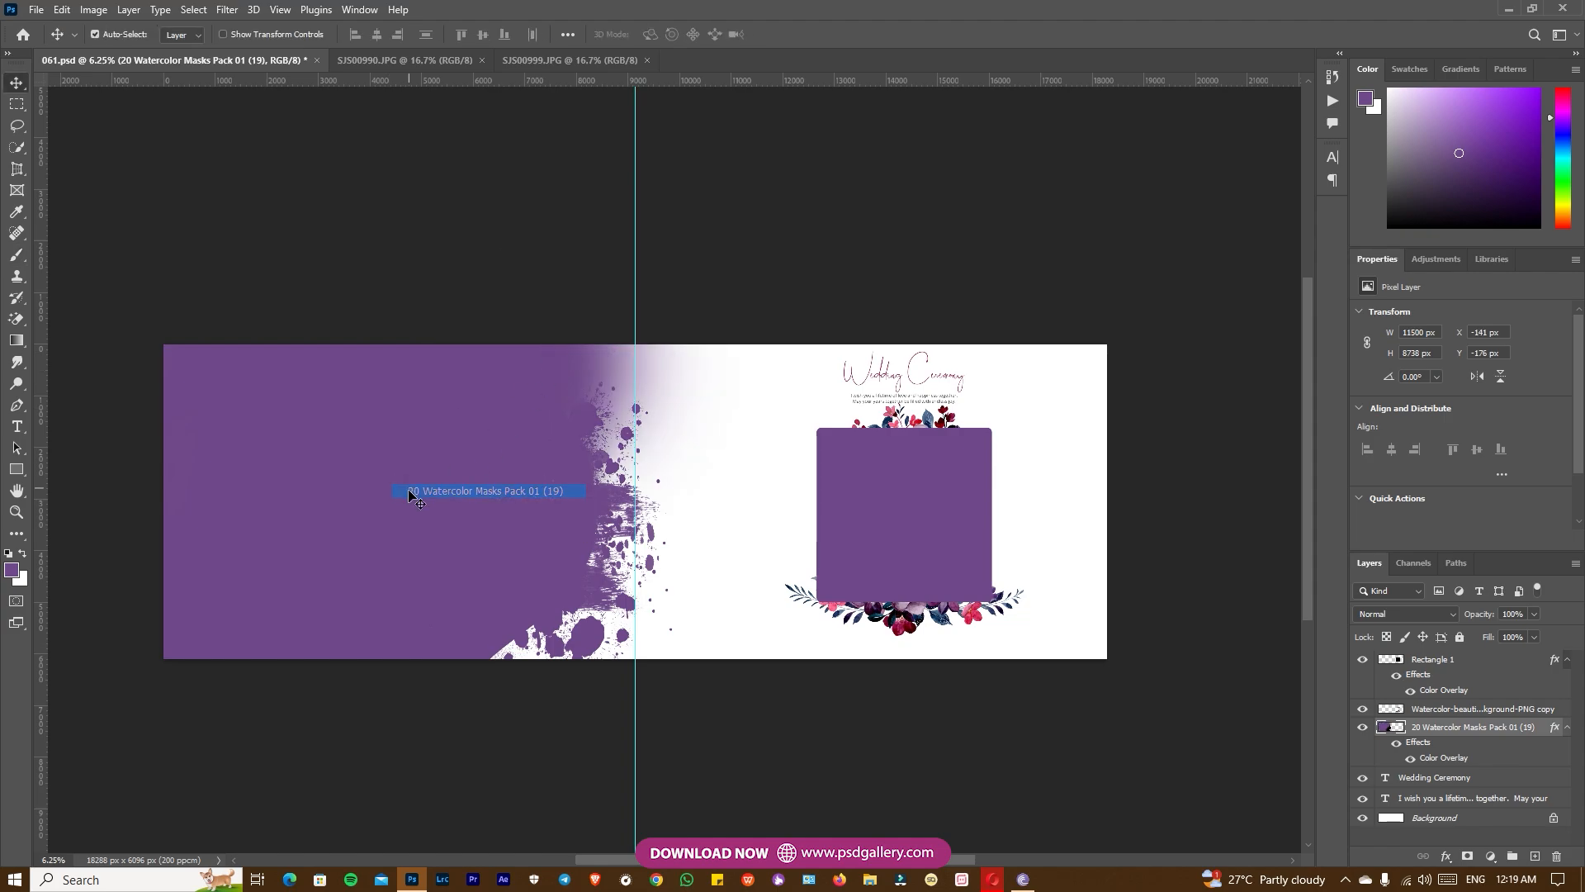
left_click_drag(408, 492, 429, 508)
key("ctrl+t")
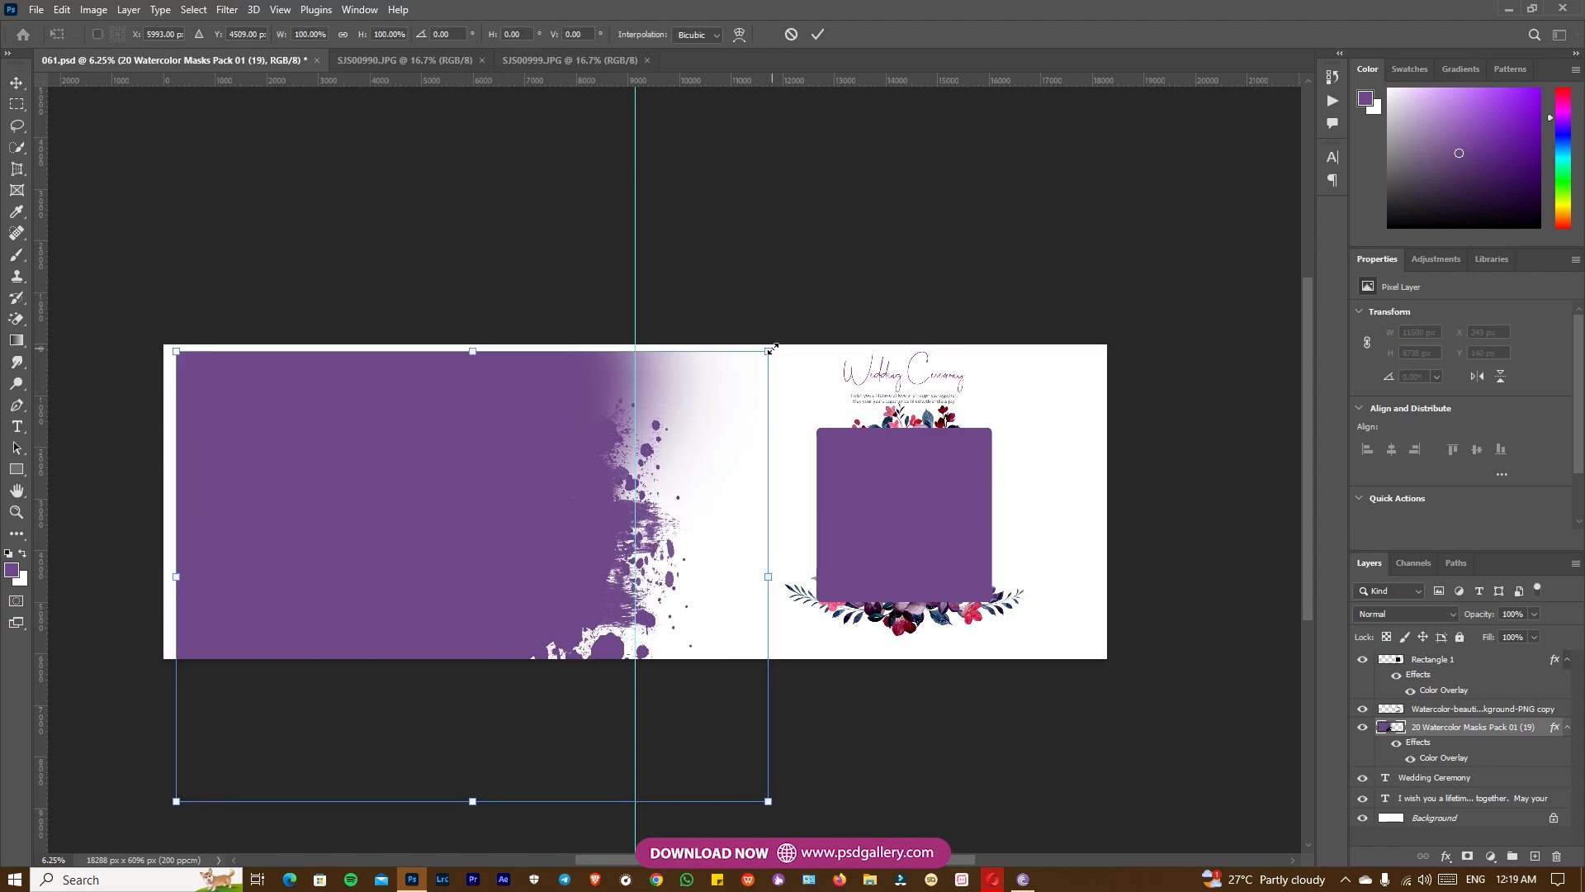
left_click_drag(770, 348, 796, 334)
left_click_drag(481, 418, 466, 423)
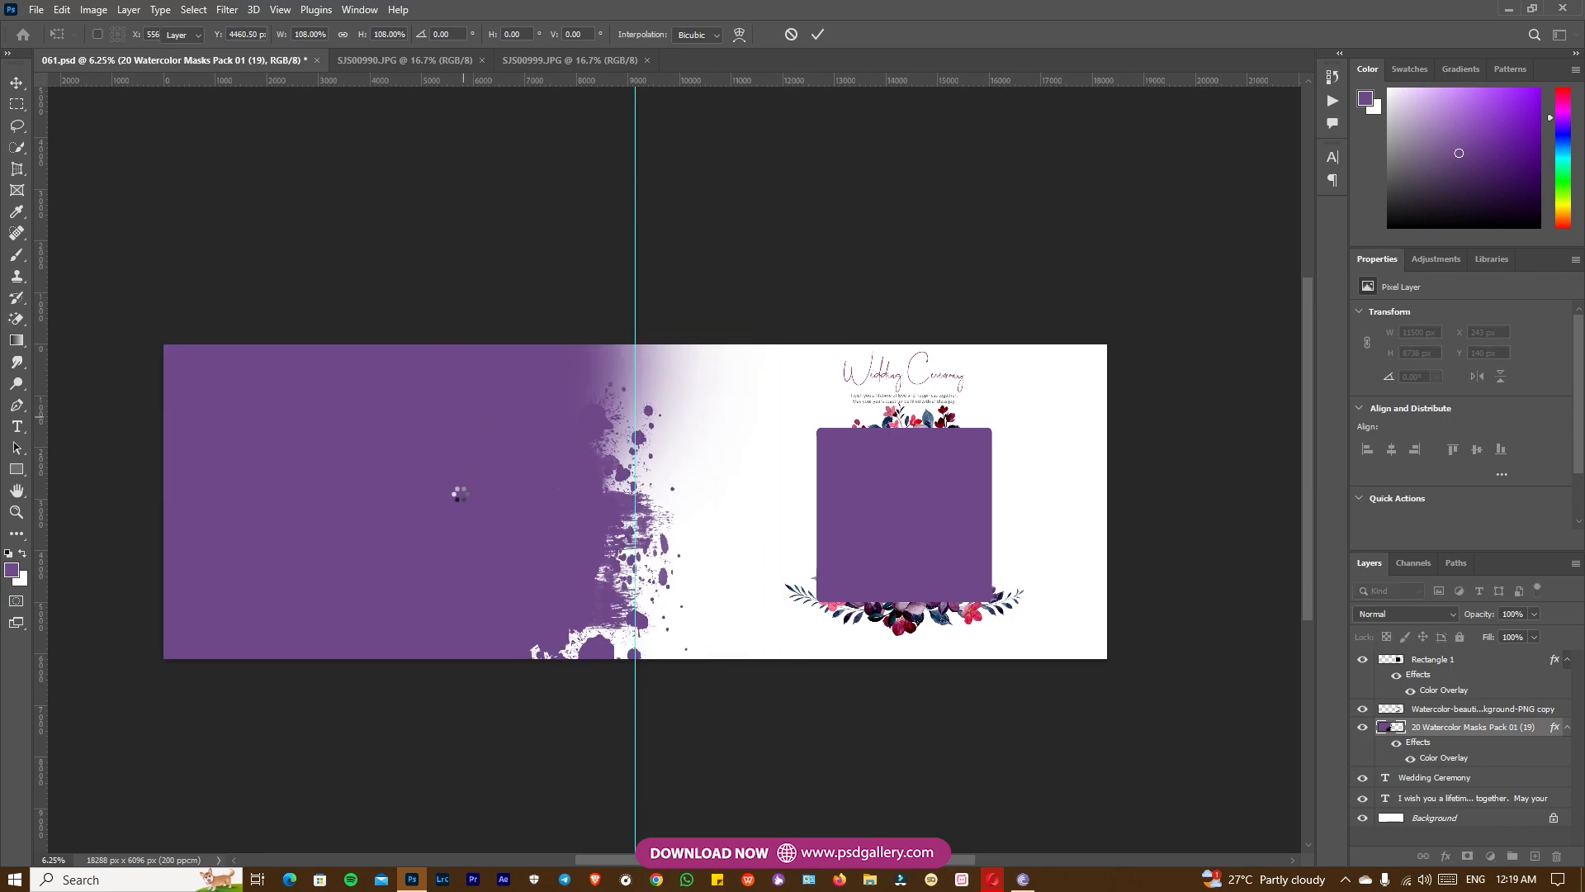
right_click(460, 495)
left_click(482, 505)
left_click_drag(479, 505, 492, 508)
Step: Bring the SJS00999.JPG photo into 061.psd over the left page, scaled to 231.20% and rotated -1.06°
left_click(381, 59)
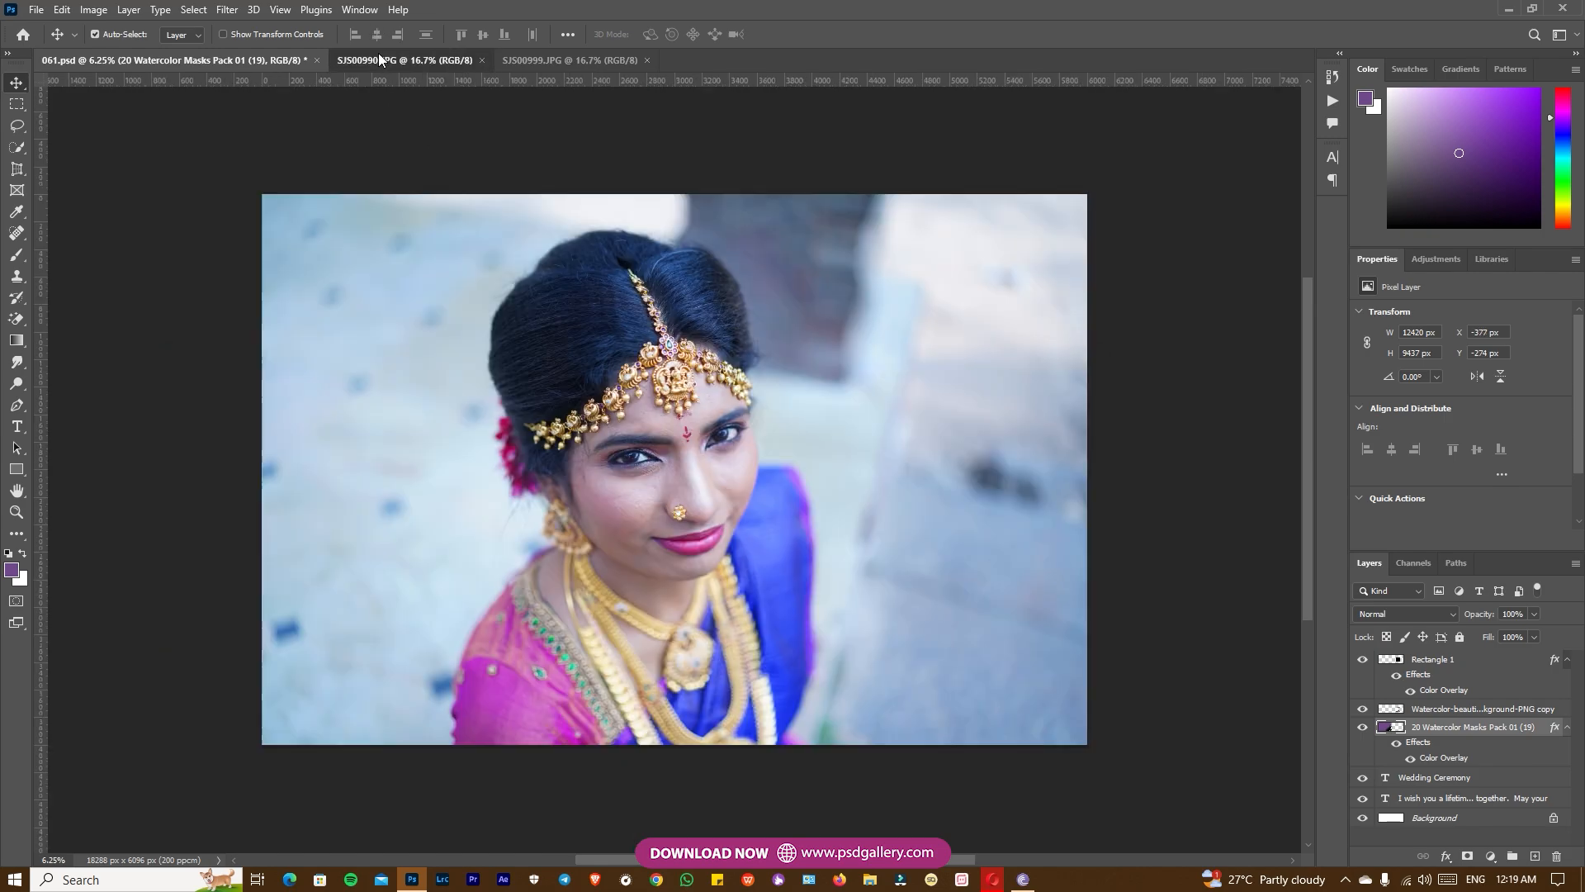
left_click(522, 61)
left_click_drag(160, 113, 314, 521)
key("ctrl+t")
left_click_drag(524, 423, 742, 365)
left_click_drag(736, 284, 724, 280)
left_click_drag(380, 455, 384, 495)
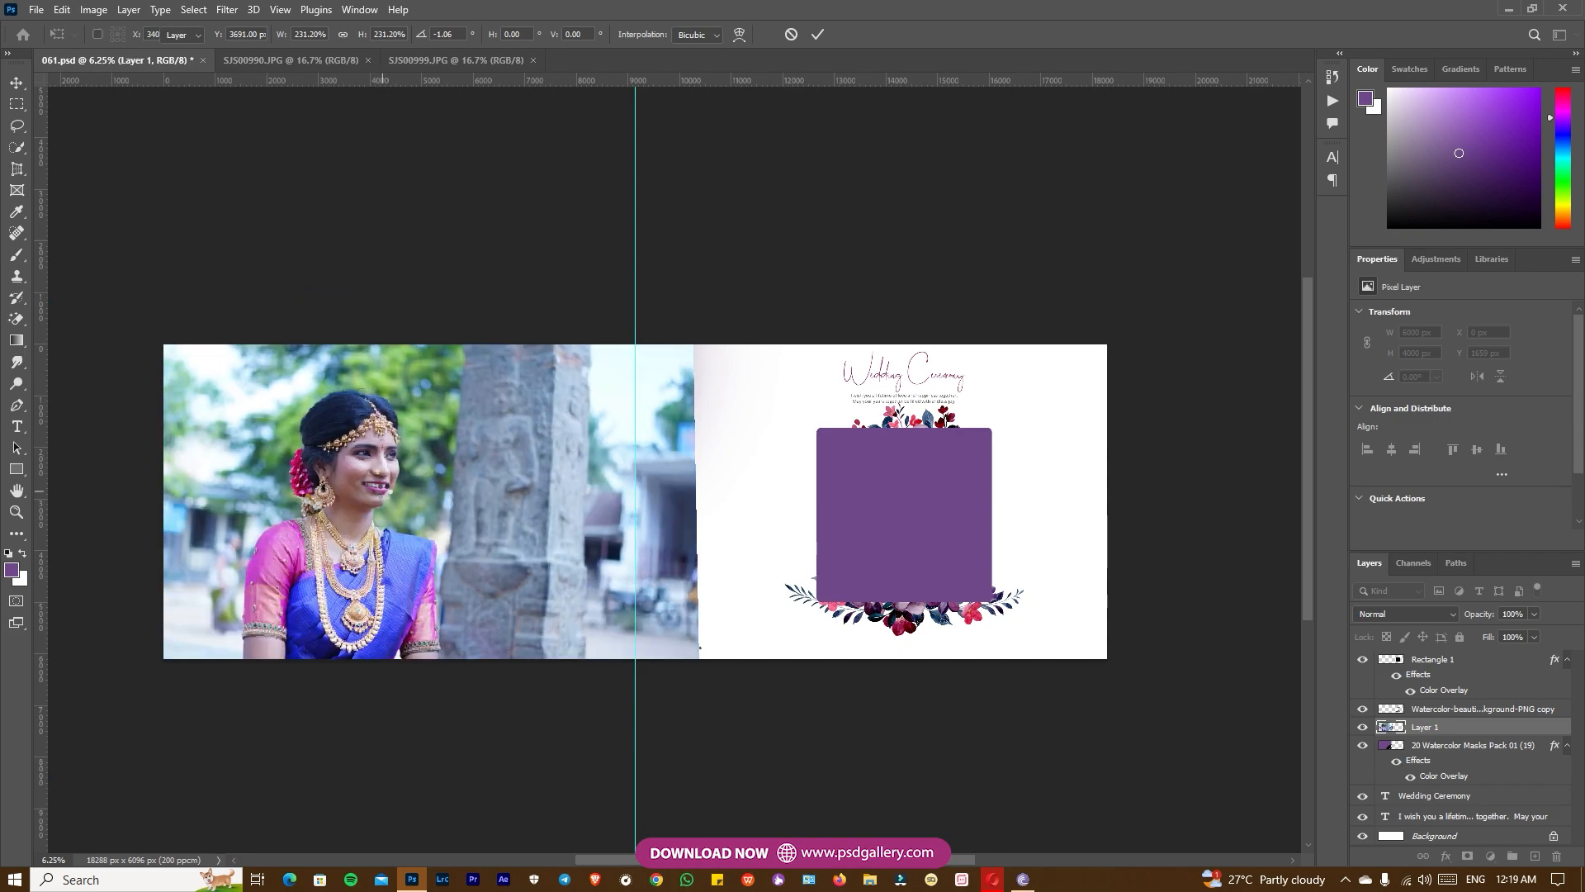
key("Return")
Step: Clip the photo to the watercolor mask, hide the mask's Color Overlay and shift the photo slightly upward
key("ctrl+alt+g")
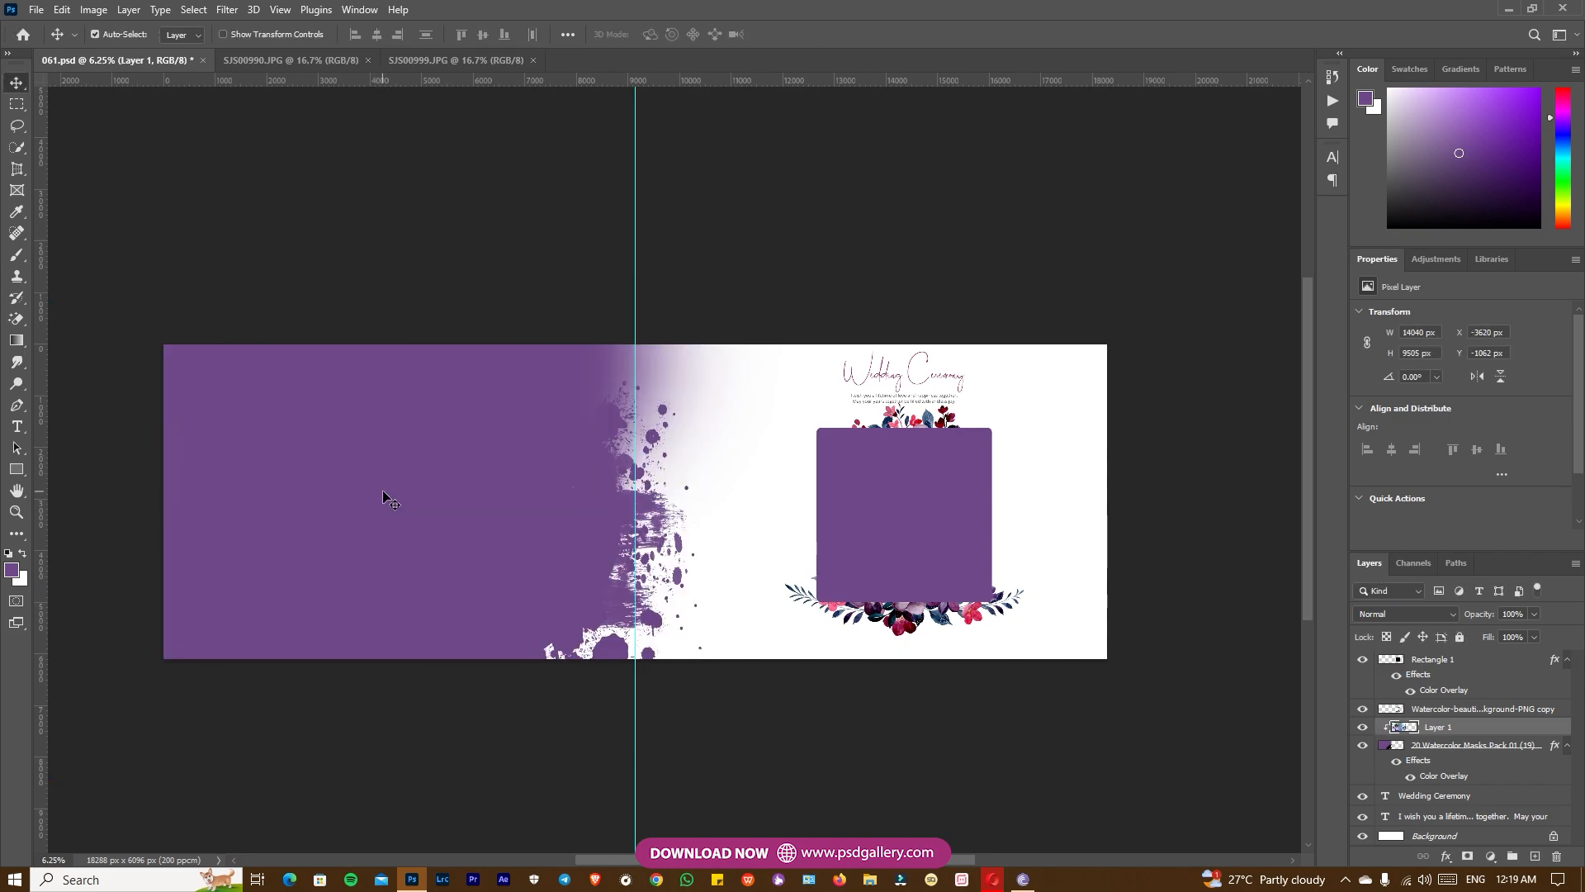
left_click(1411, 776)
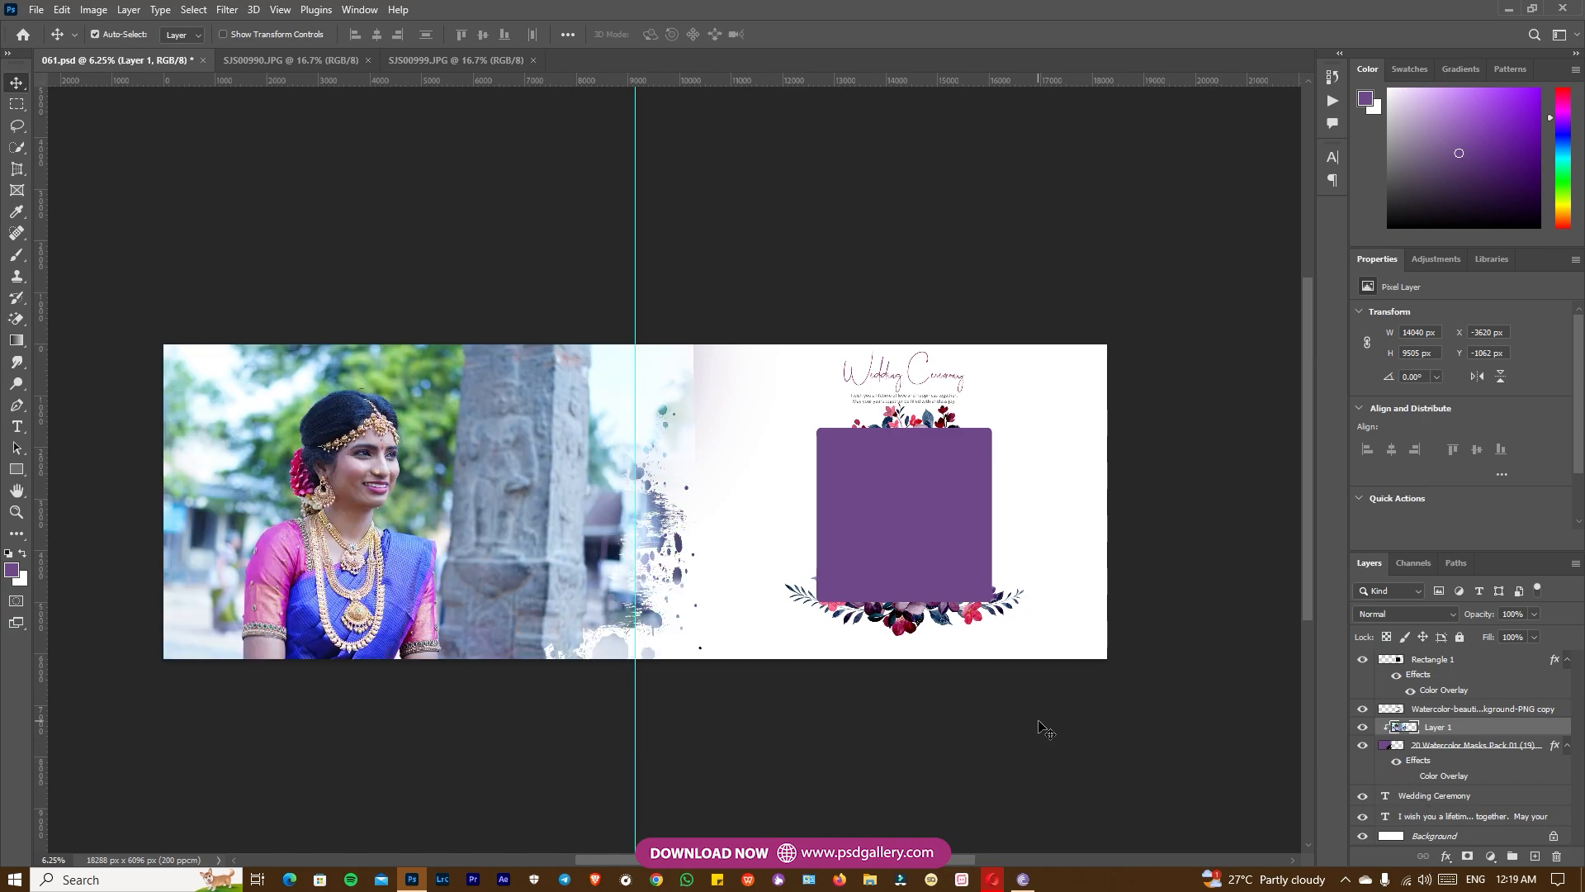
key("ctrl+plus")
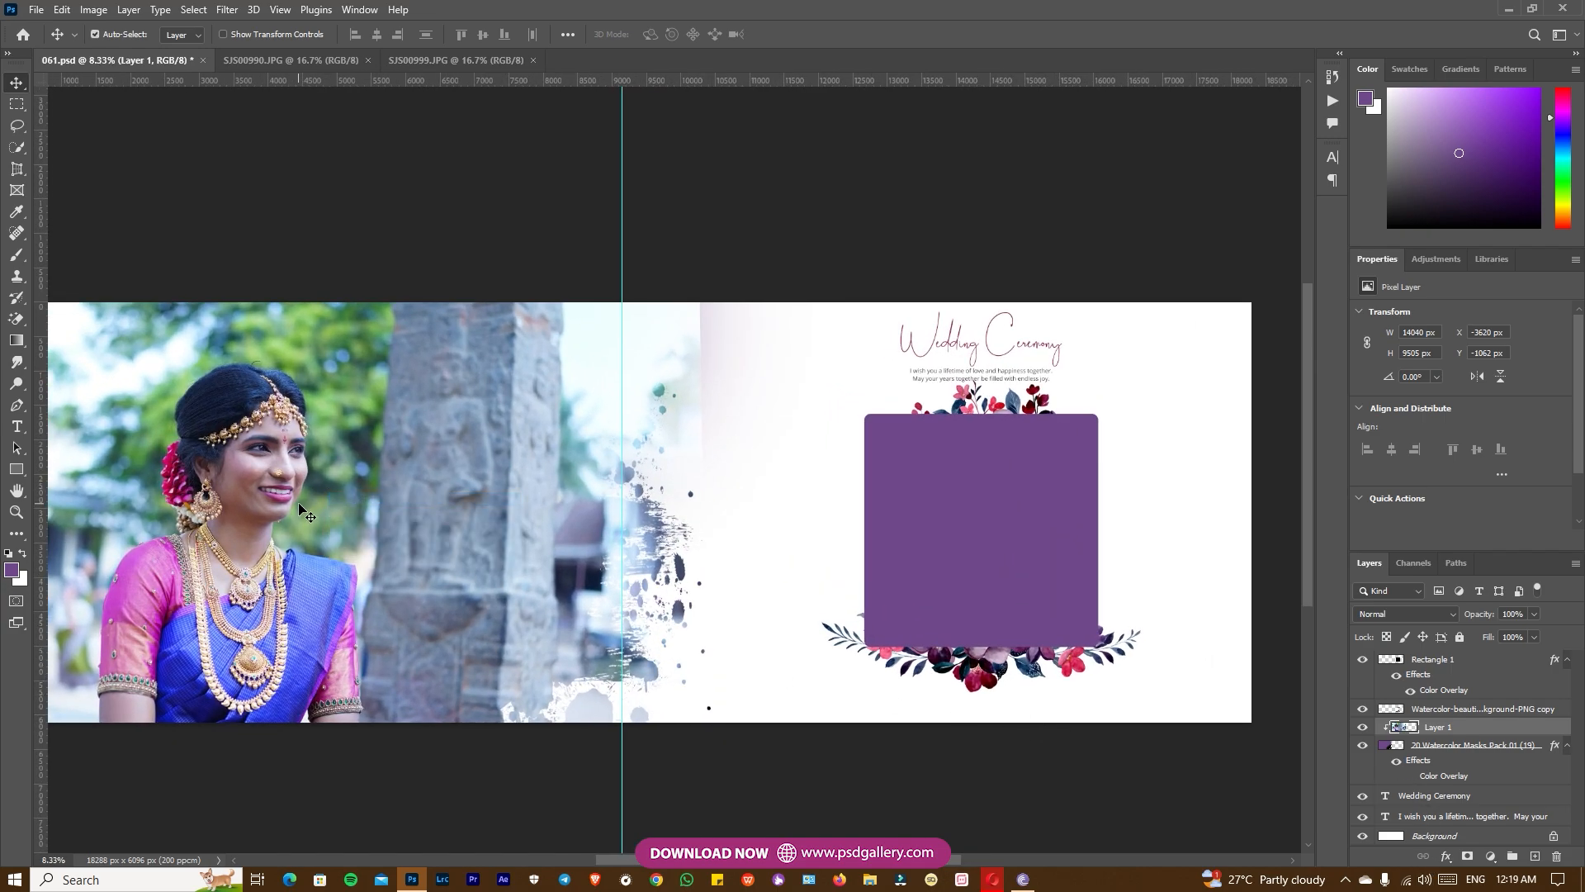
left_click_drag(301, 500, 301, 488)
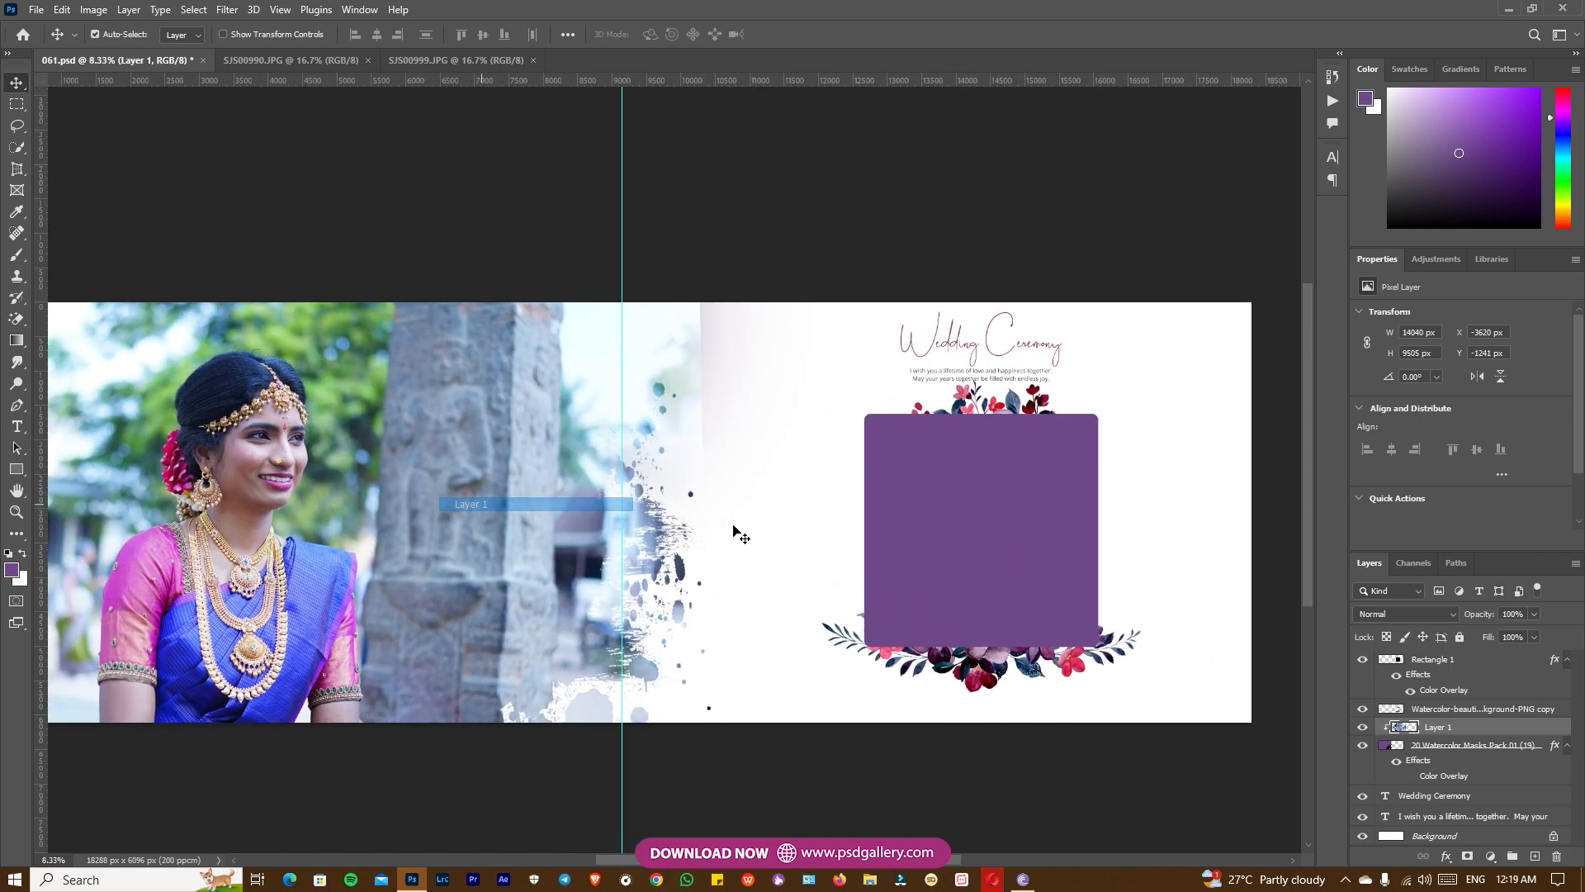
Step: Stretch the rightmost strip of the clipped photo further right so it fills the mask's faded edge, and deselect it
key("m")
left_click_drag(587, 264, 786, 766)
key("ctrl+t")
left_click_drag(786, 513, 900, 514)
key("Return")
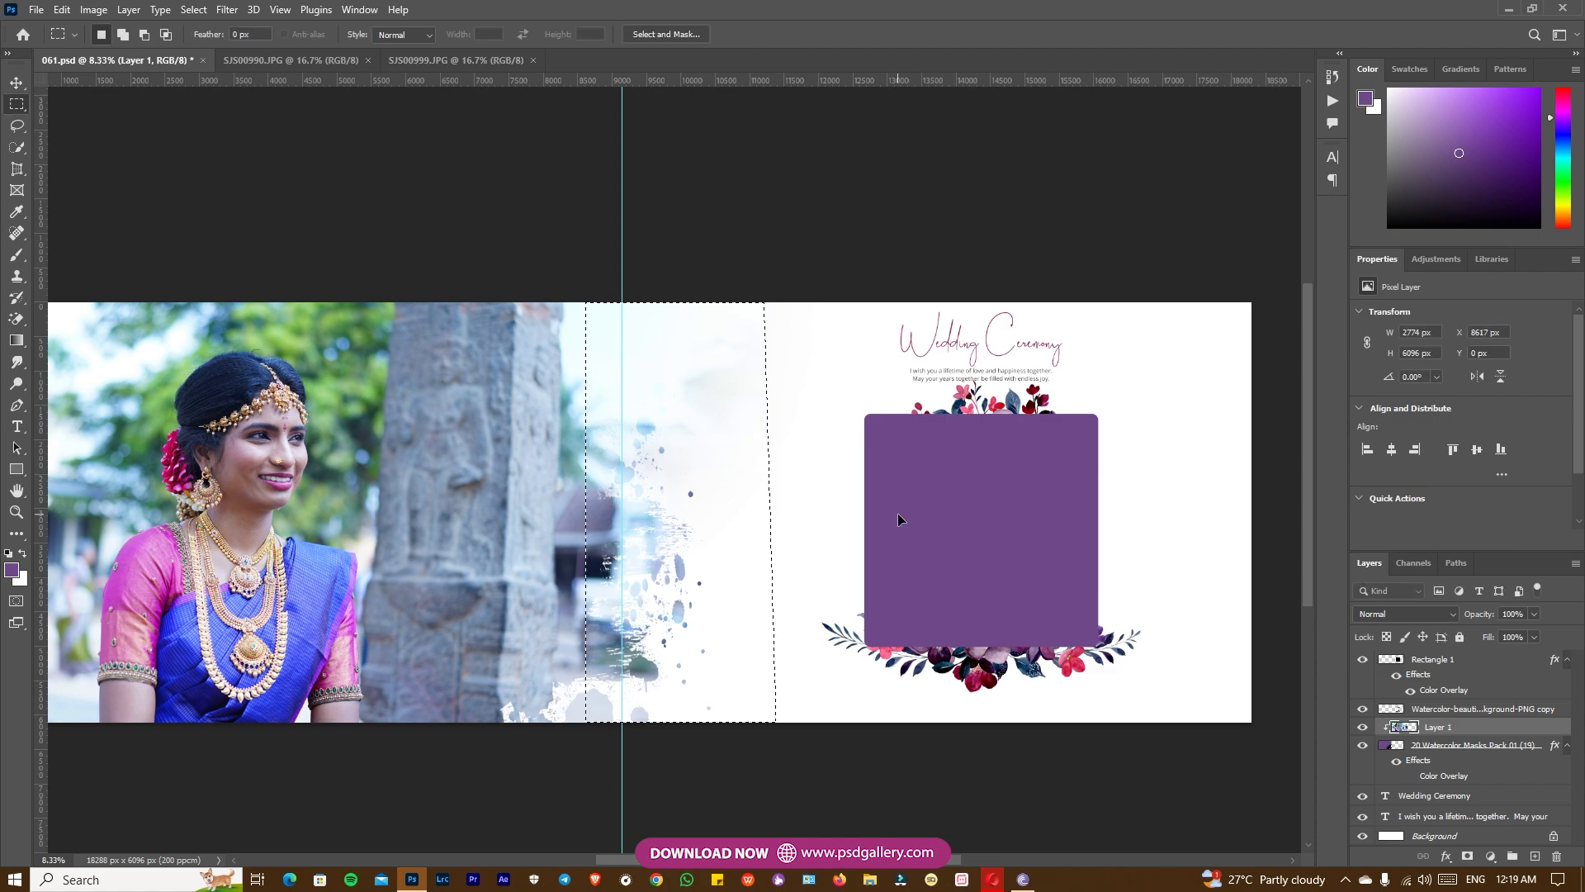
key("ctrl+d")
left_click_drag(625, 537, 879, 537)
Step: Open the bride photo layer in the Camera Raw filter and set Highlights to -100
key("v")
right_click(530, 448)
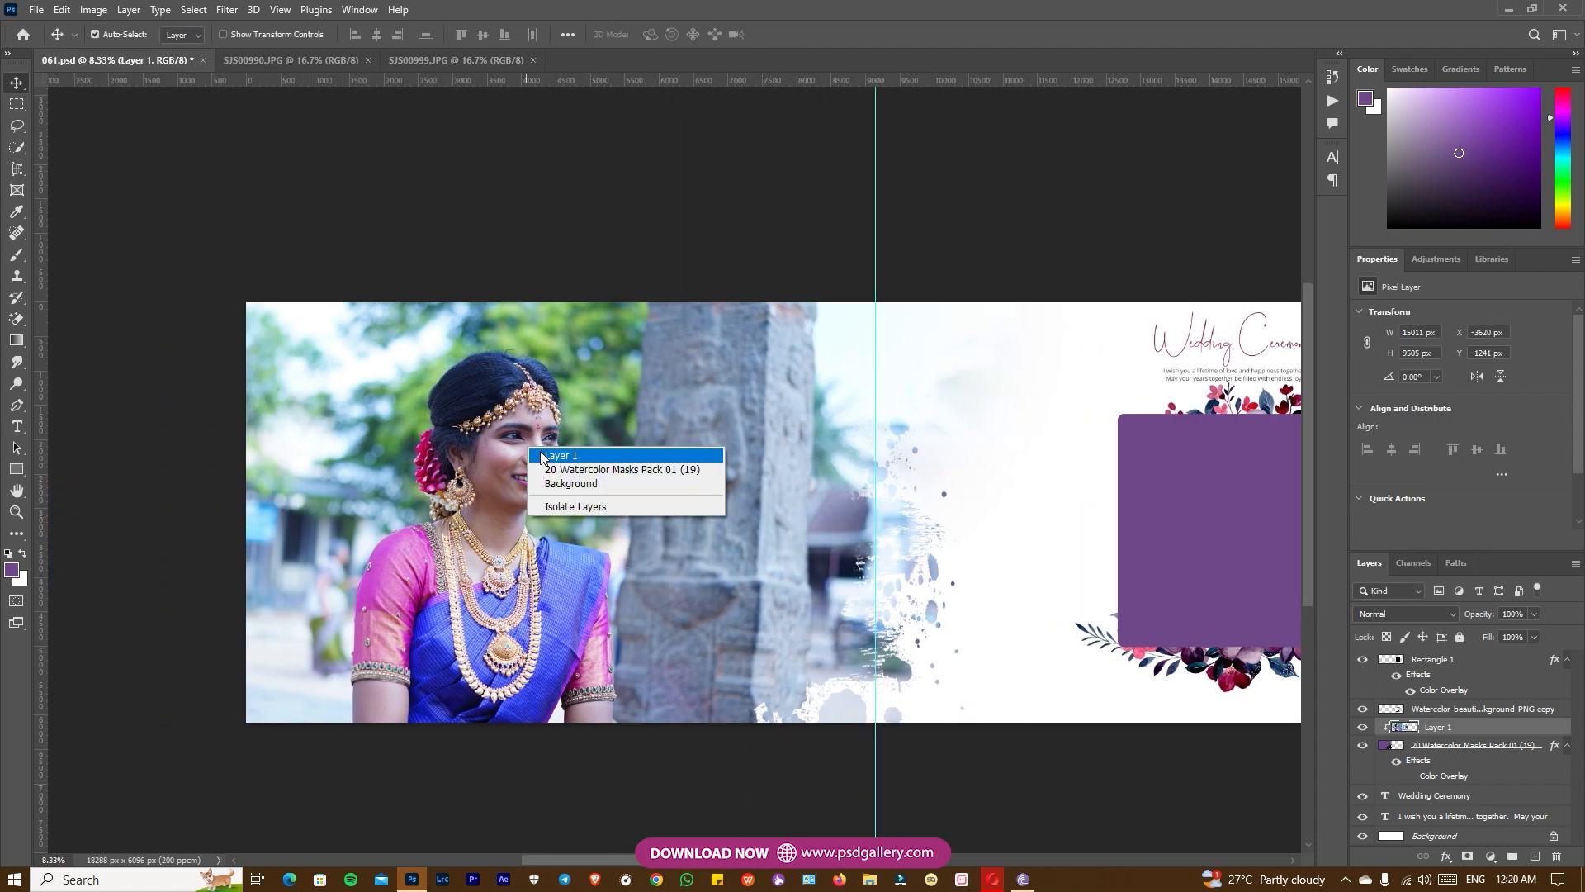
left_click(541, 455)
key("ctrl+plus")
left_click_drag(584, 491, 677, 529)
key("ctrl+minus")
key("ctrl+plus")
left_click_drag(398, 456, 552, 474)
right_click(552, 474)
left_click(571, 482)
key("ctrl+plus")
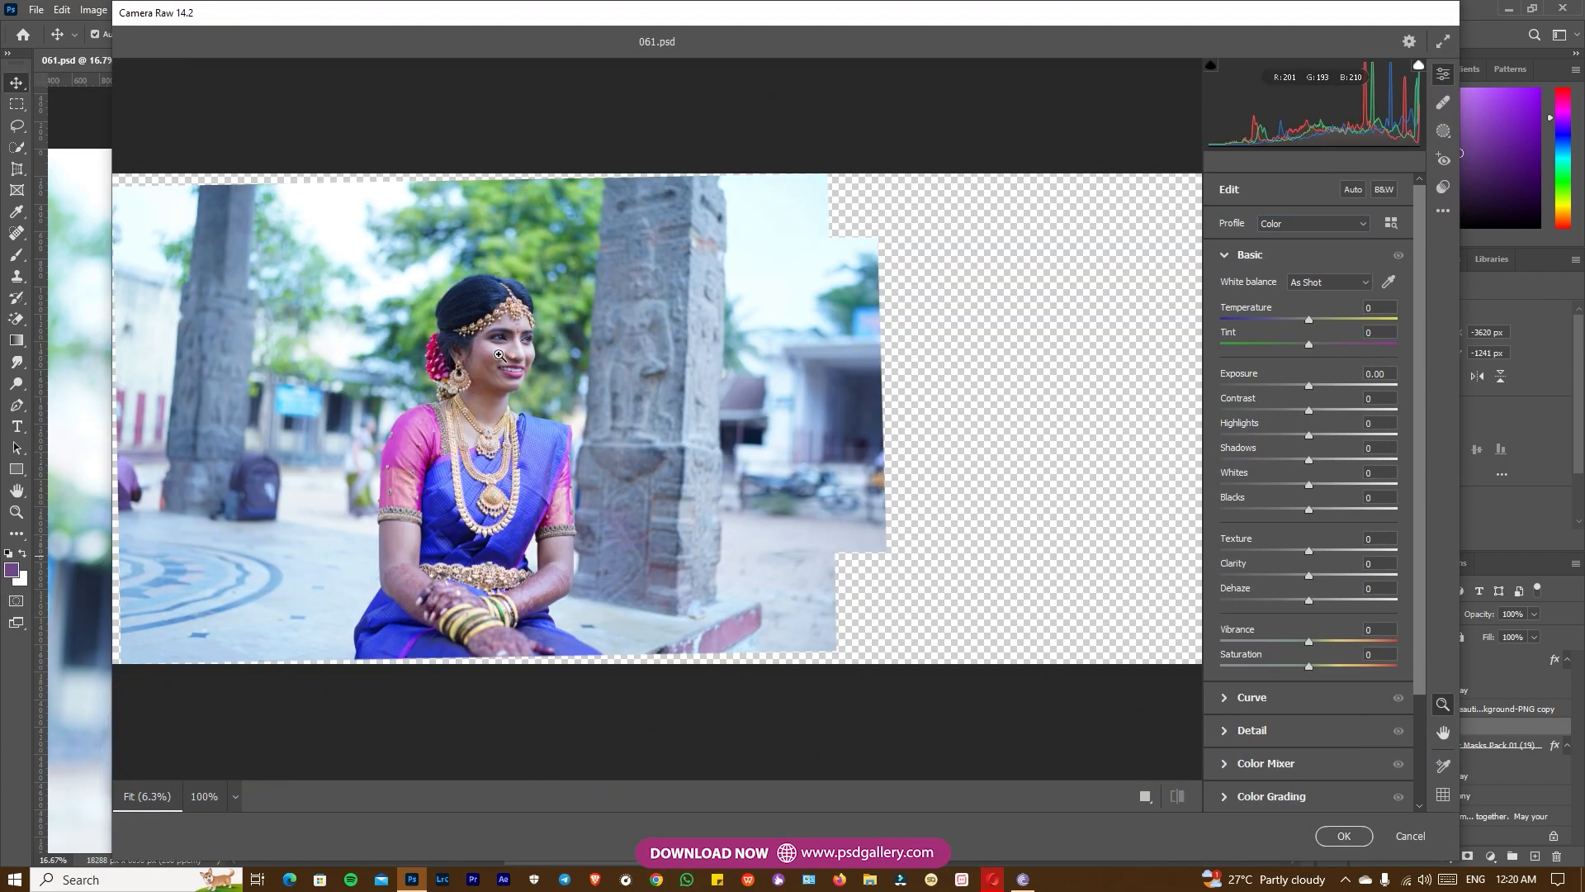
left_click(501, 337)
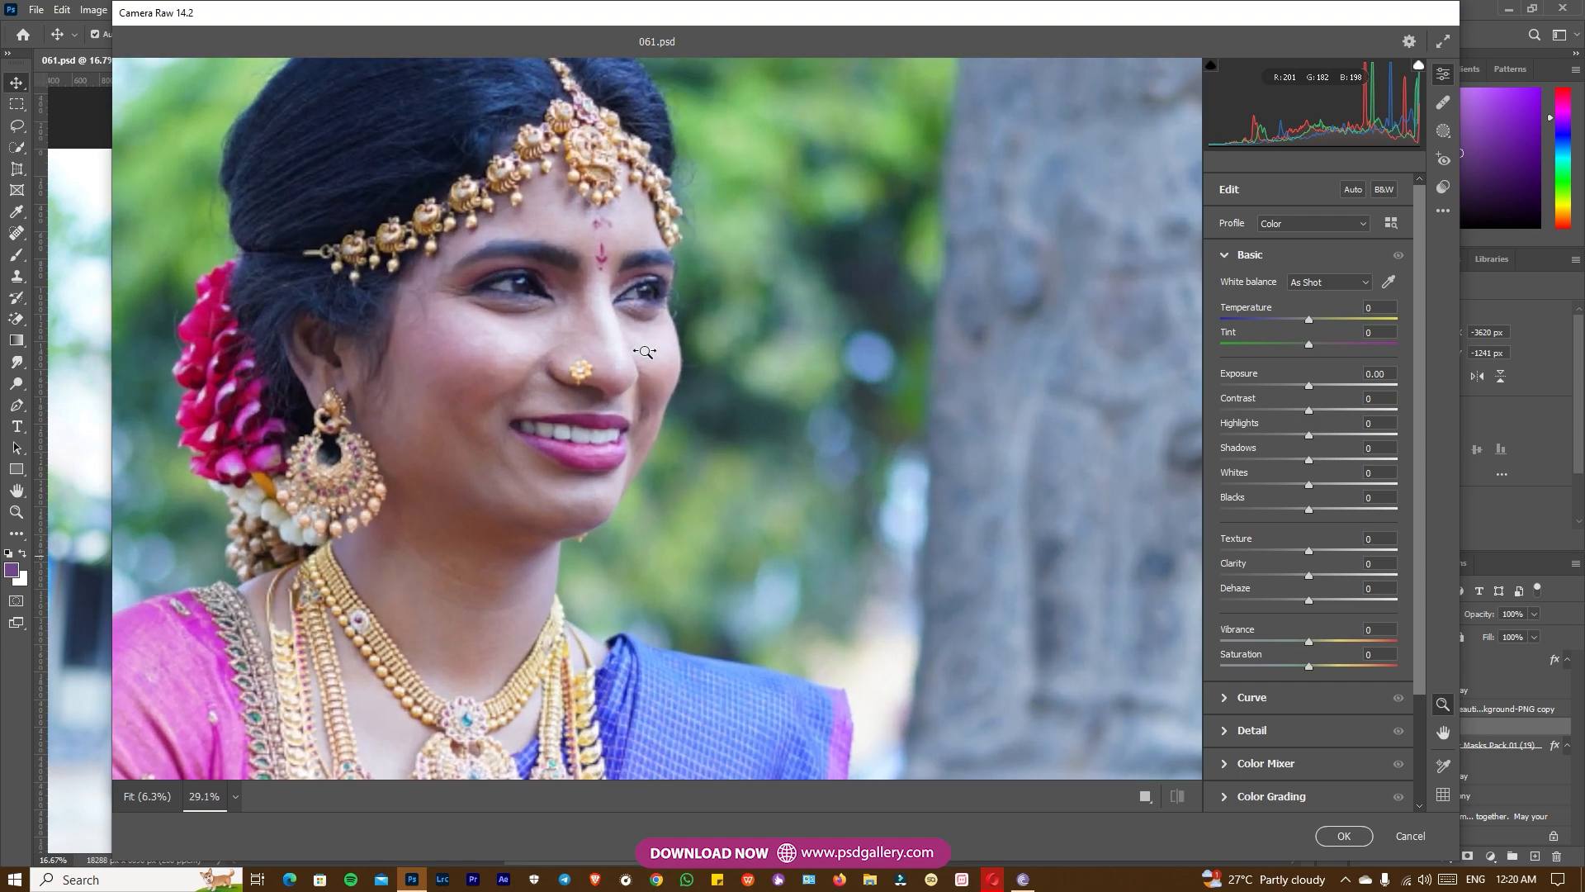
mouse_move(1284, 435)
left_mouse_down()
mouse_move(1187, 426)
mouse_move(1304, 435)
left_mouse_up()
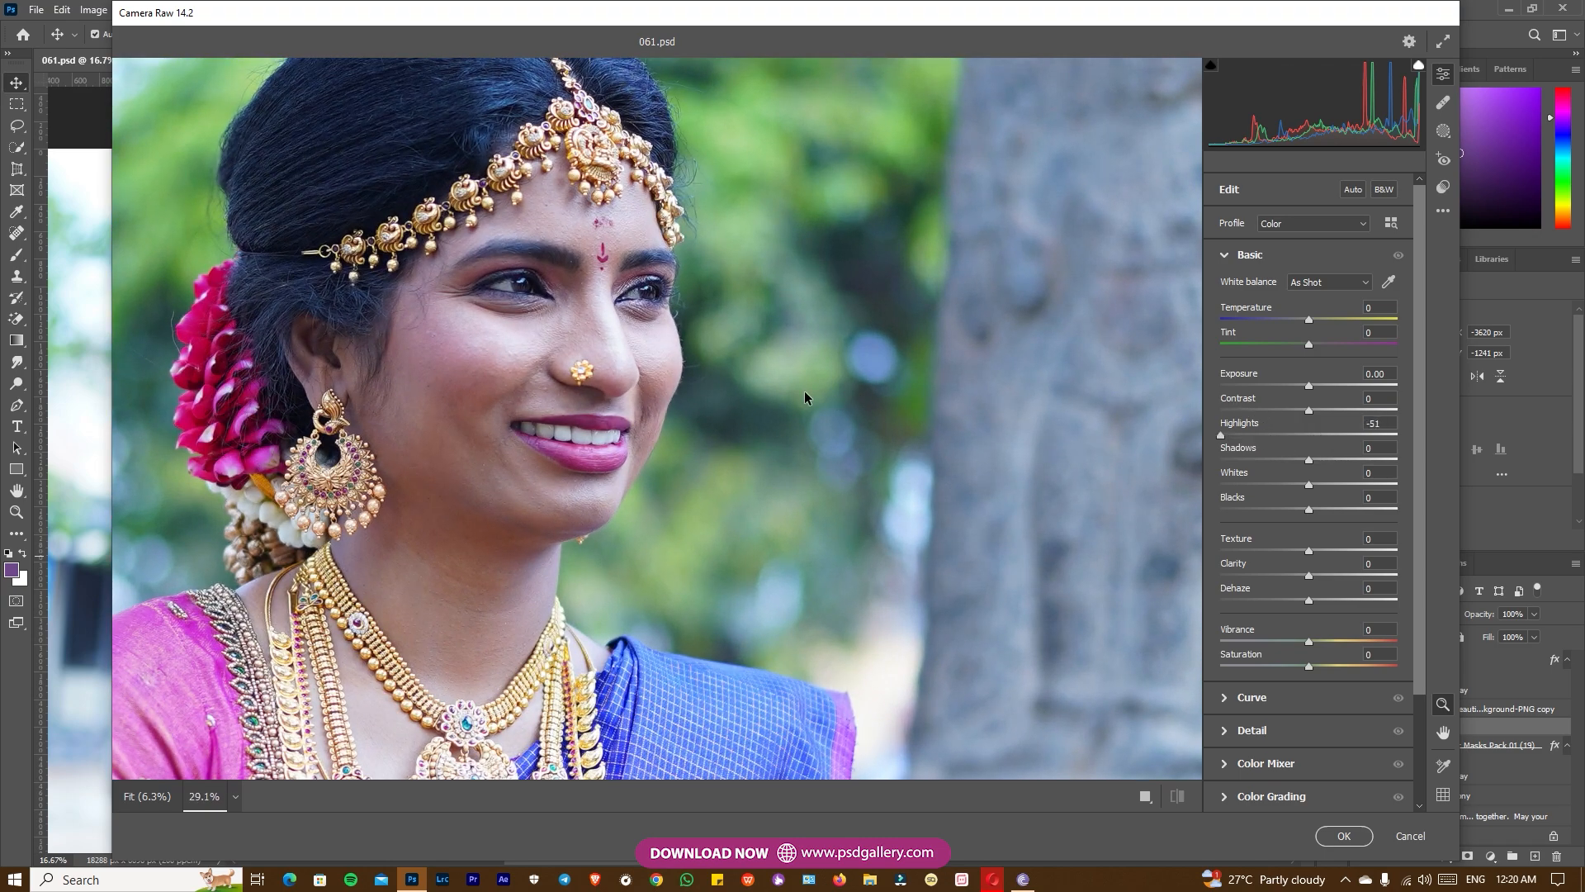
Step: Set Vibrance to +7, Sharpening to 16, Noise Reduction to 39 and Texture to -21 for the photo
scroll(252, 326, "down", 3)
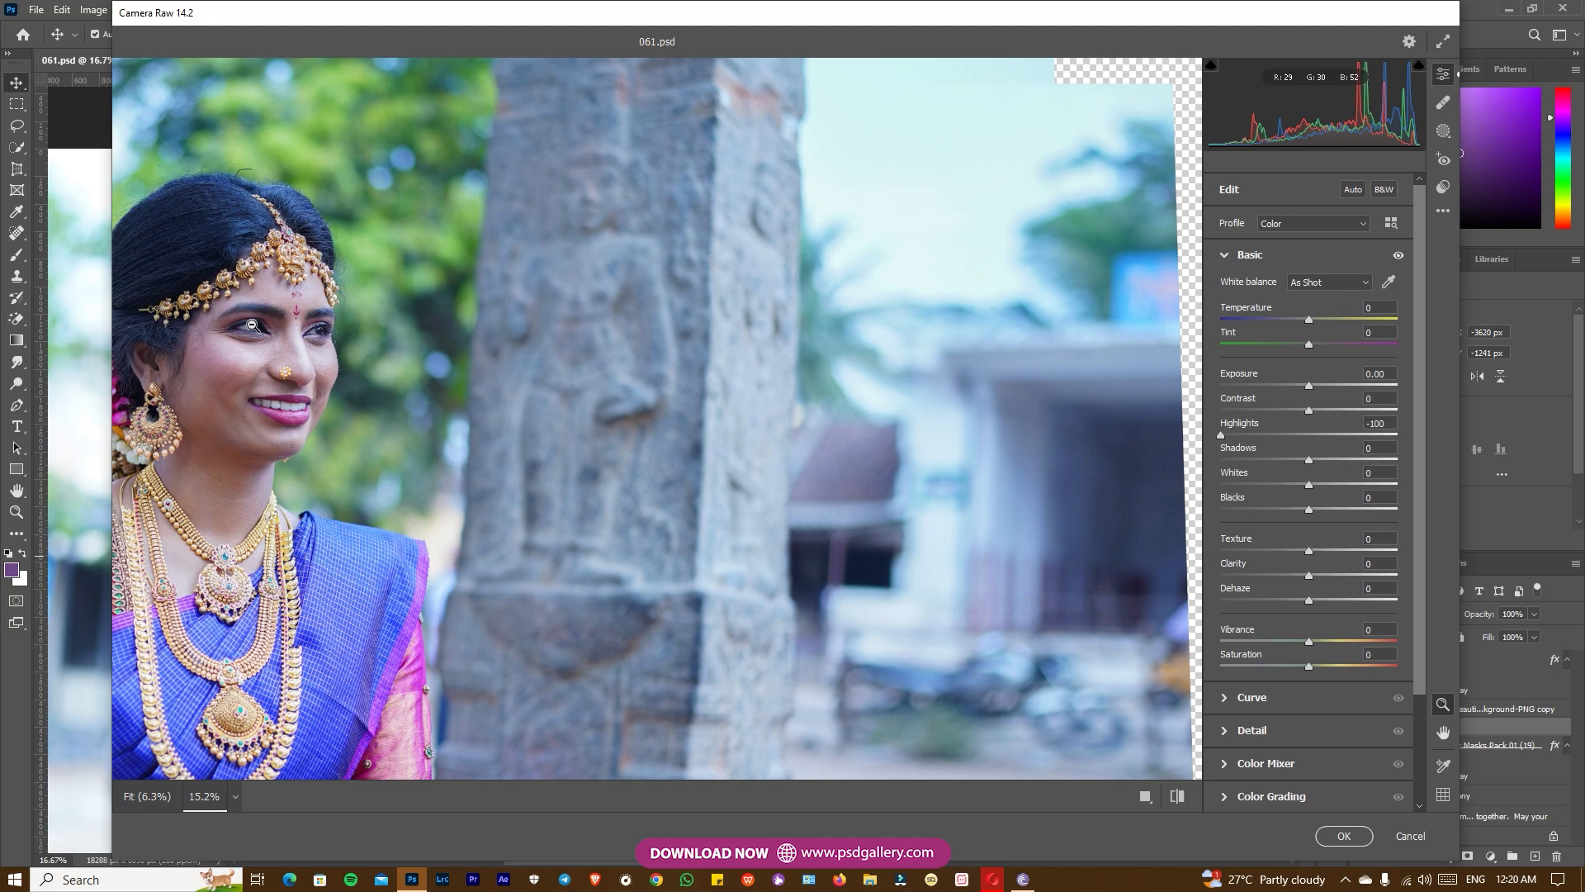
scroll(252, 326, "up", 3)
scroll(253, 313, "down", 4)
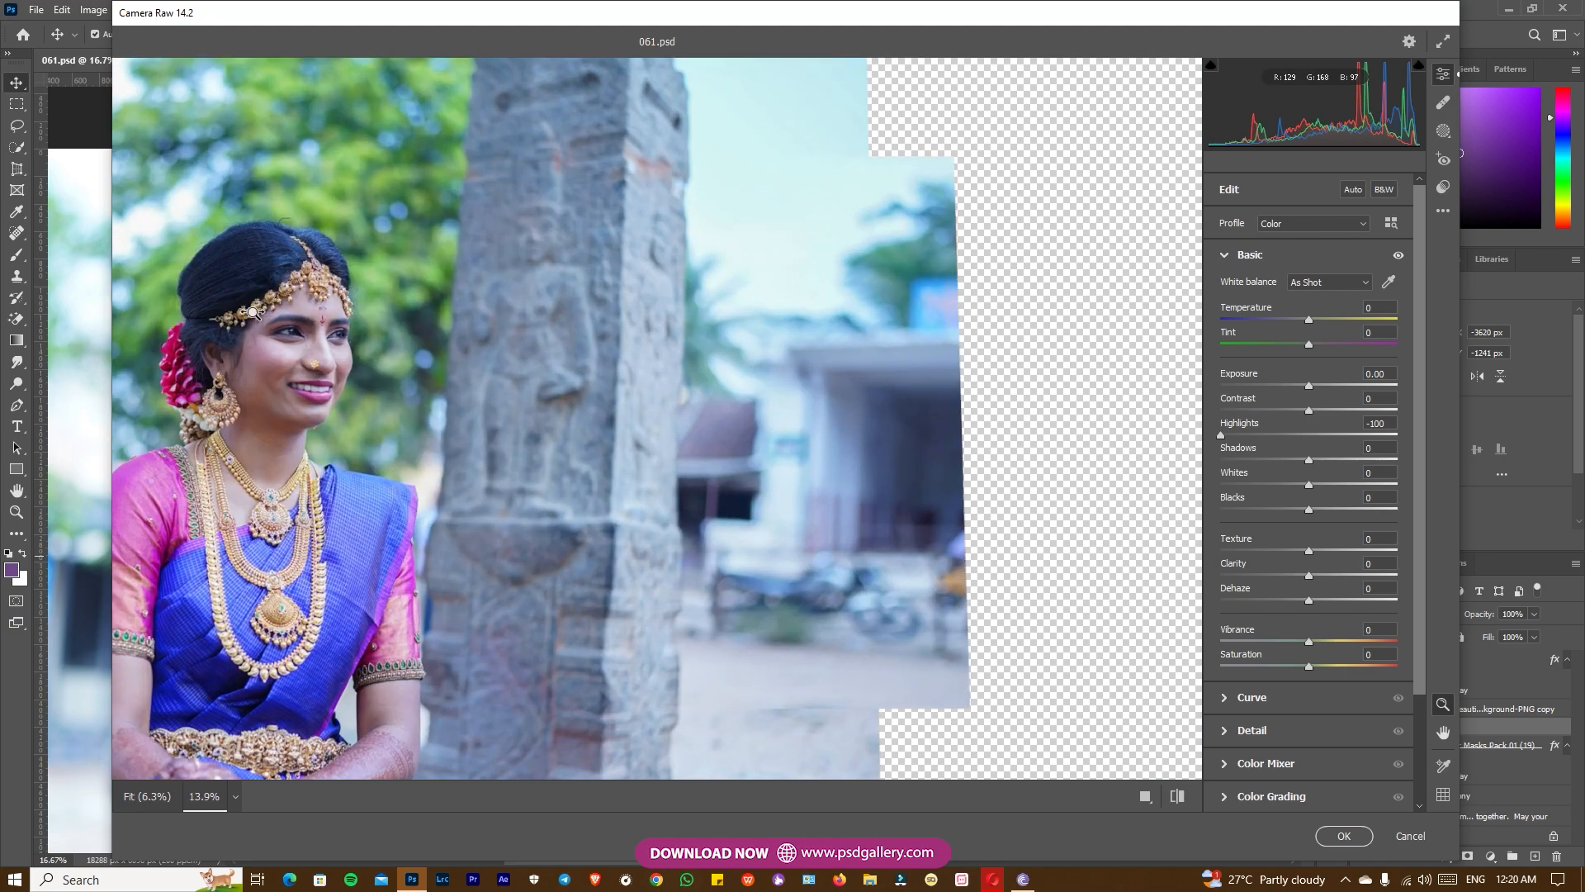
scroll(253, 313, "up", 4)
scroll(252, 314, "down", 1)
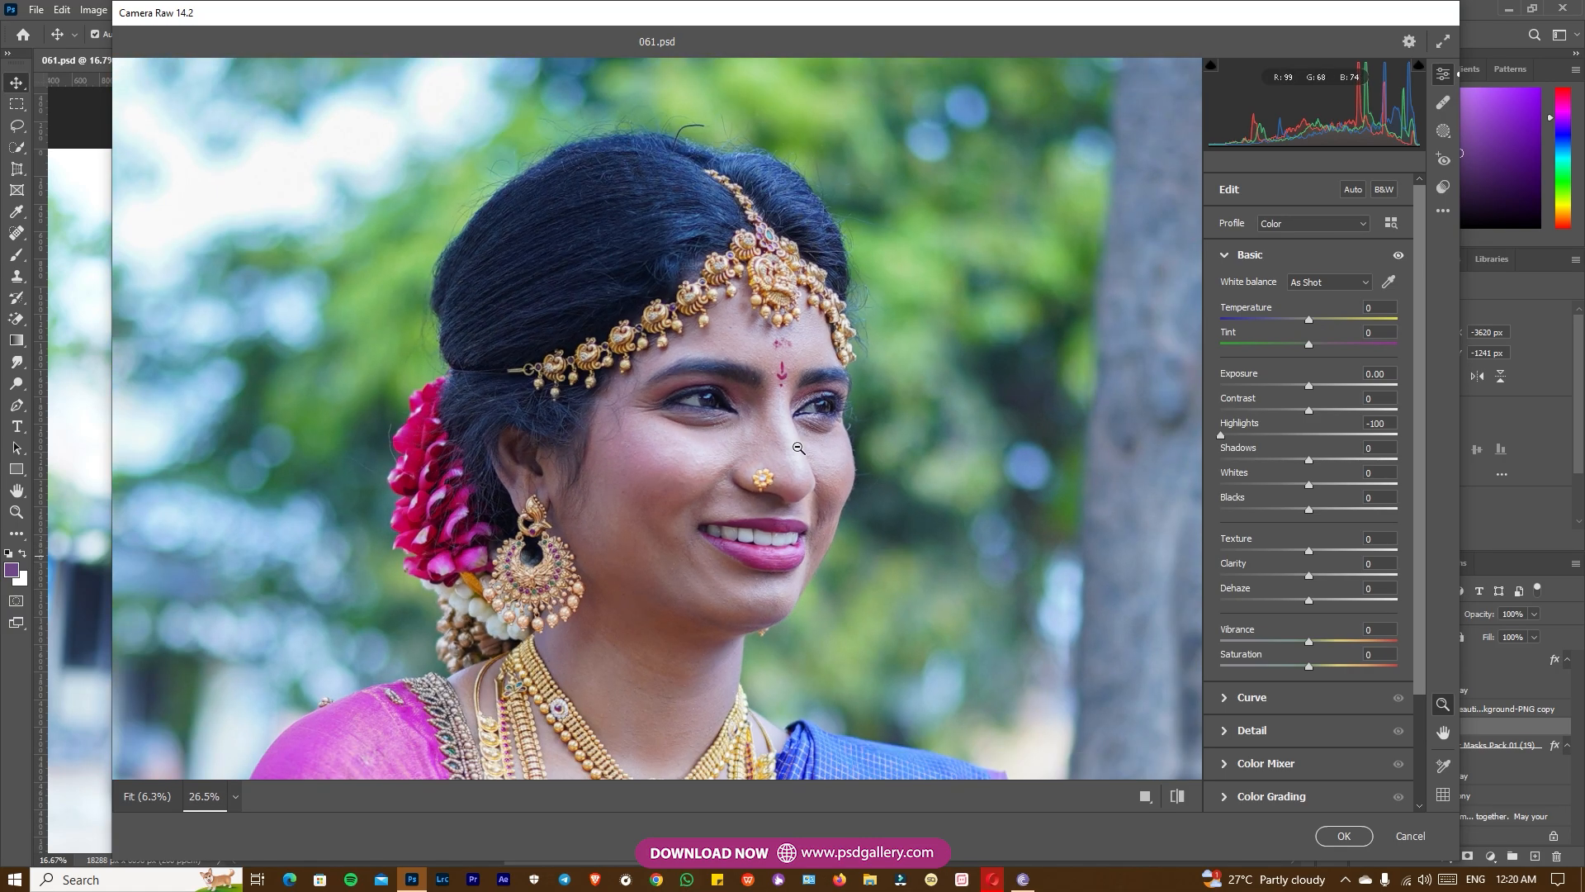
left_click_drag(1308, 641, 1305, 642)
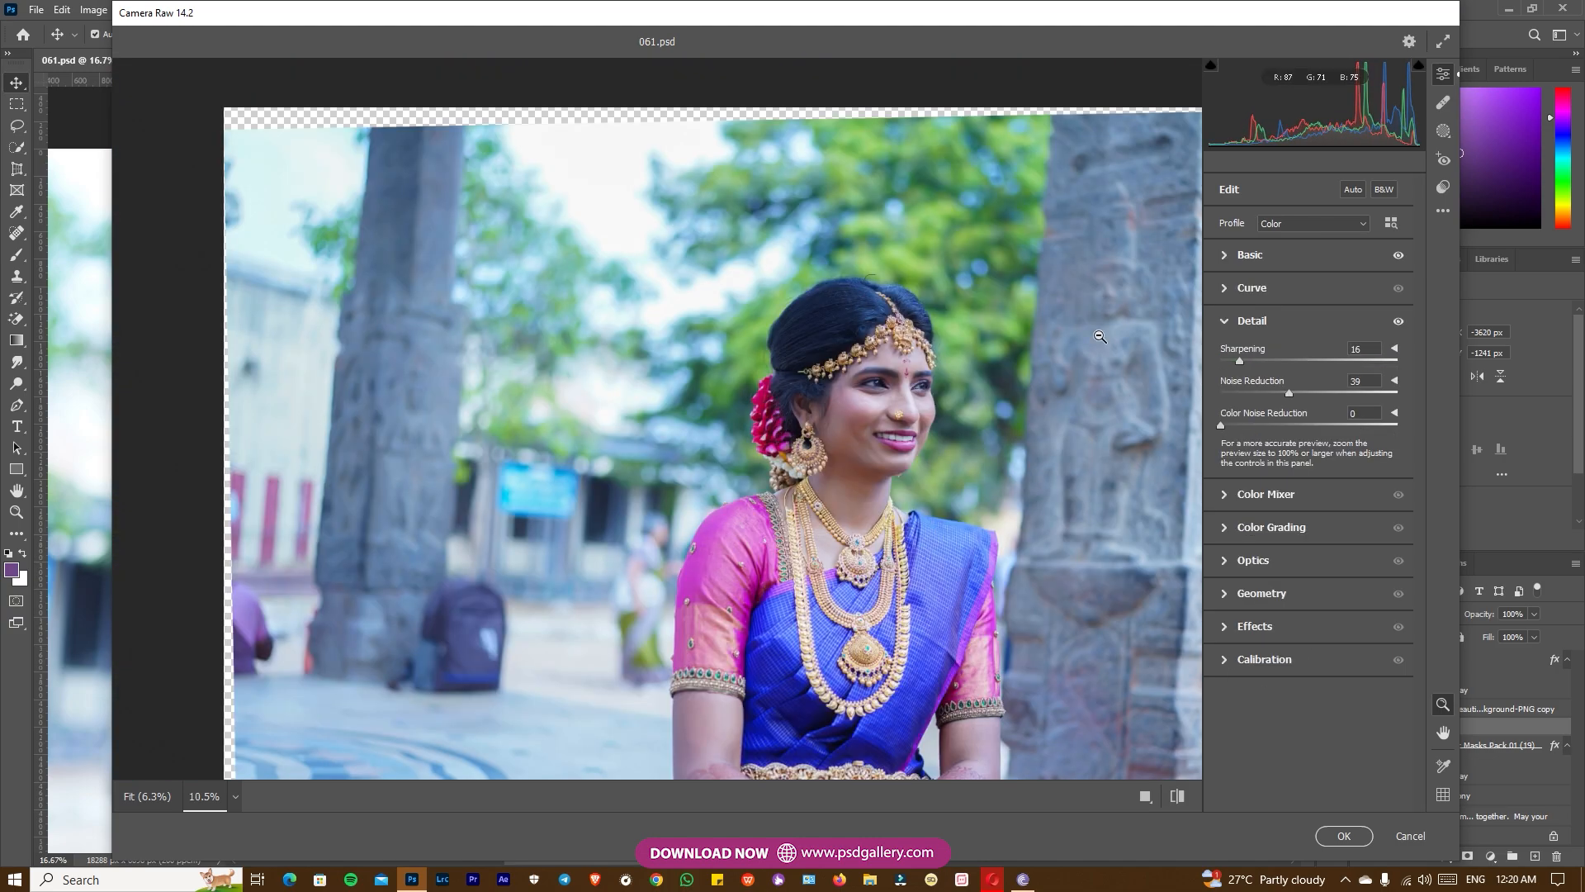
left_click(1223, 261)
left_click_drag(1304, 550, 1284, 550)
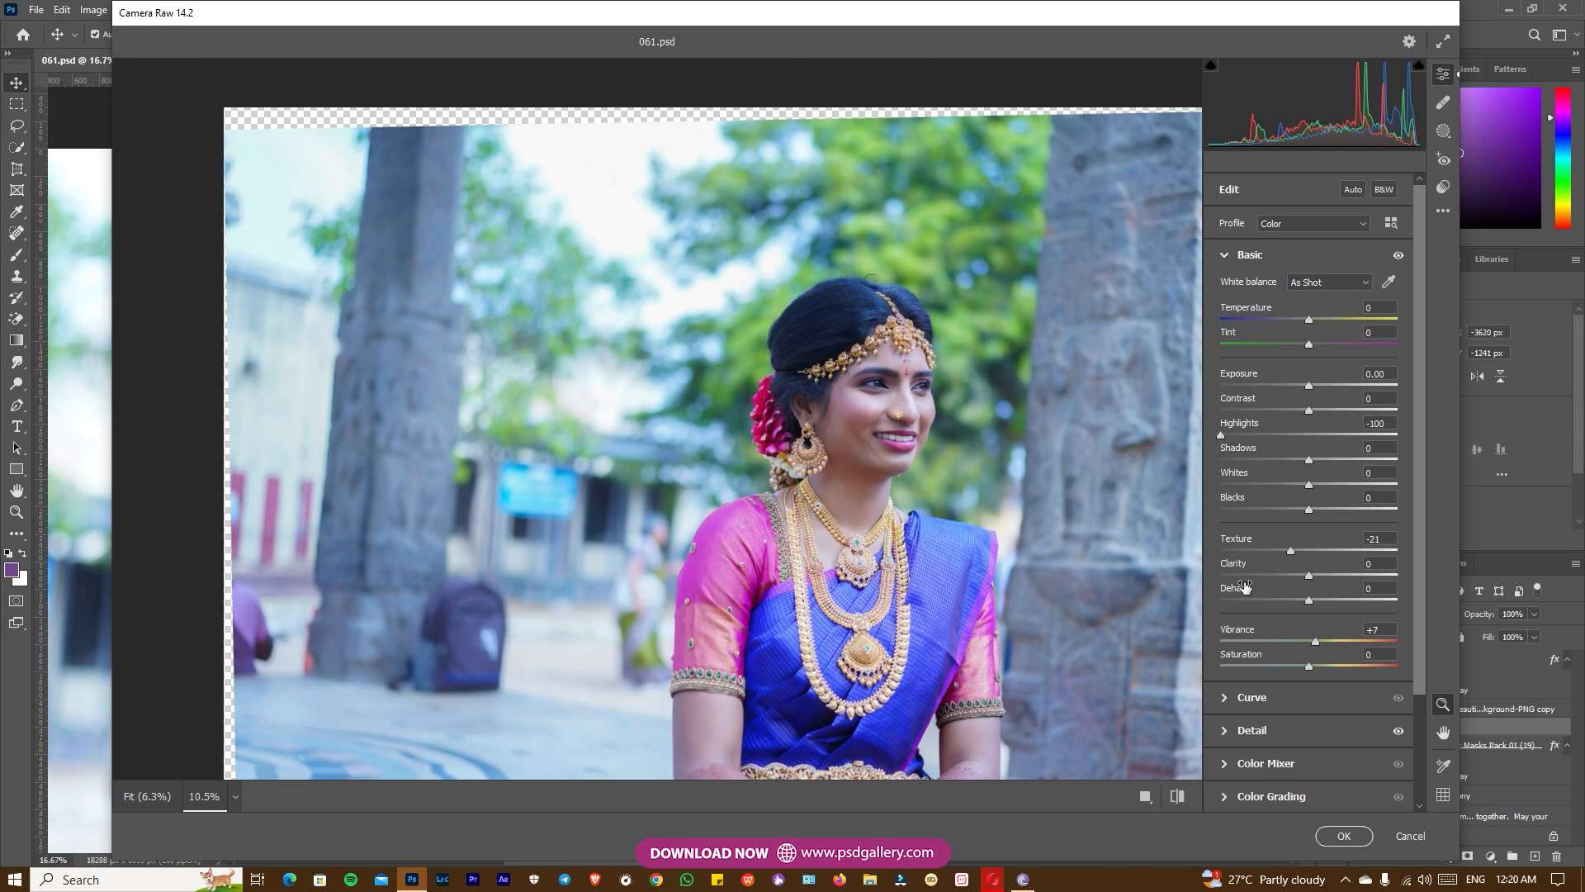
Step: Shift the hue of the photo's greens toward teal with the Color Mixer
left_click(1239, 764)
left_click(1226, 405)
left_click_drag(1308, 547, 1390, 520)
left_click_drag(1096, 512, 1188, 507)
mouse_move(1139, 442)
left_mouse_down()
mouse_move(1017, 438)
mouse_move(1139, 433)
left_mouse_up()
Step: Add an inverted radial gradient mask around the bride and lower its Exposure to -1.35
left_click(1444, 132)
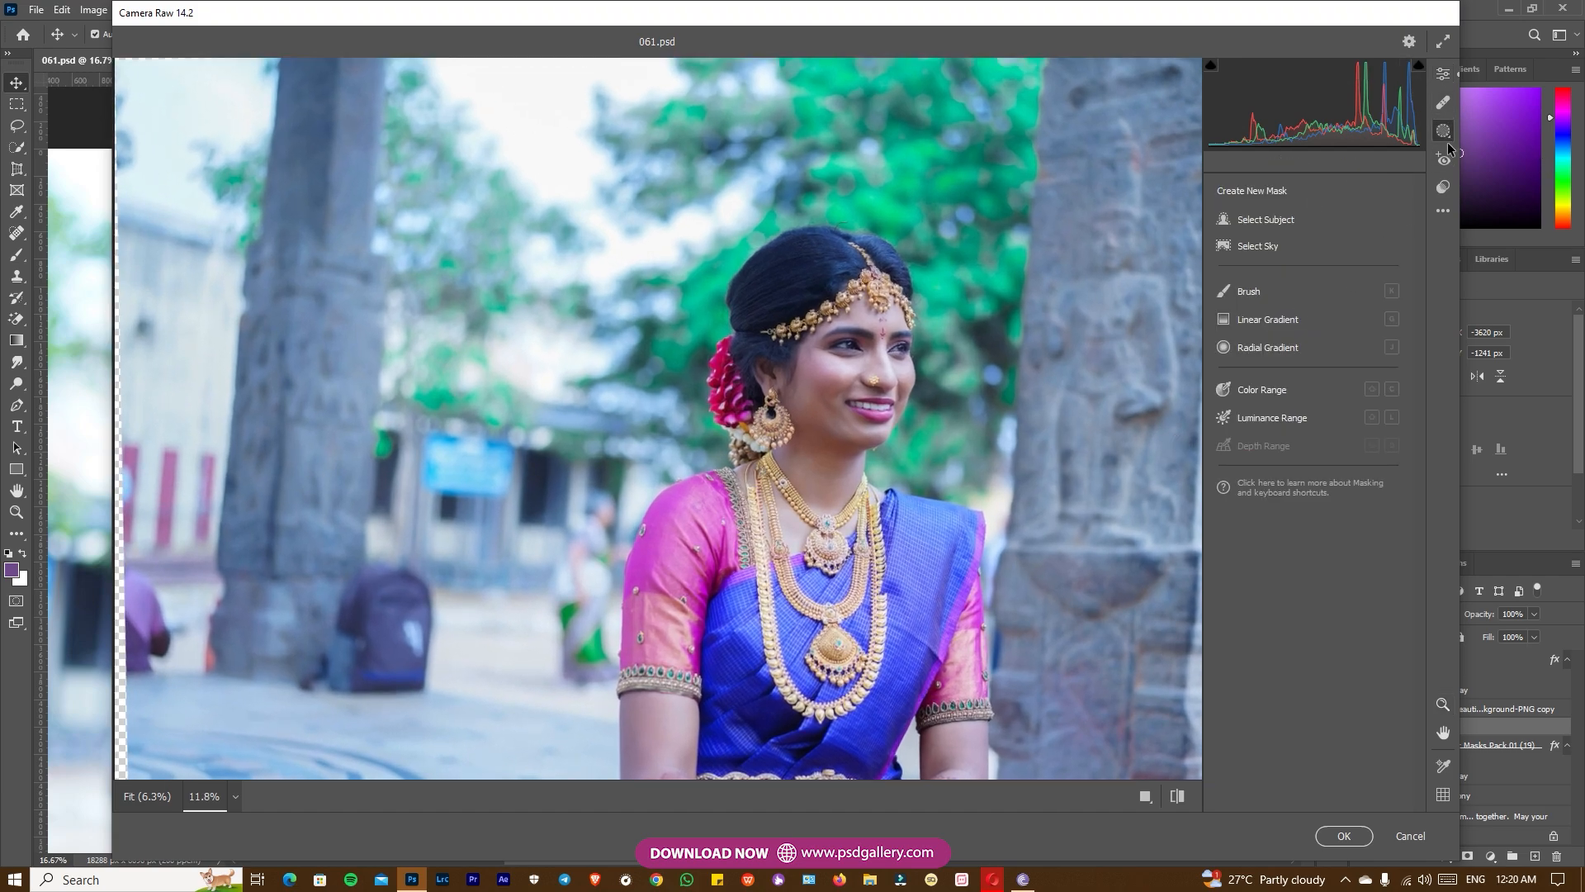
left_click(1251, 347)
left_click_drag(813, 387, 1094, 588)
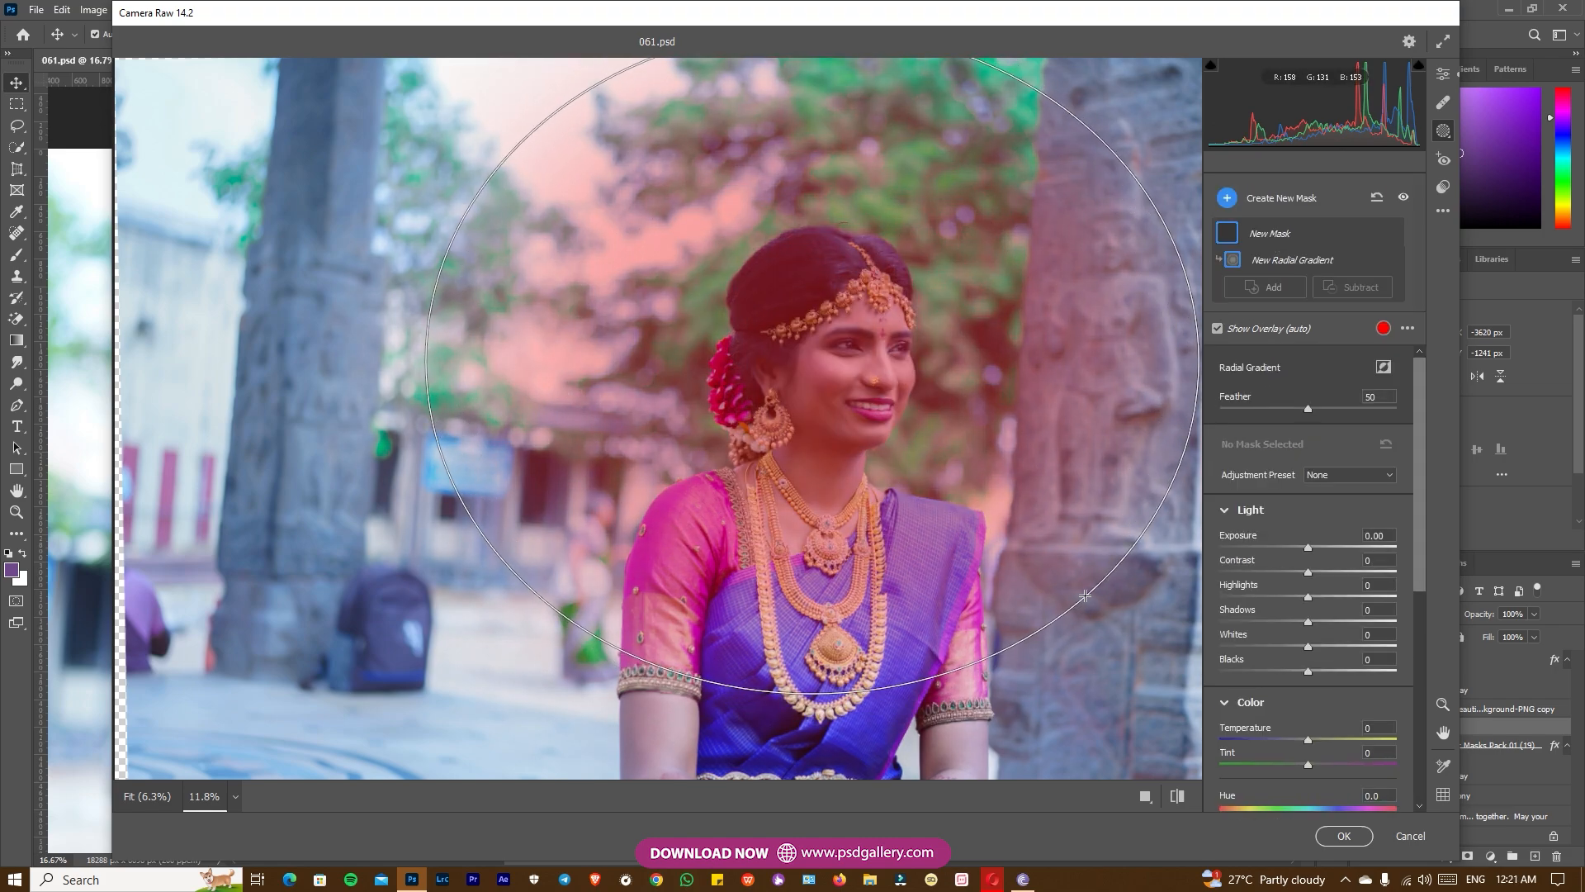
left_click(1383, 367)
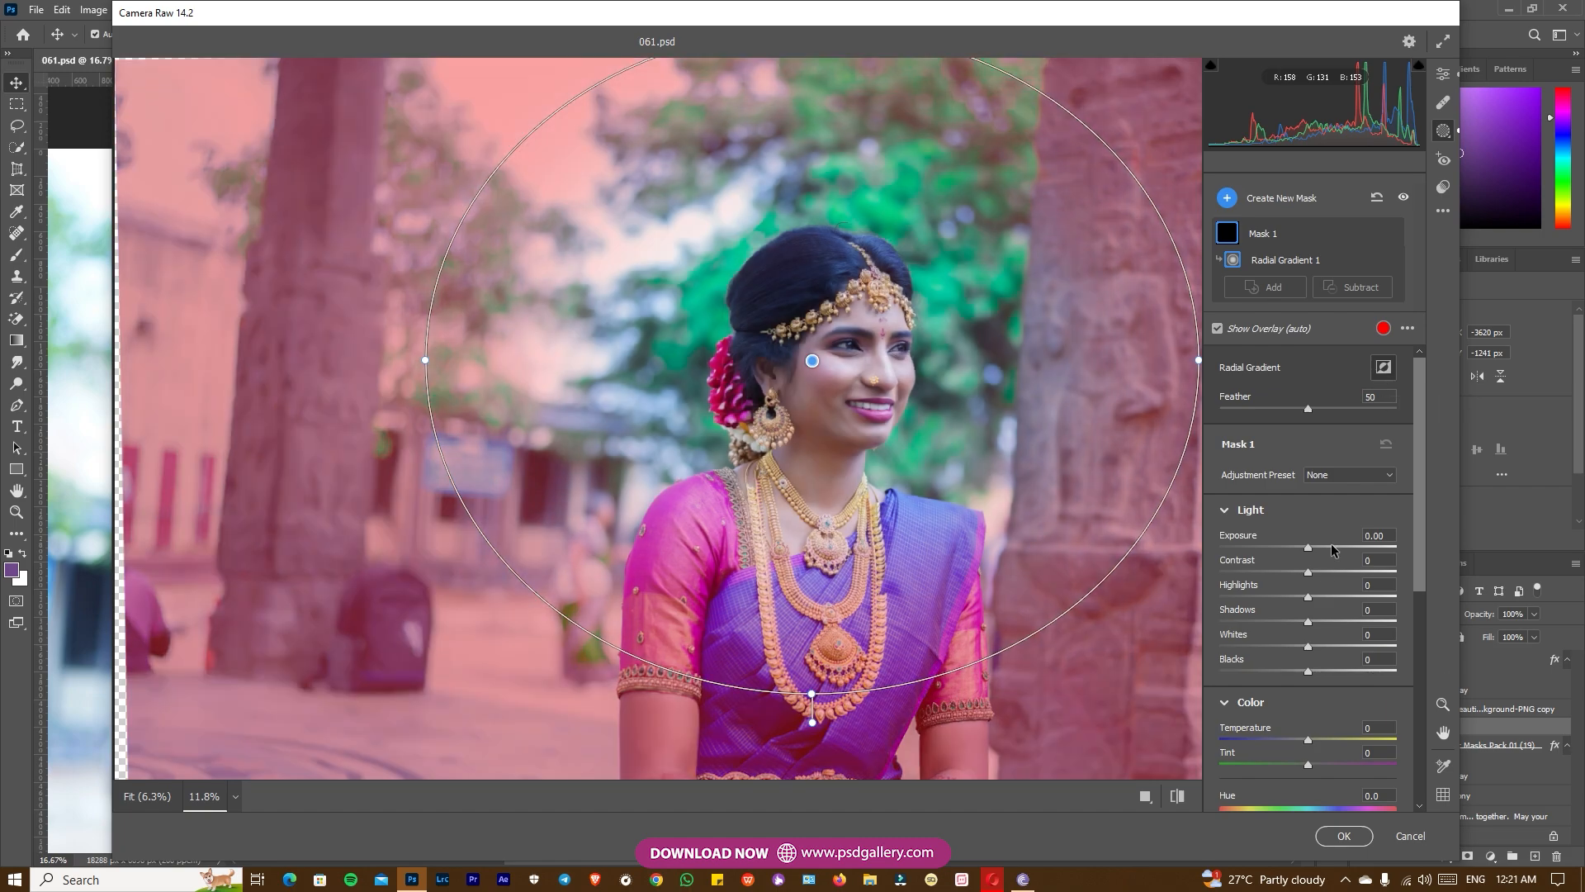
left_click_drag(1299, 548, 1278, 549)
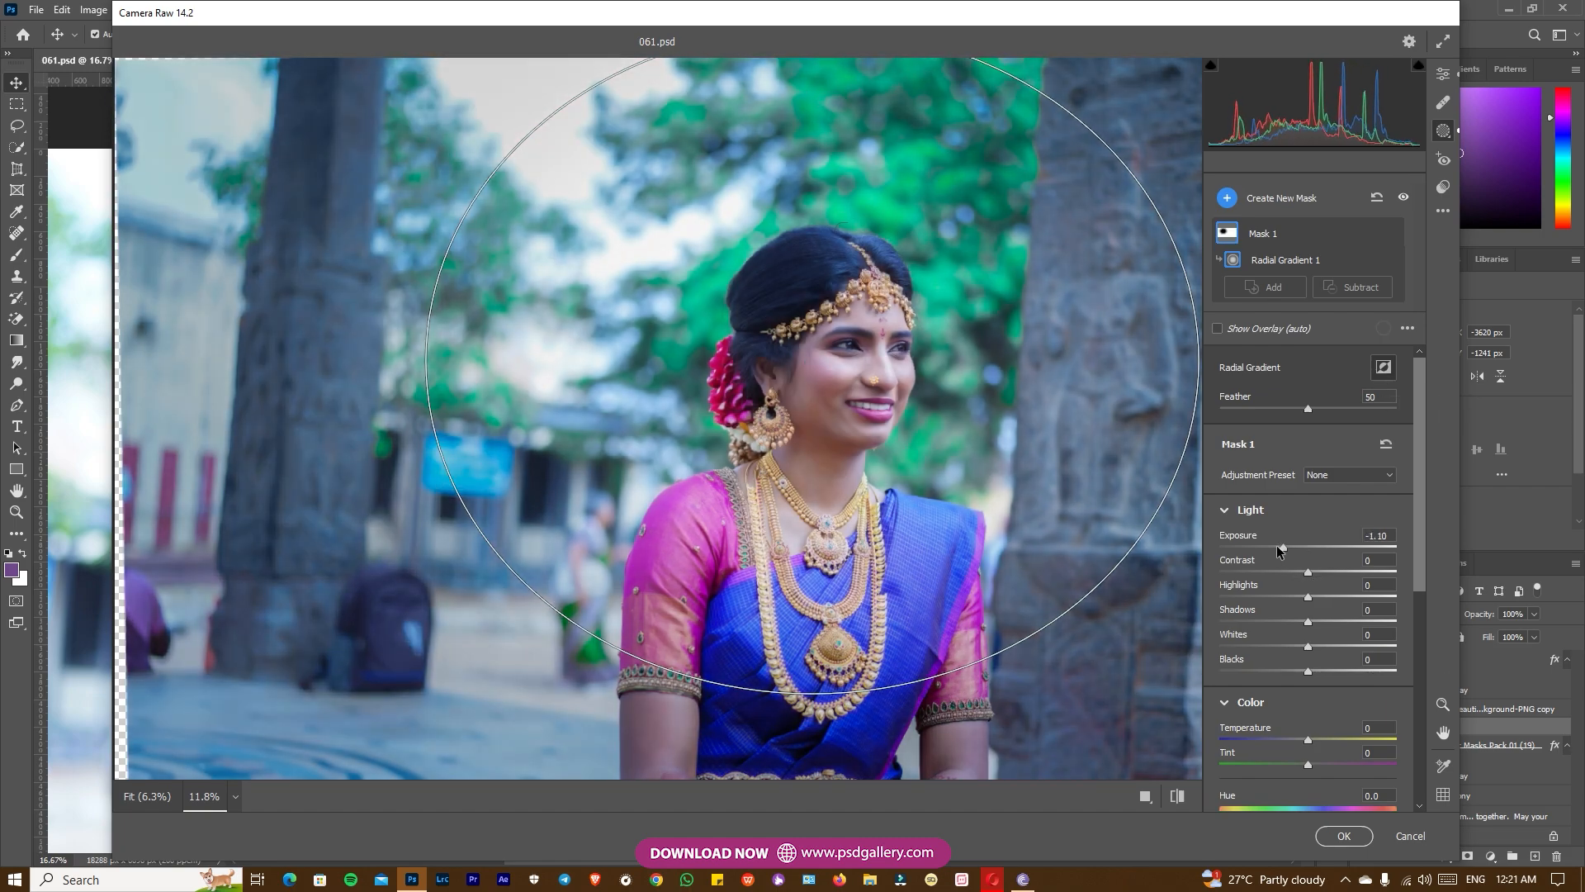
Step: Widen, tilt and reposition the radial gradient around the bride and pillar, and apply the Camera Raw adjustments
left_click_drag(793, 388, 809, 442)
key("ctrl+0")
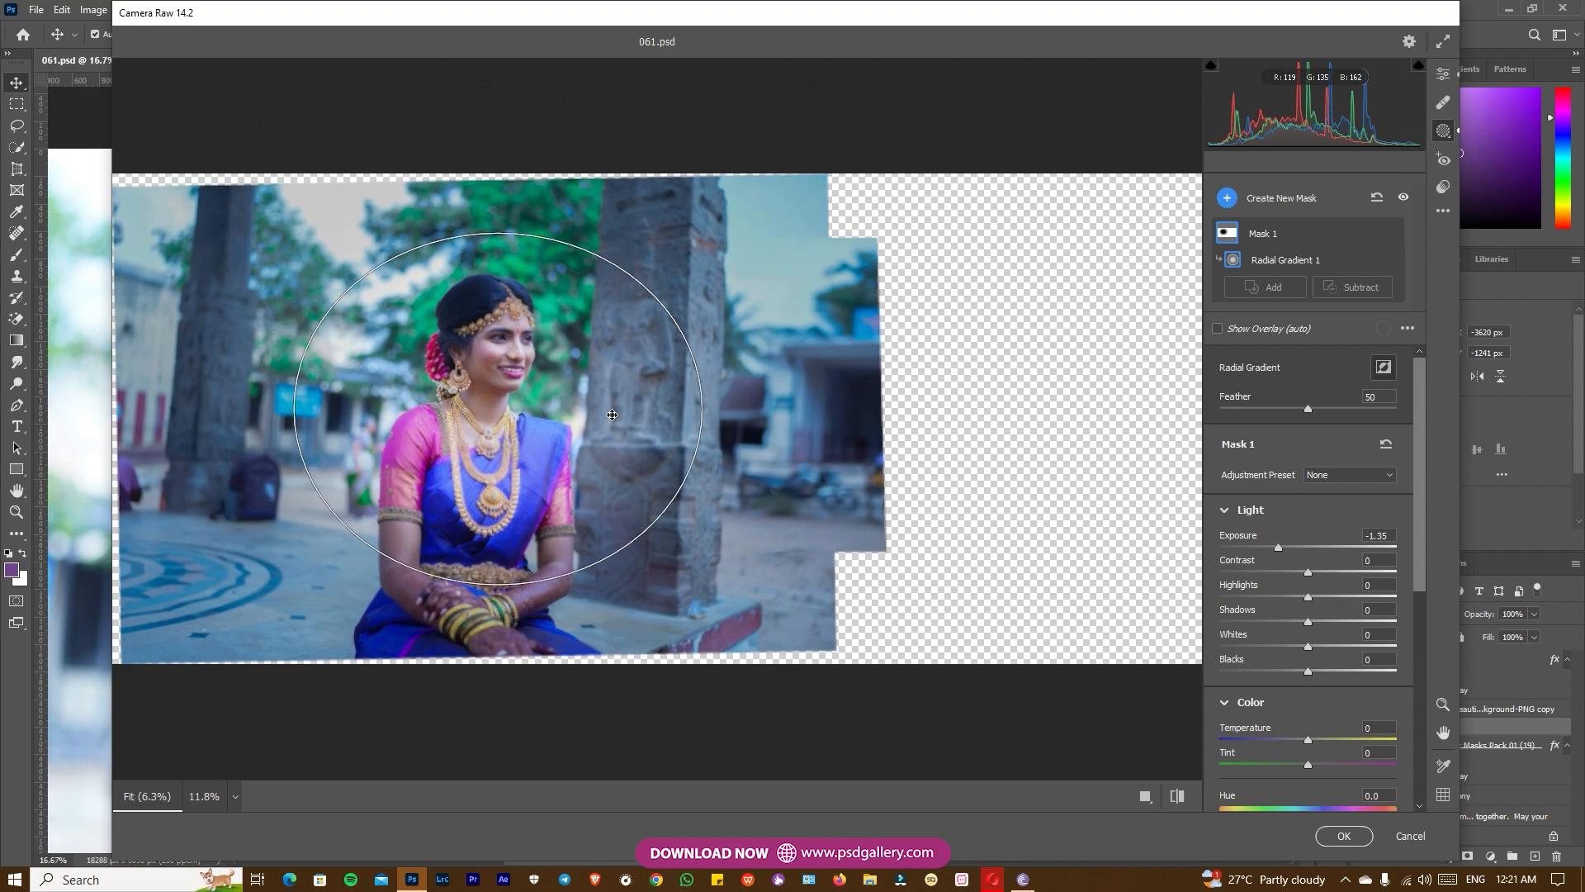
left_click_drag(701, 373, 838, 371)
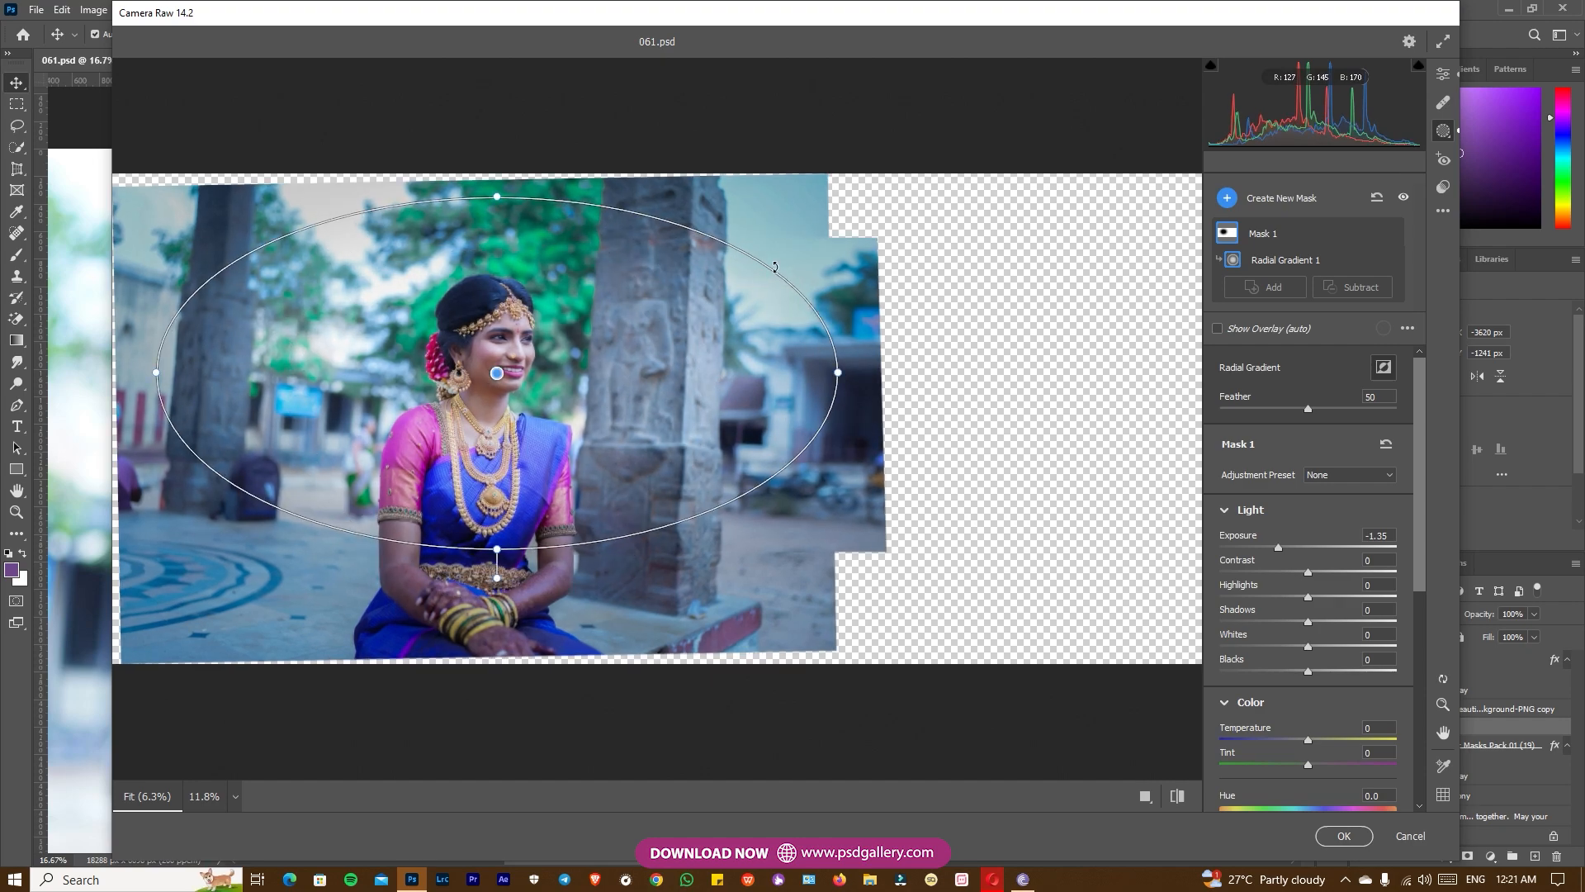
left_click_drag(767, 239, 648, 548)
left_click_drag(637, 454, 616, 453)
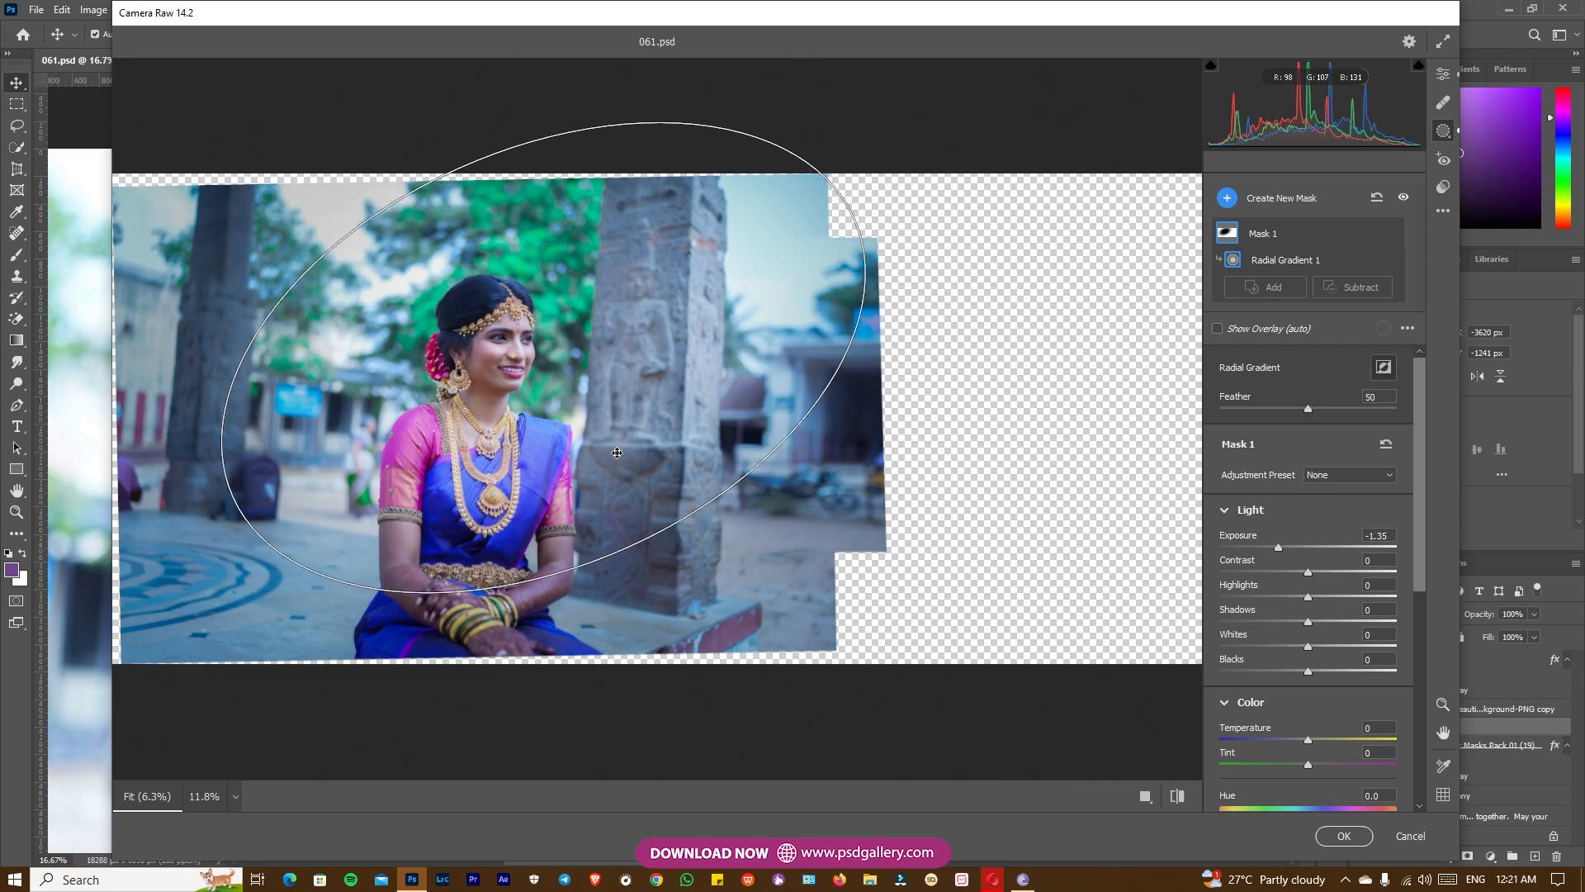
left_click(1344, 836)
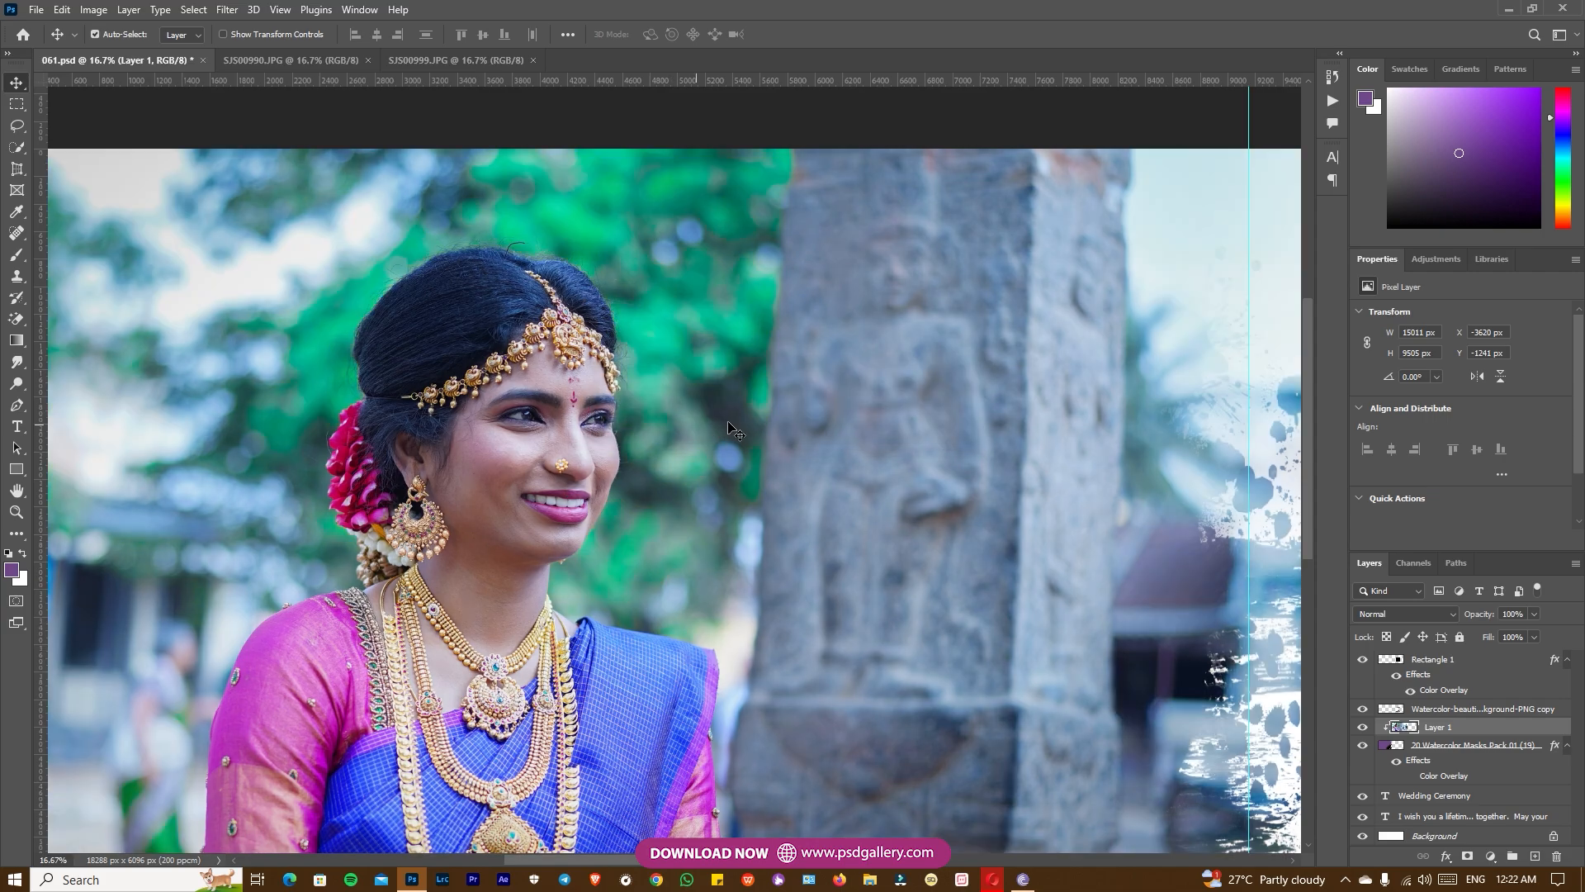
Step: Lighten the bride in the watercolor-masked photo using the Dodge tool on midtones at 28% exposure
left_click_drag(740, 589, 744, 507)
key("ctrl+minus")
right_click(623, 423)
left_click(635, 434)
left_click_drag(637, 443, 681, 451)
key("o")
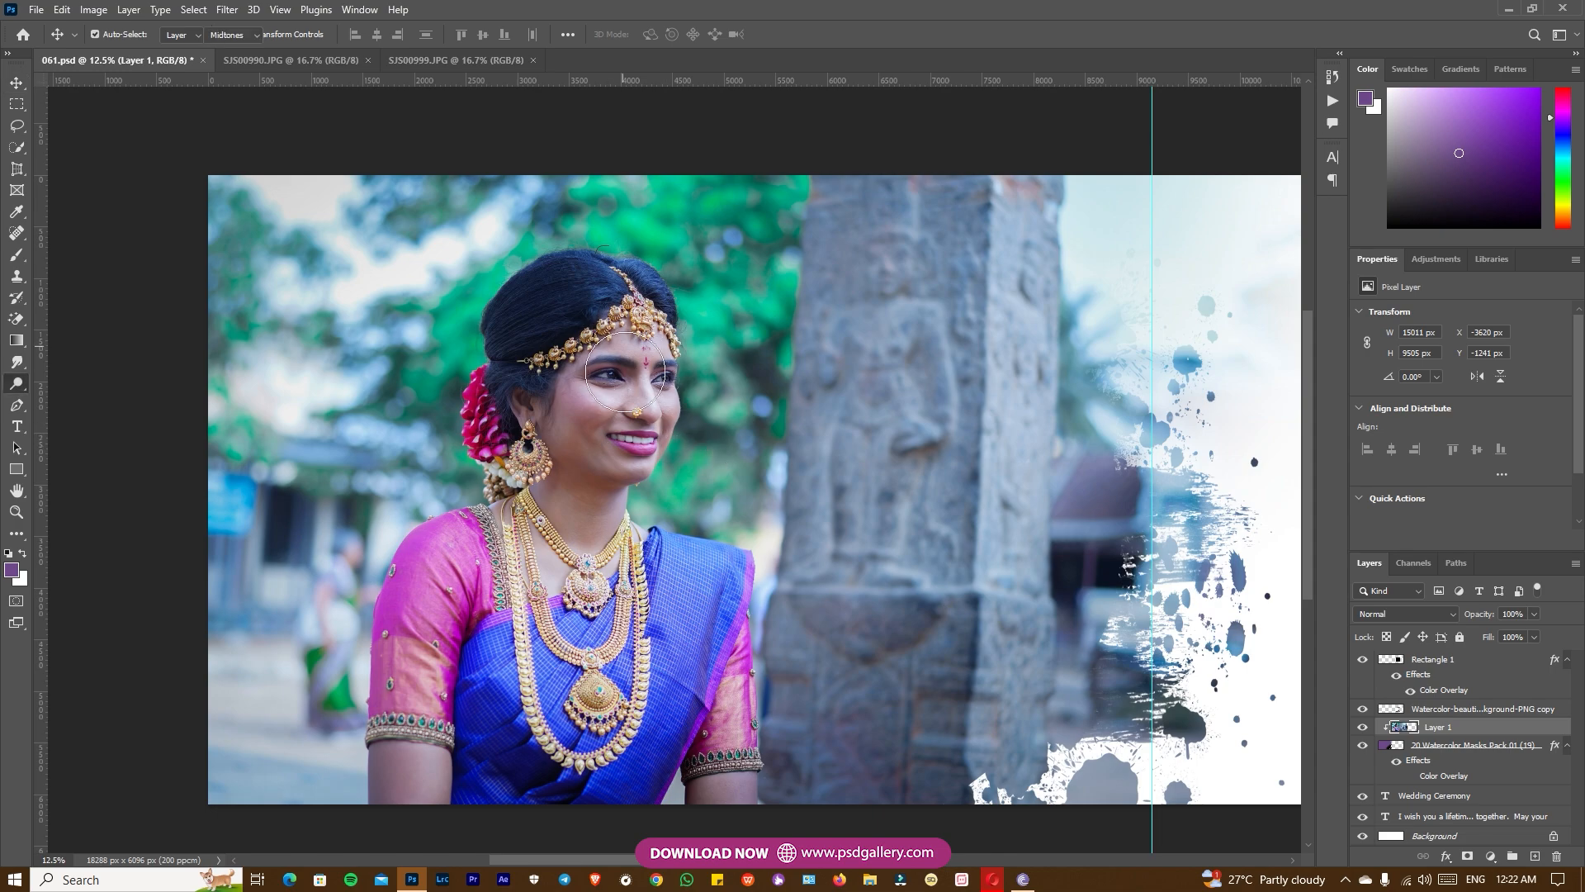
mouse_move(681, 468)
left_mouse_down()
mouse_move(586, 490)
mouse_move(560, 588)
mouse_move(558, 471)
left_mouse_up()
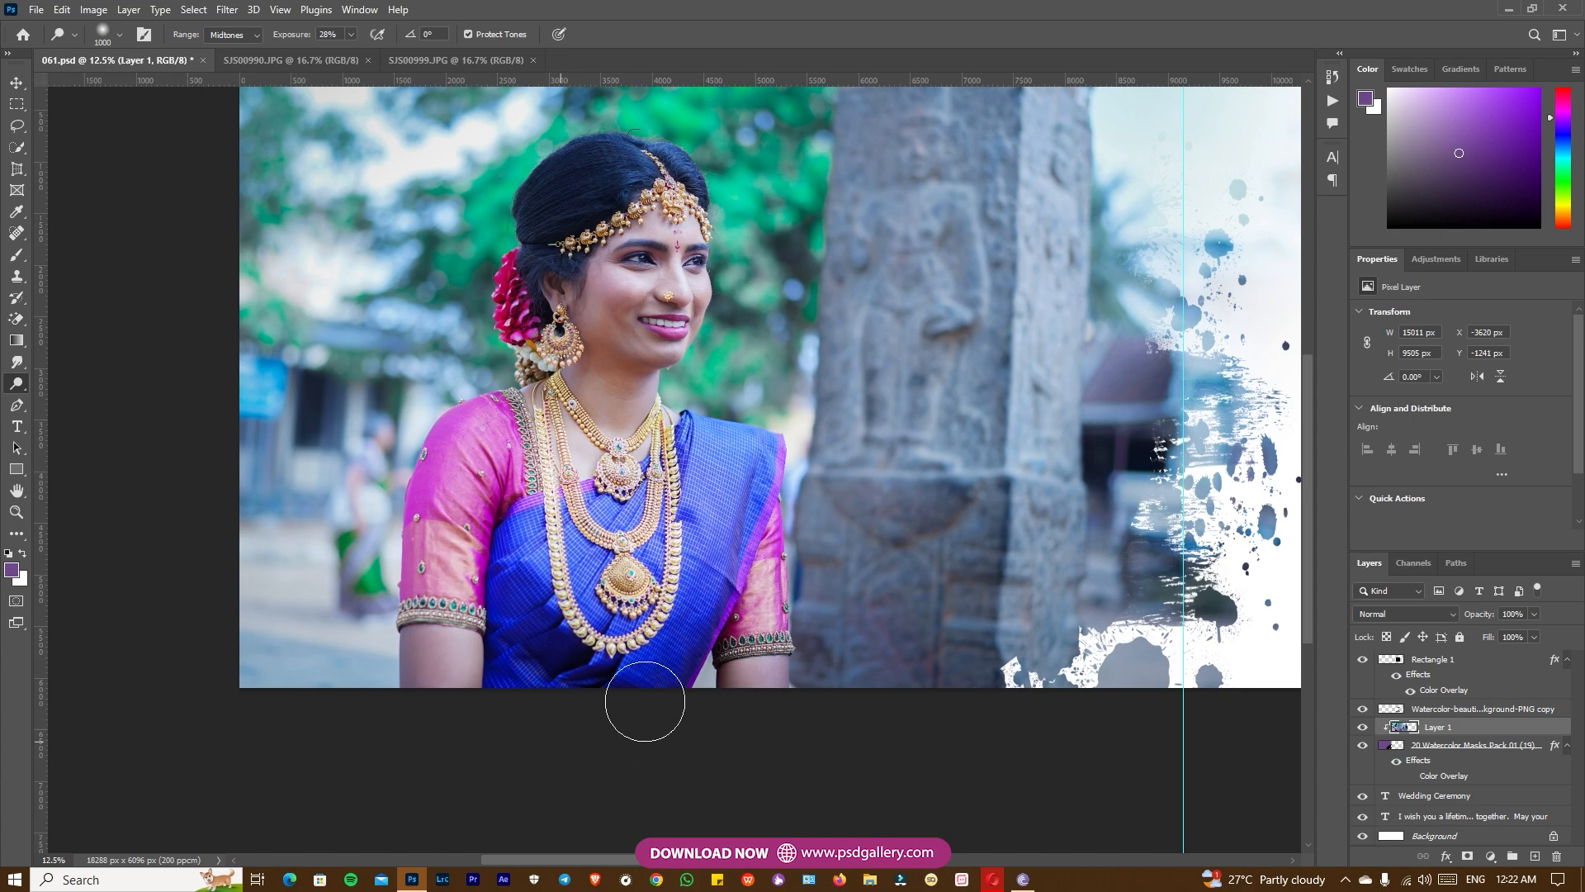
scroll(776, 505, "up", 2)
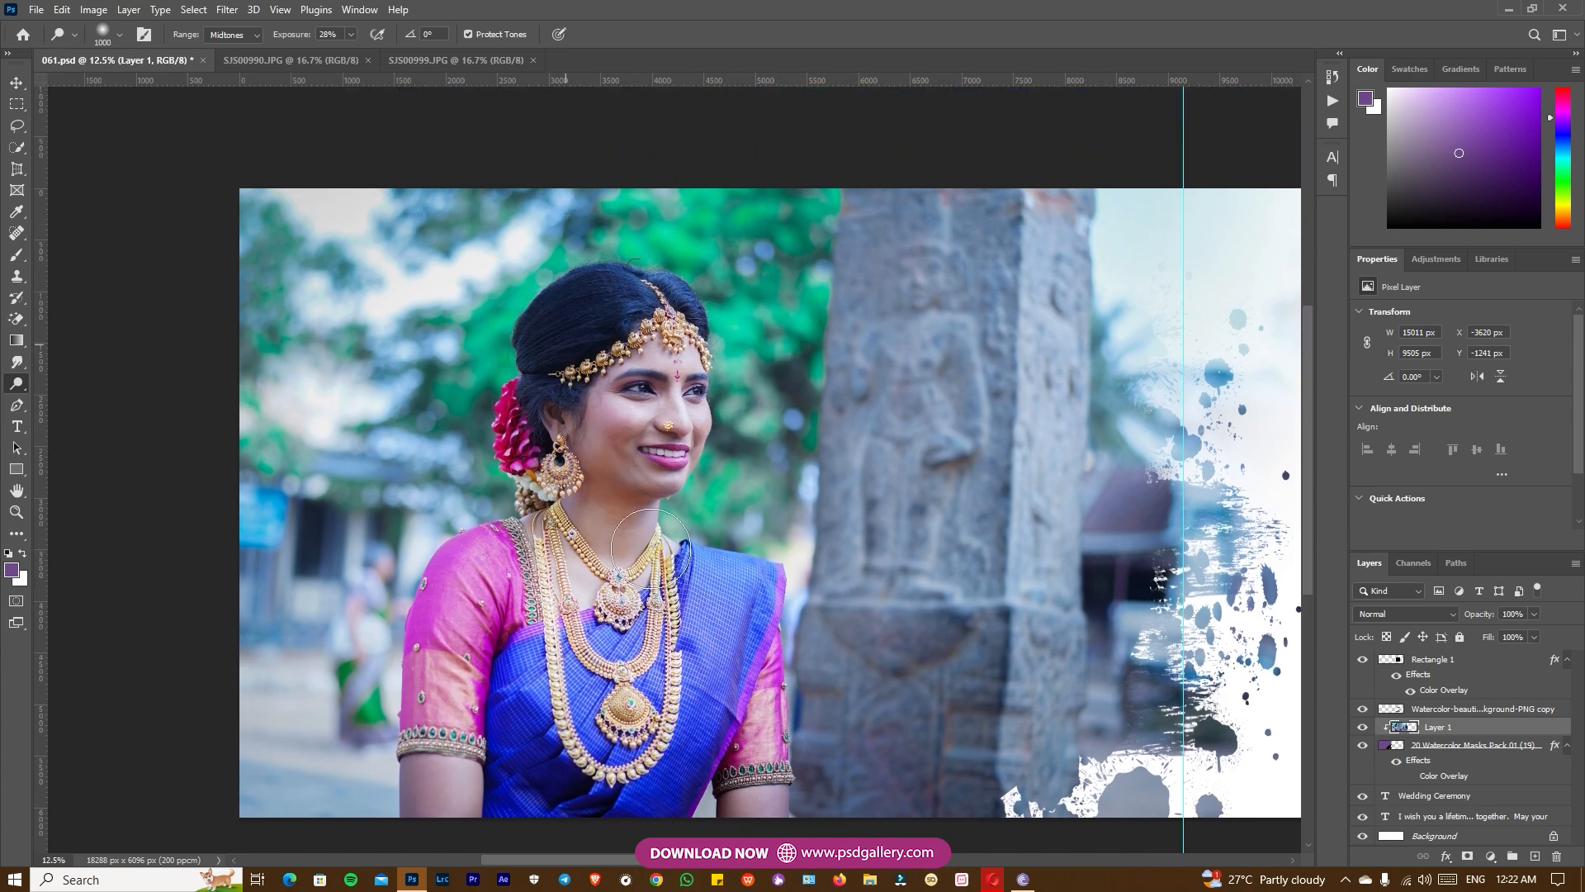
Step: Select the purple rectangle under the title and examine the two other open bride photos for its format
left_click_drag(847, 433, 729, 501)
left_click_drag(865, 526, 484, 478)
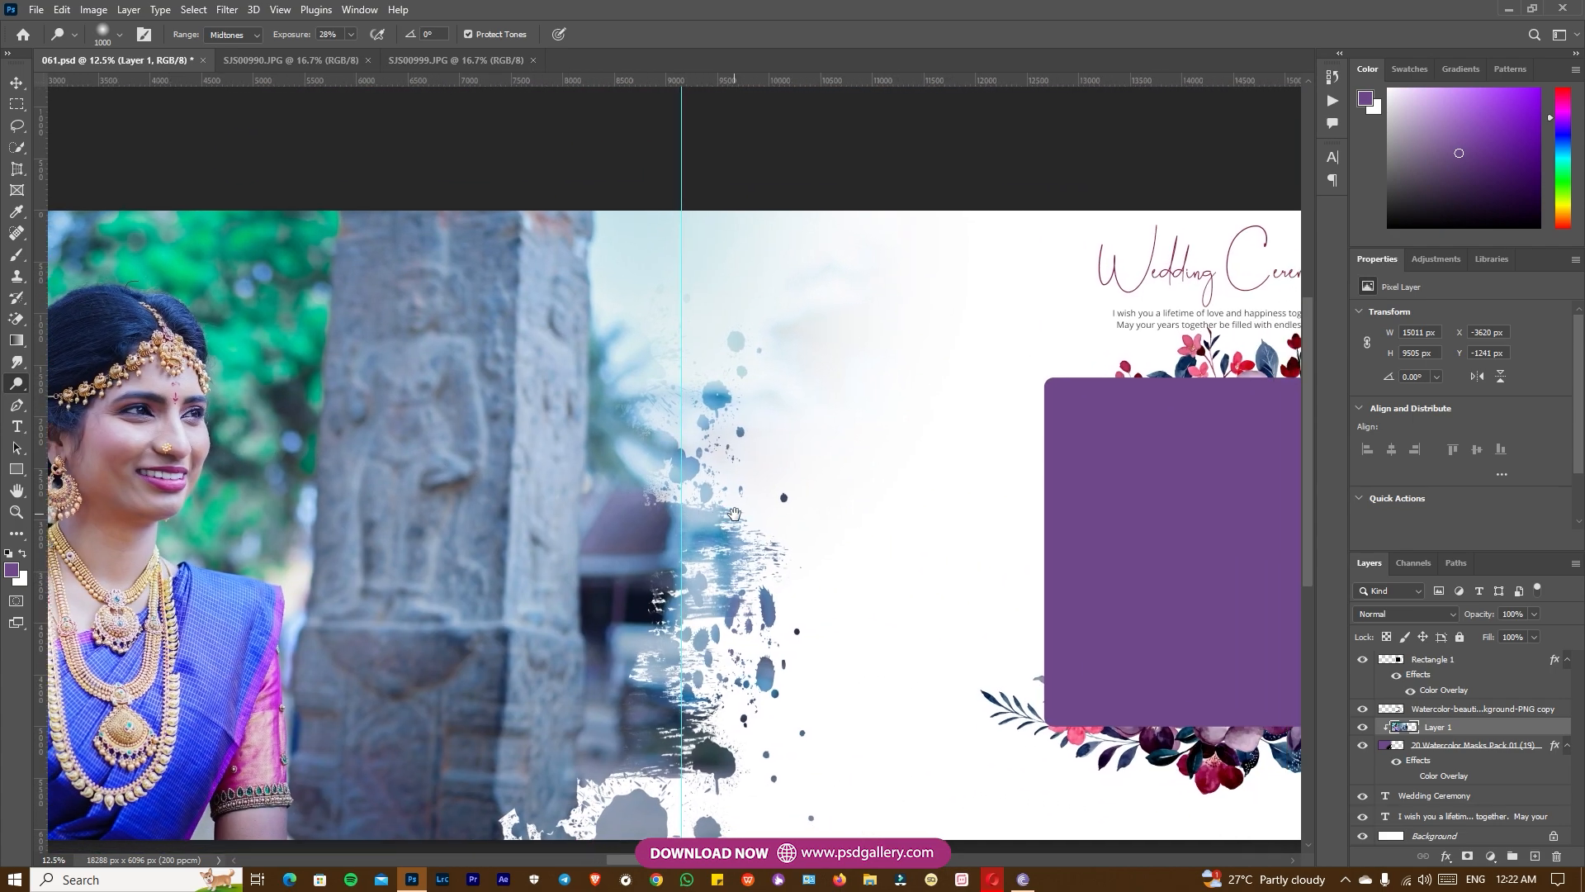
key("ctrl+minus")
left_click_drag(719, 552, 470, 558)
key("ctrl+plus")
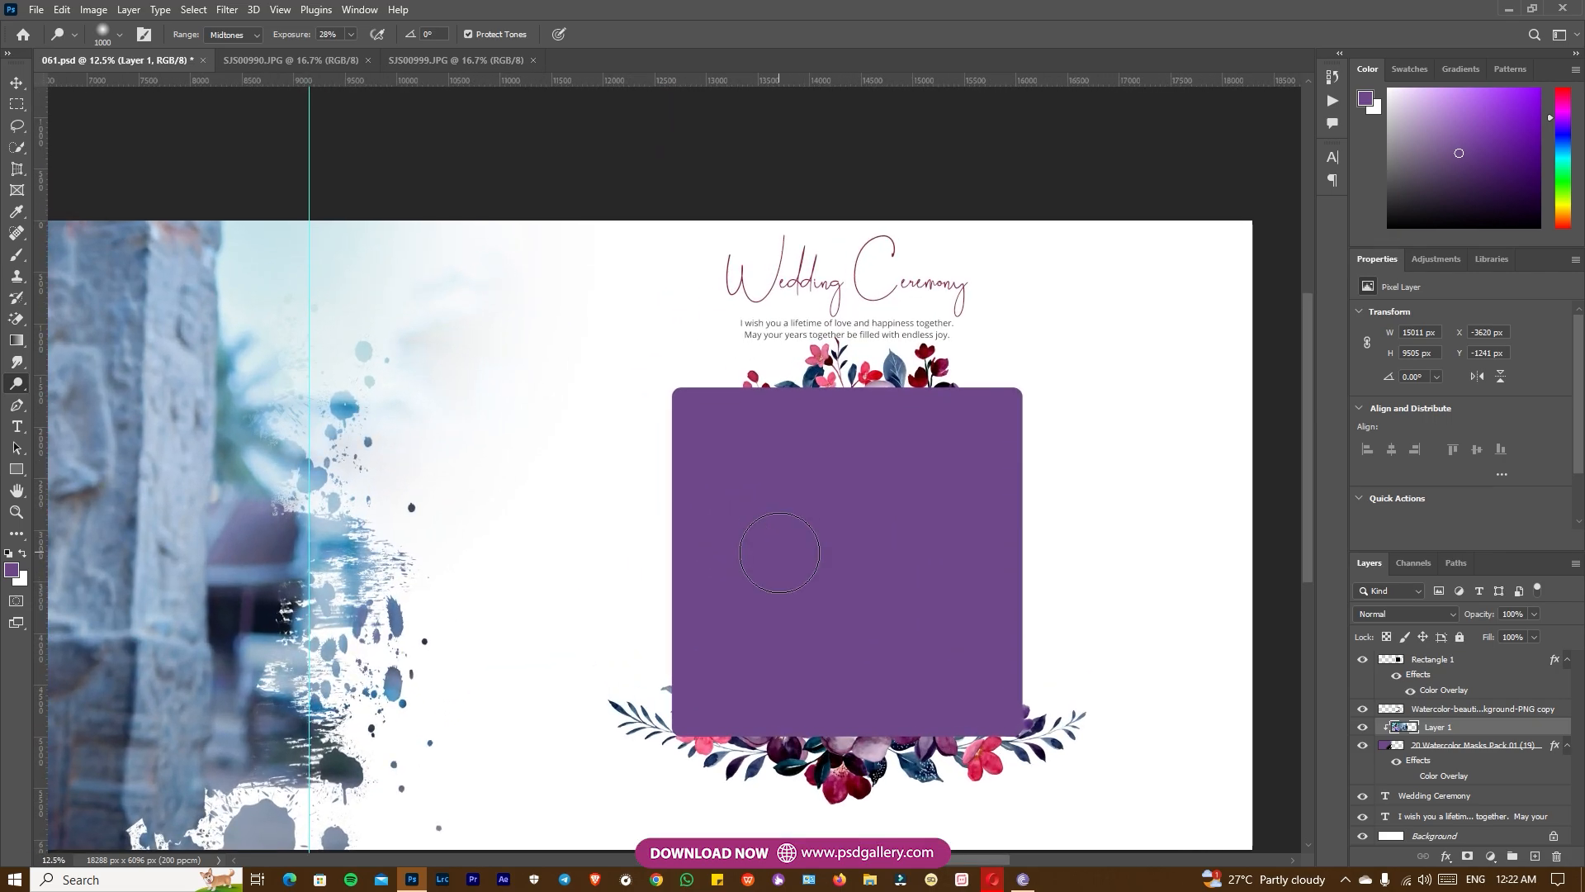
key("v")
left_click(856, 556)
left_click(439, 58)
left_click(332, 59)
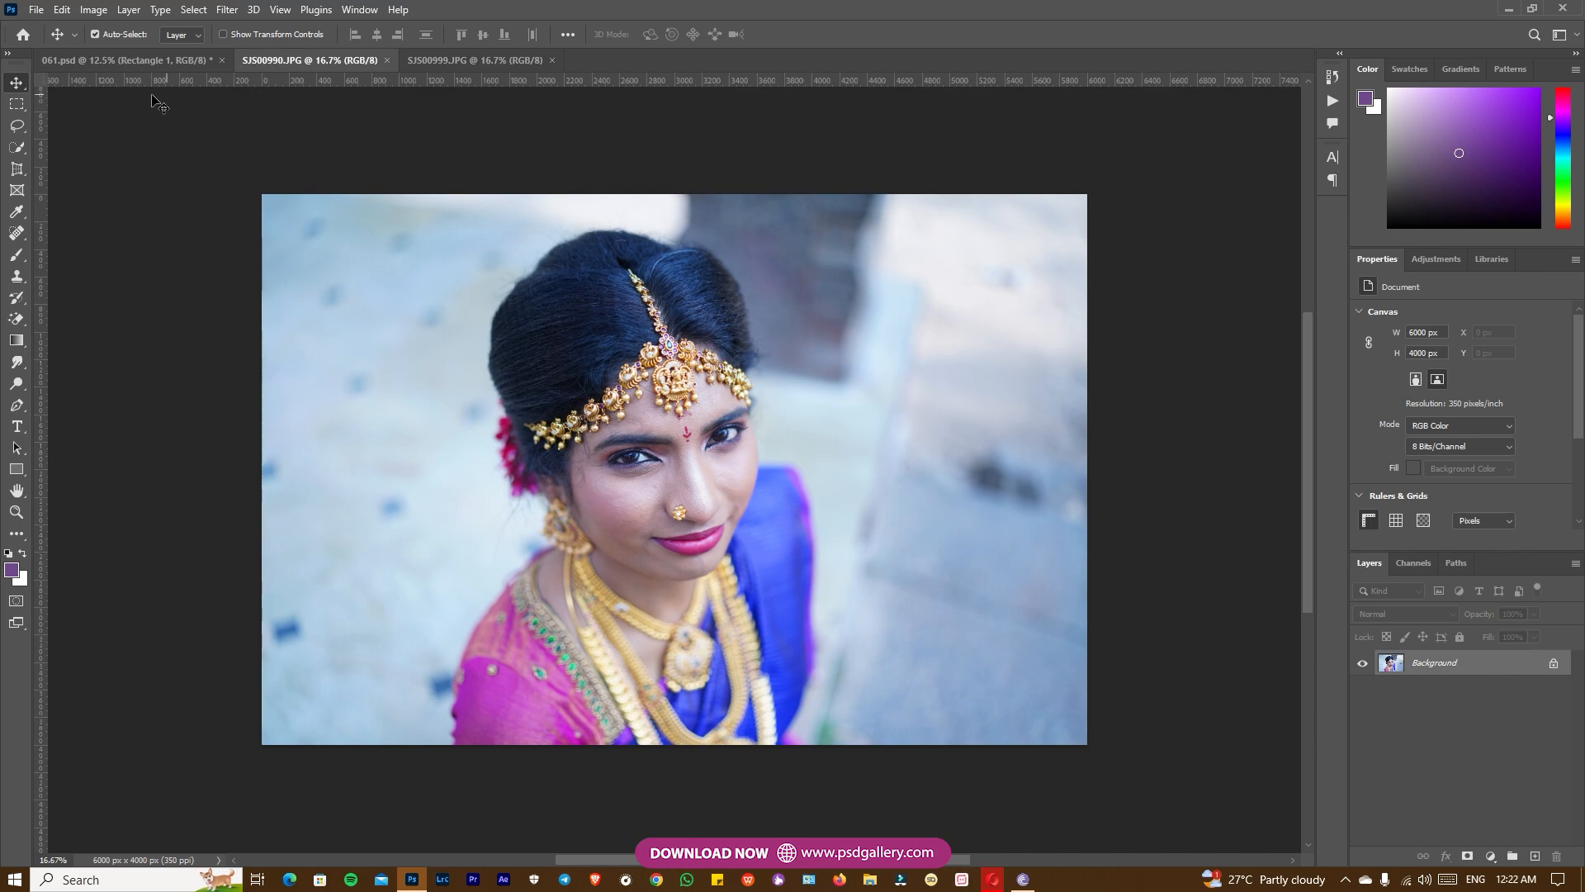
left_click(125, 58)
Step: Reshape the purple rectangle into a landscape frame of about 4018 × 2733 px between the flowers and duplicate it
key("ctrl+t")
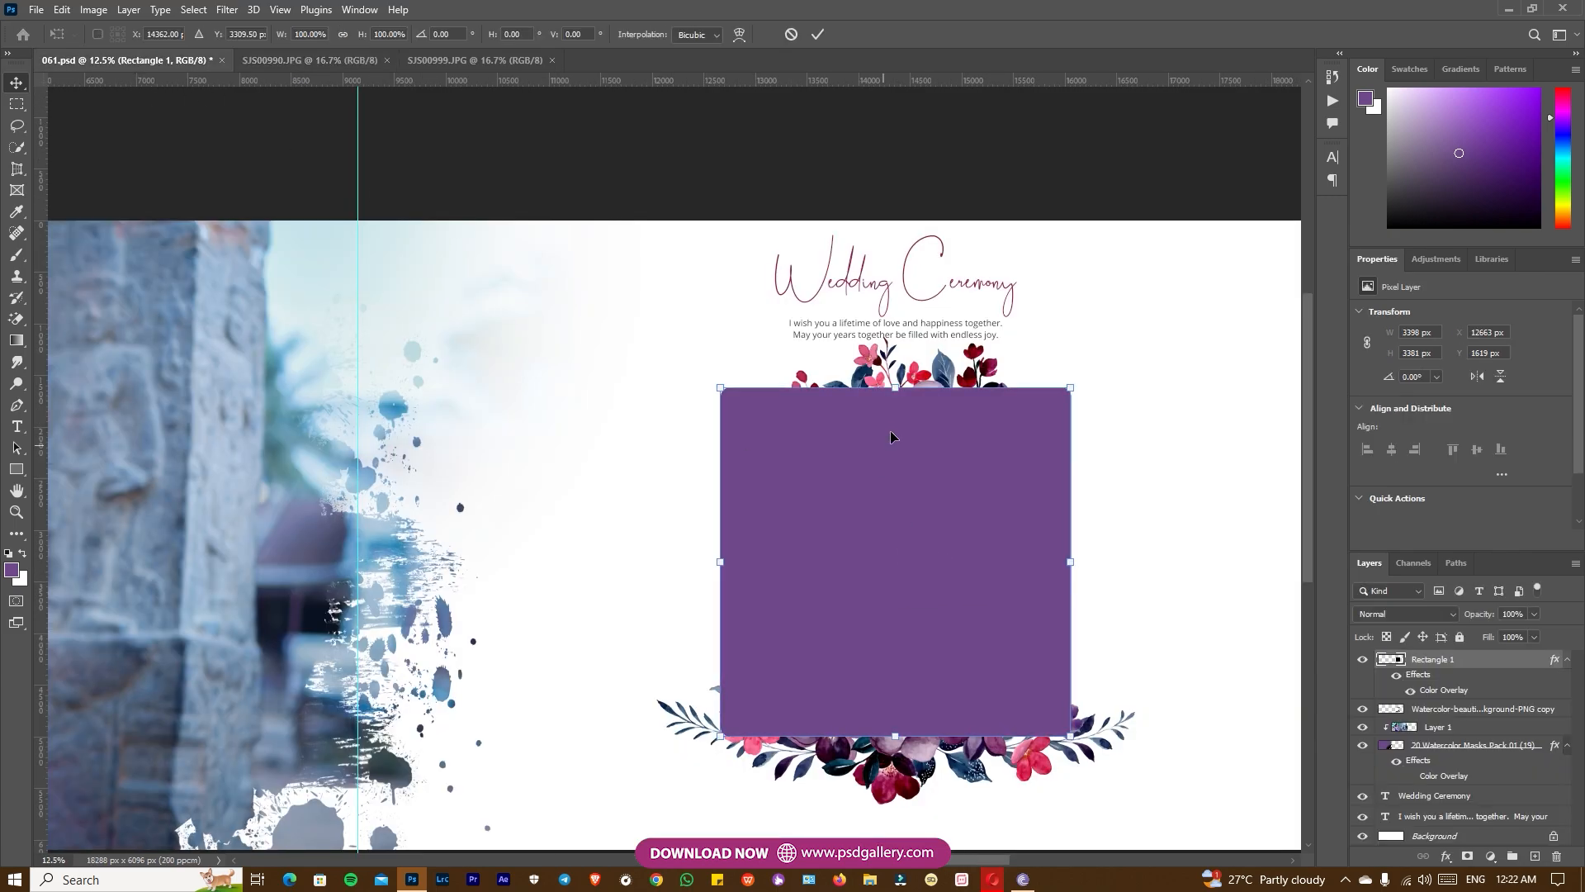
left_click_drag(896, 388, 896, 454)
left_click_drag(733, 629, 657, 561)
left_click_drag(895, 584, 935, 563)
right_click(950, 553)
left_click(962, 559)
key("ctrl+j")
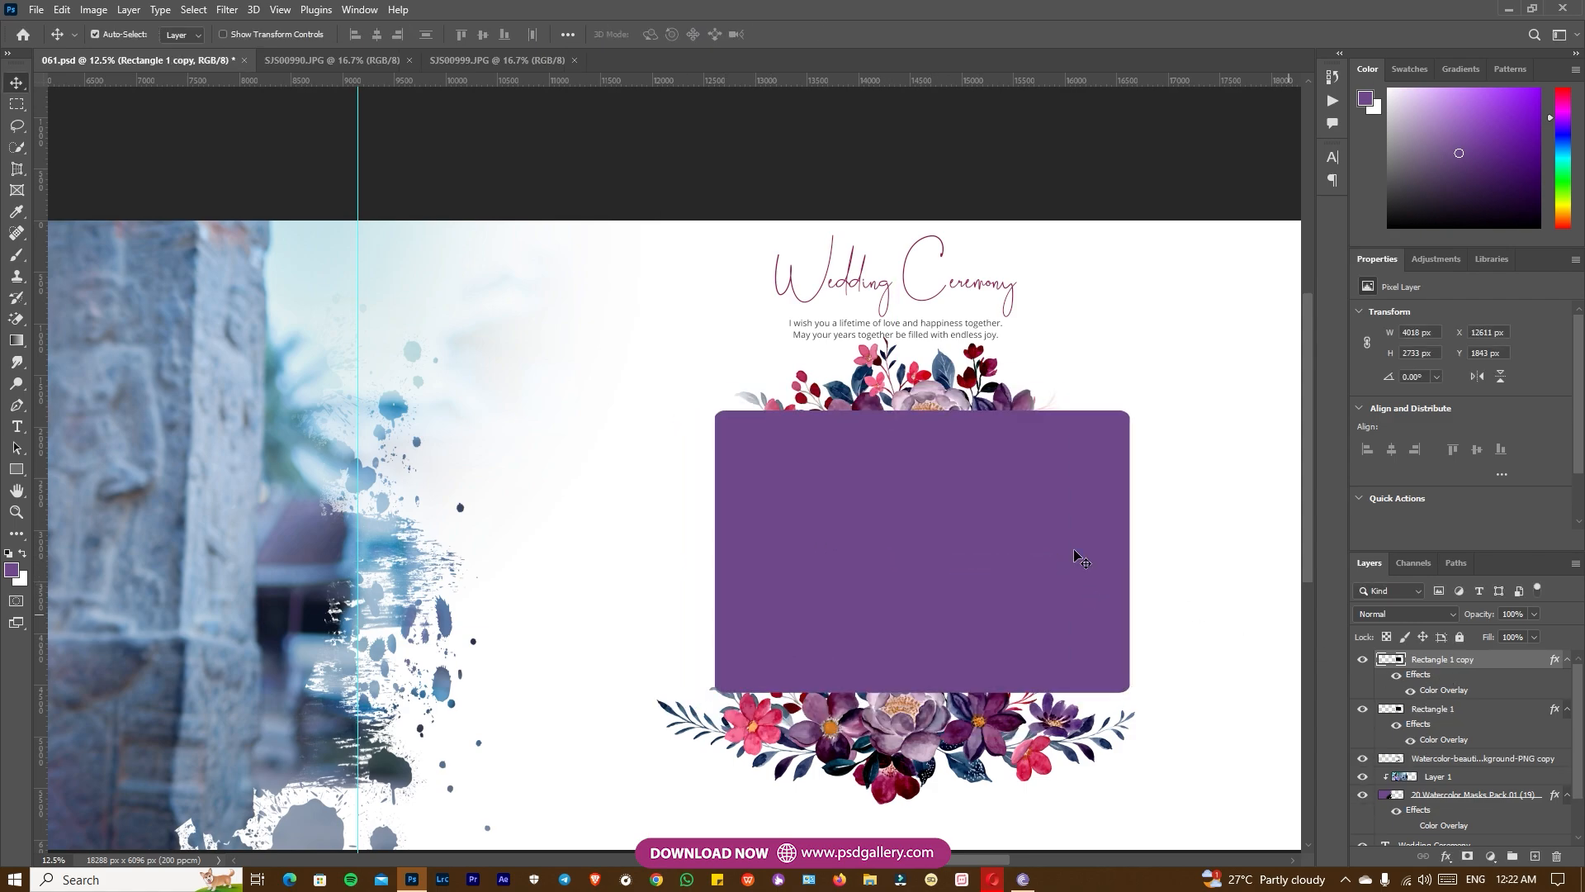
Step: Place the SJS00990.JPG portrait in the album, clip it to the duplicated rectangle and hide that rectangle's Color Overlay
right_click(990, 545)
left_click(1005, 544)
right_click(995, 515)
left_click(1011, 523)
left_click(487, 61)
left_click(347, 61)
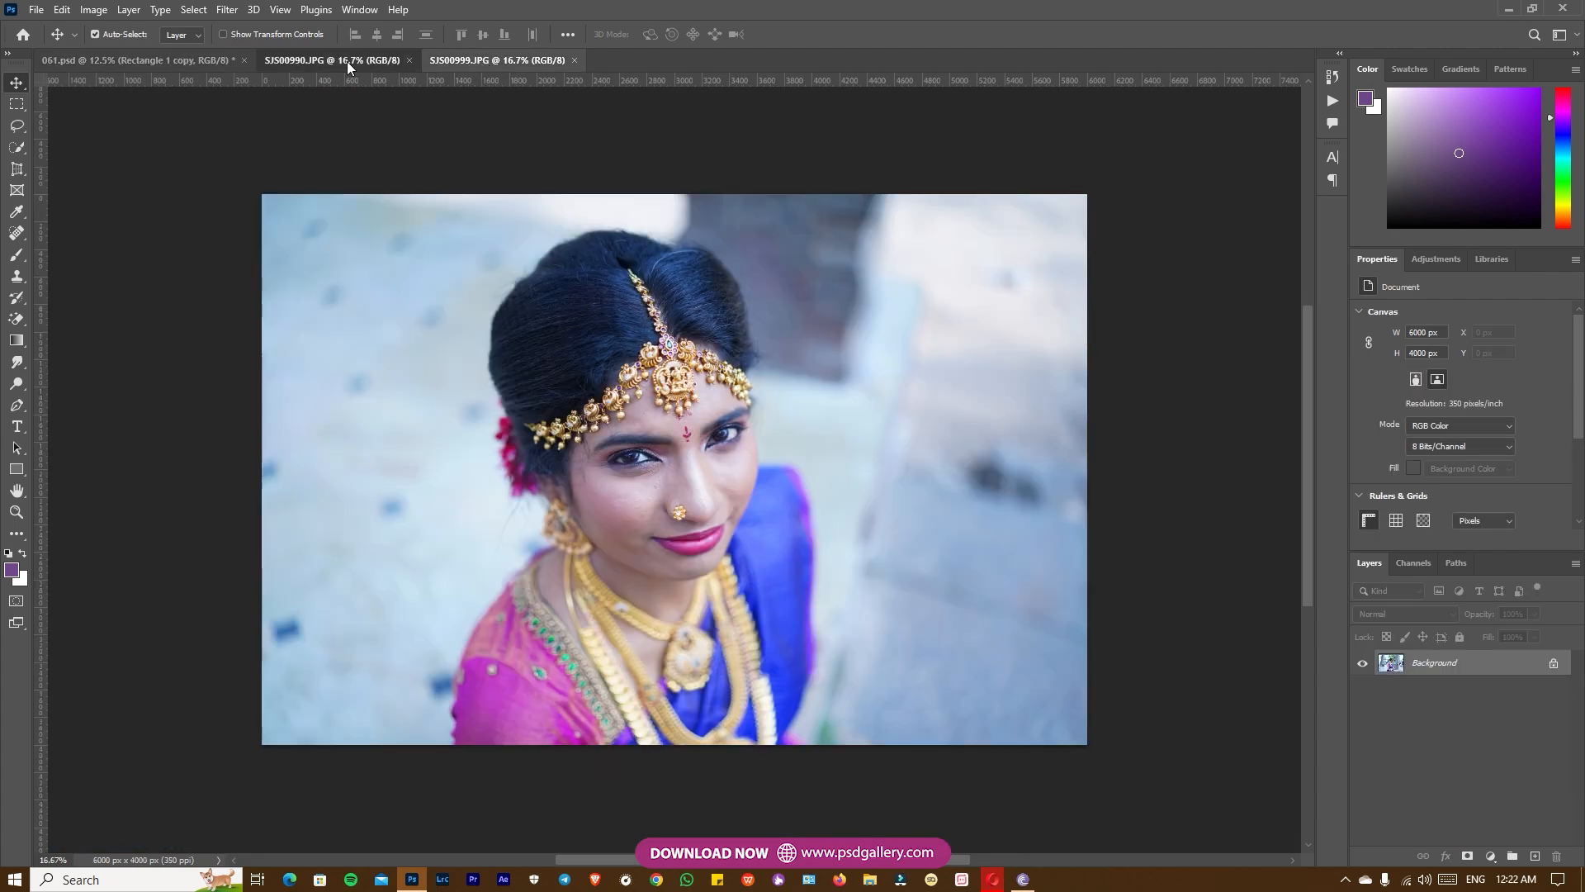
scroll(677, 400, "up", 1)
left_click(133, 62)
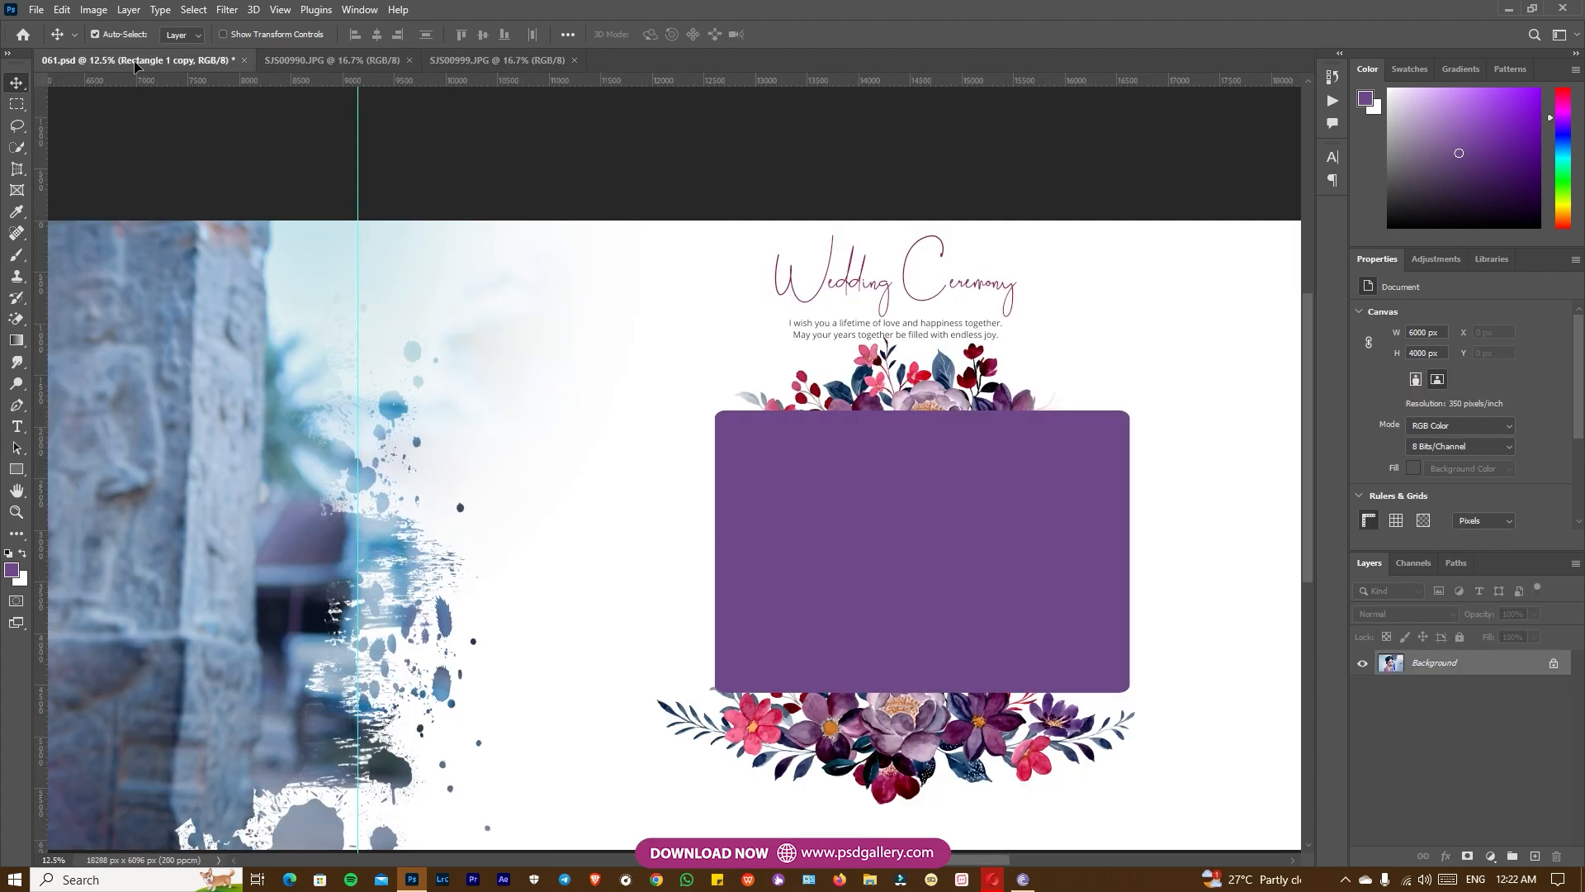
left_click_drag(838, 518, 931, 557)
key("ctrl+alt+g")
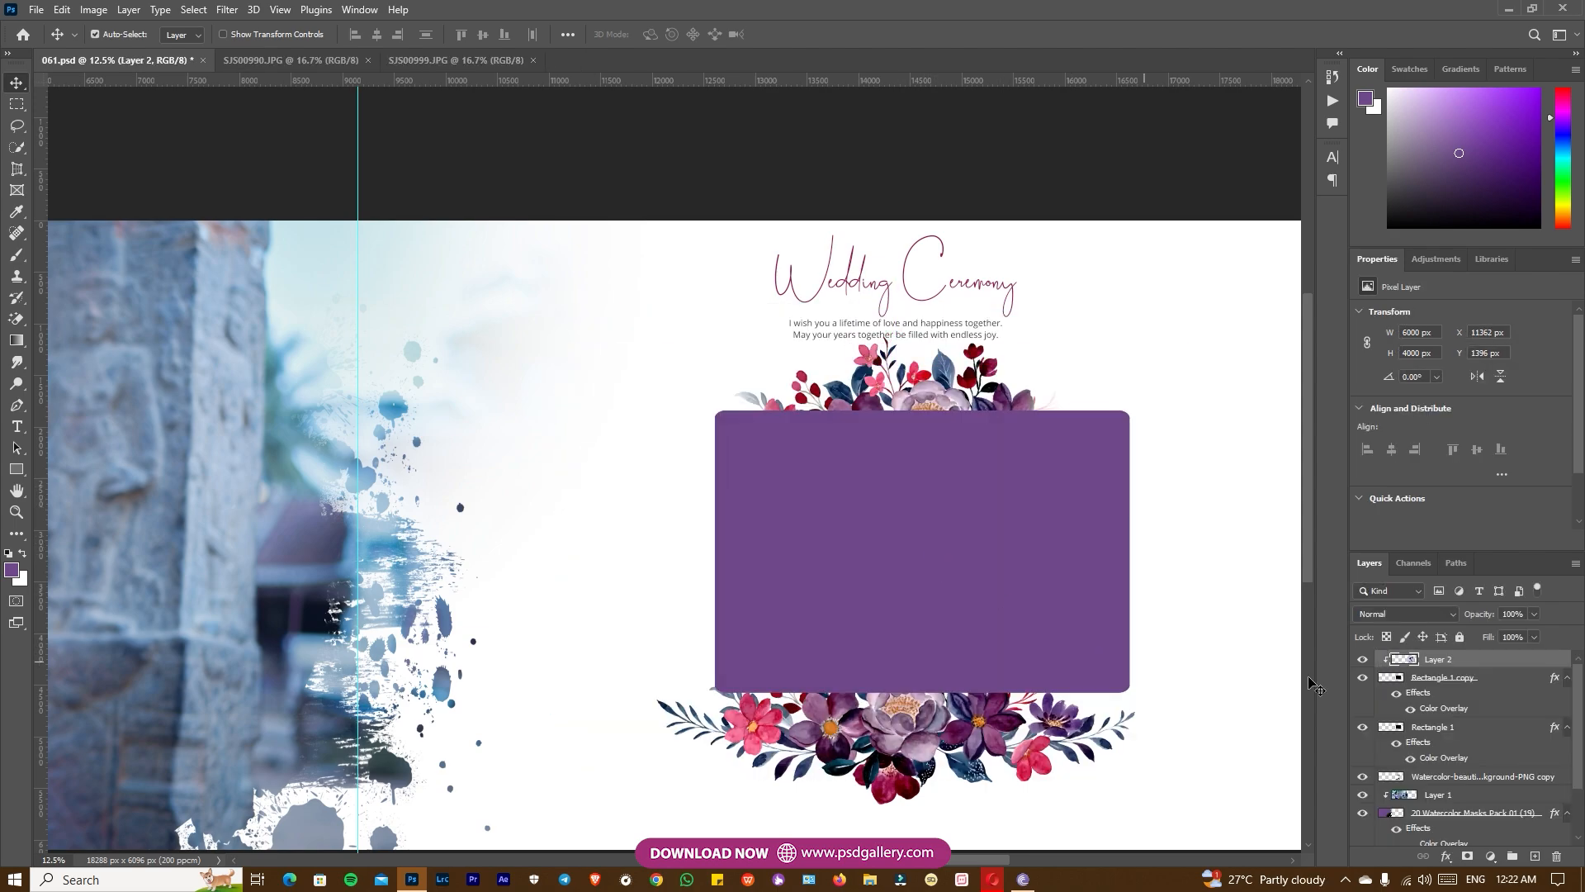
left_click(1410, 708)
Step: Duplicate Rectangle 1 and enlarge the original to about 4340 × 2951 px as a border around the photo
left_click(1438, 733)
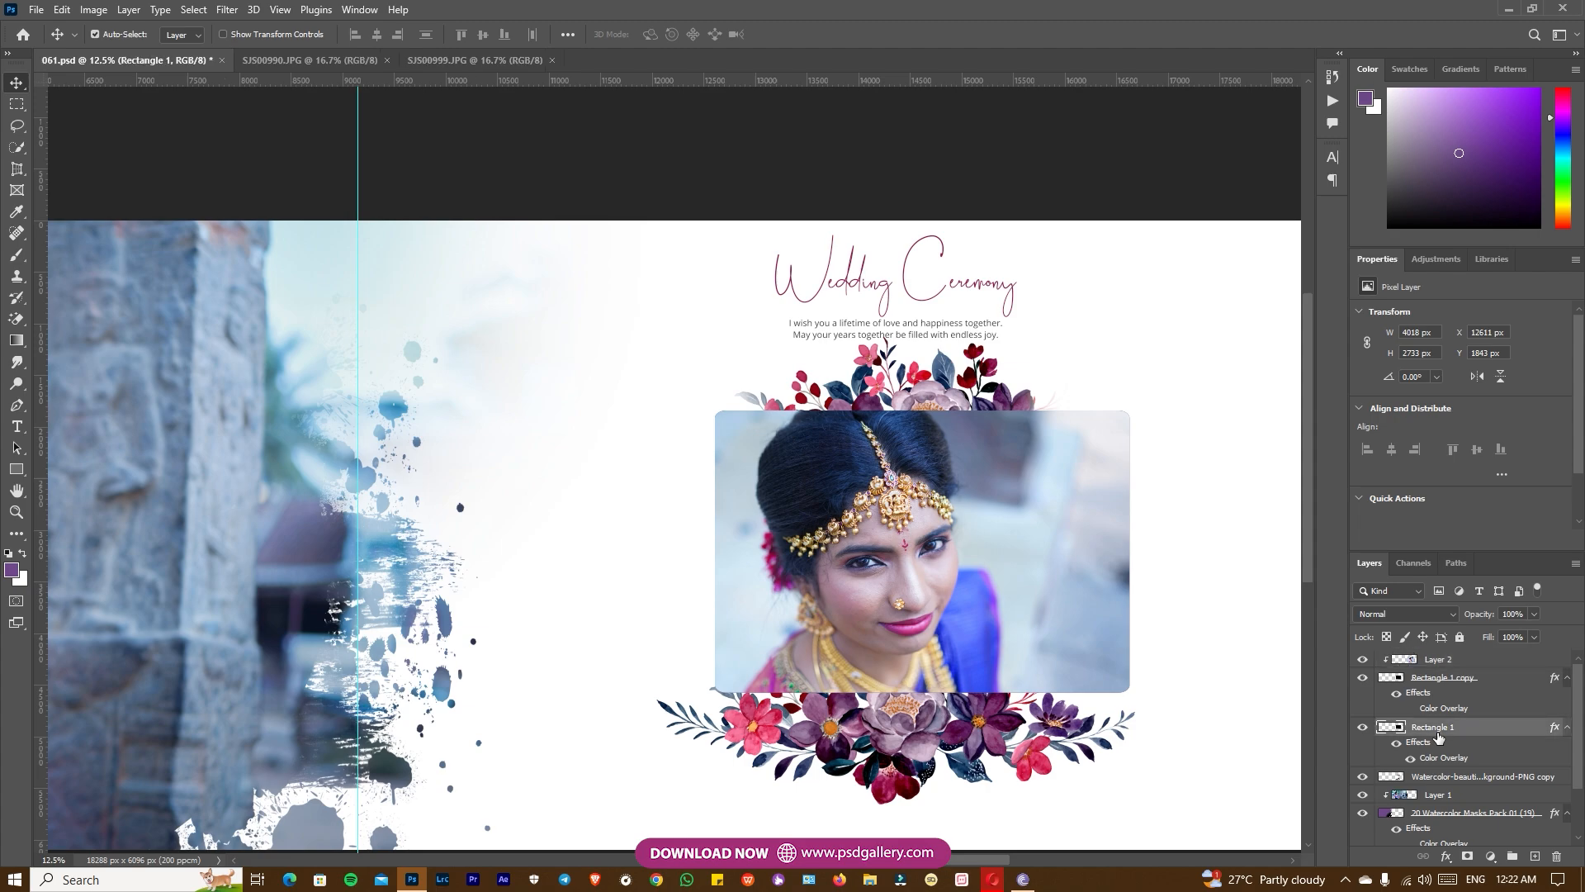
key("ctrl+j")
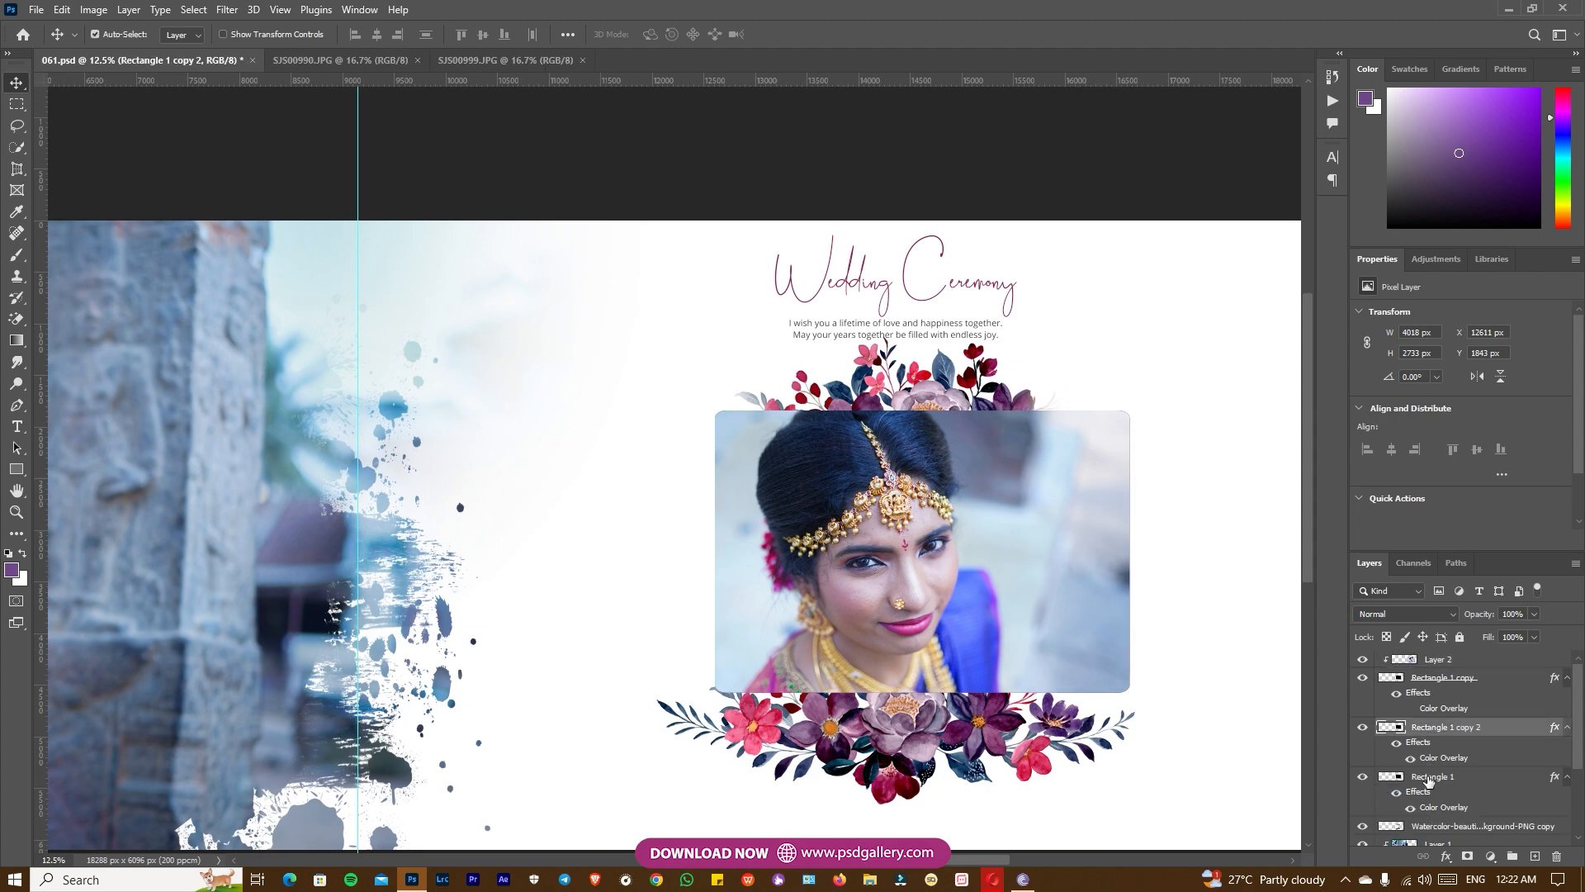
left_click(1429, 781)
key("ctrl+t")
left_click_drag(1129, 411, 1152, 403)
key("Return")
Step: Shift the clipped portrait slightly right and down so the bride sits closer to the frame's center
right_click(1010, 535)
left_click(1040, 540)
left_click_drag(1009, 540, 1035, 551)
Step: Add a Drop Shadow to Rectangle 1 copy with a size of about 117 px, 7 px distance and reduced opacity
right_click(1142, 551)
left_click(1152, 559)
right_click(1084, 552)
left_click(1106, 576)
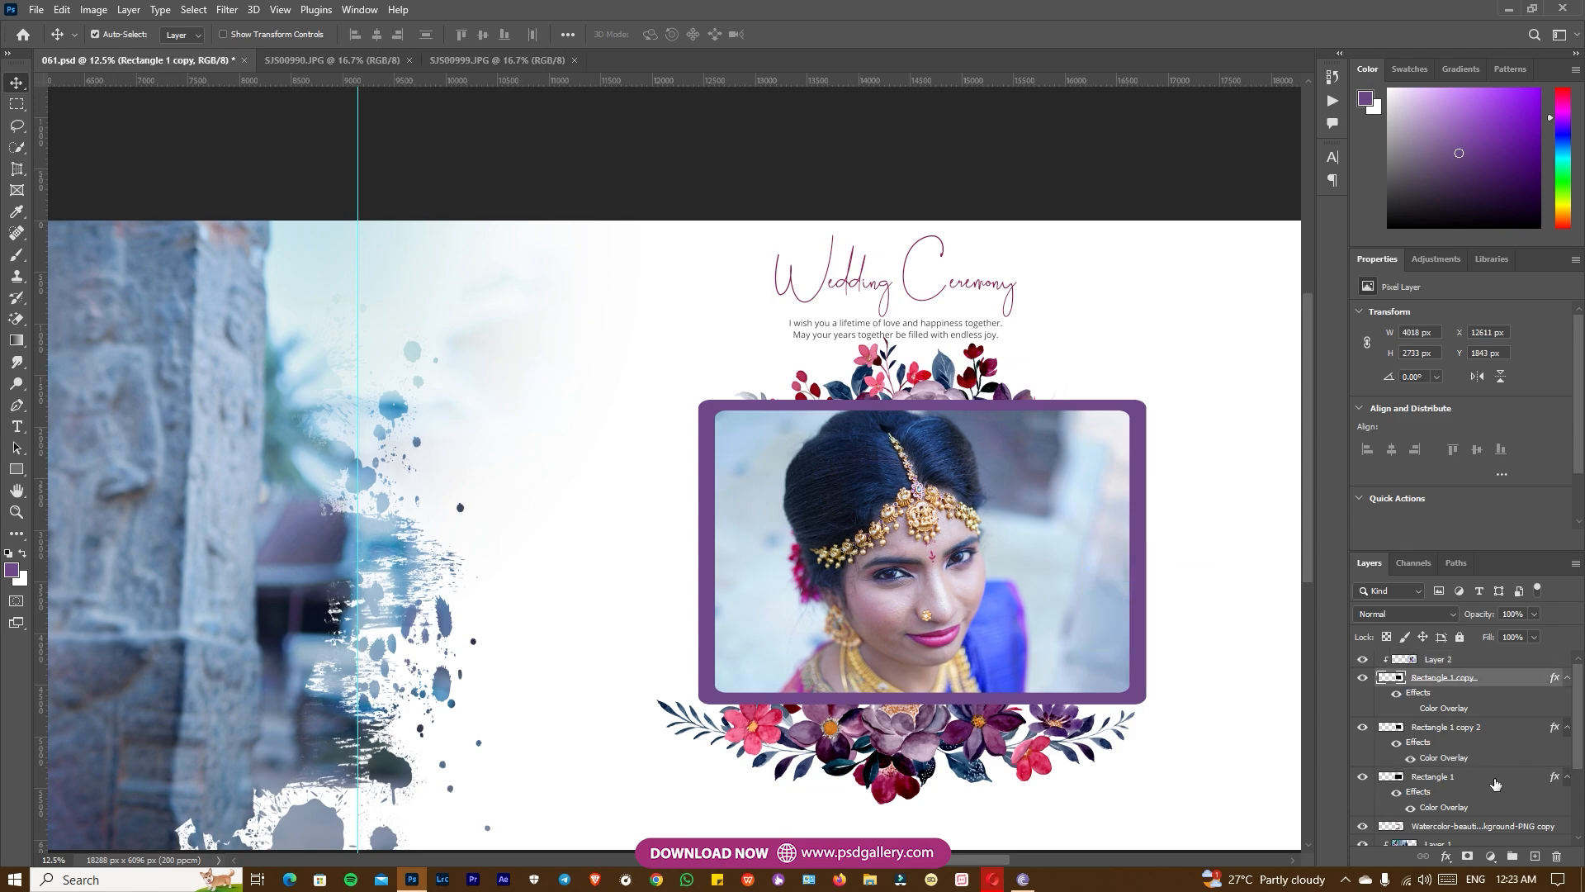
right_click(1460, 679)
left_click(1256, 168)
left_click(899, 776)
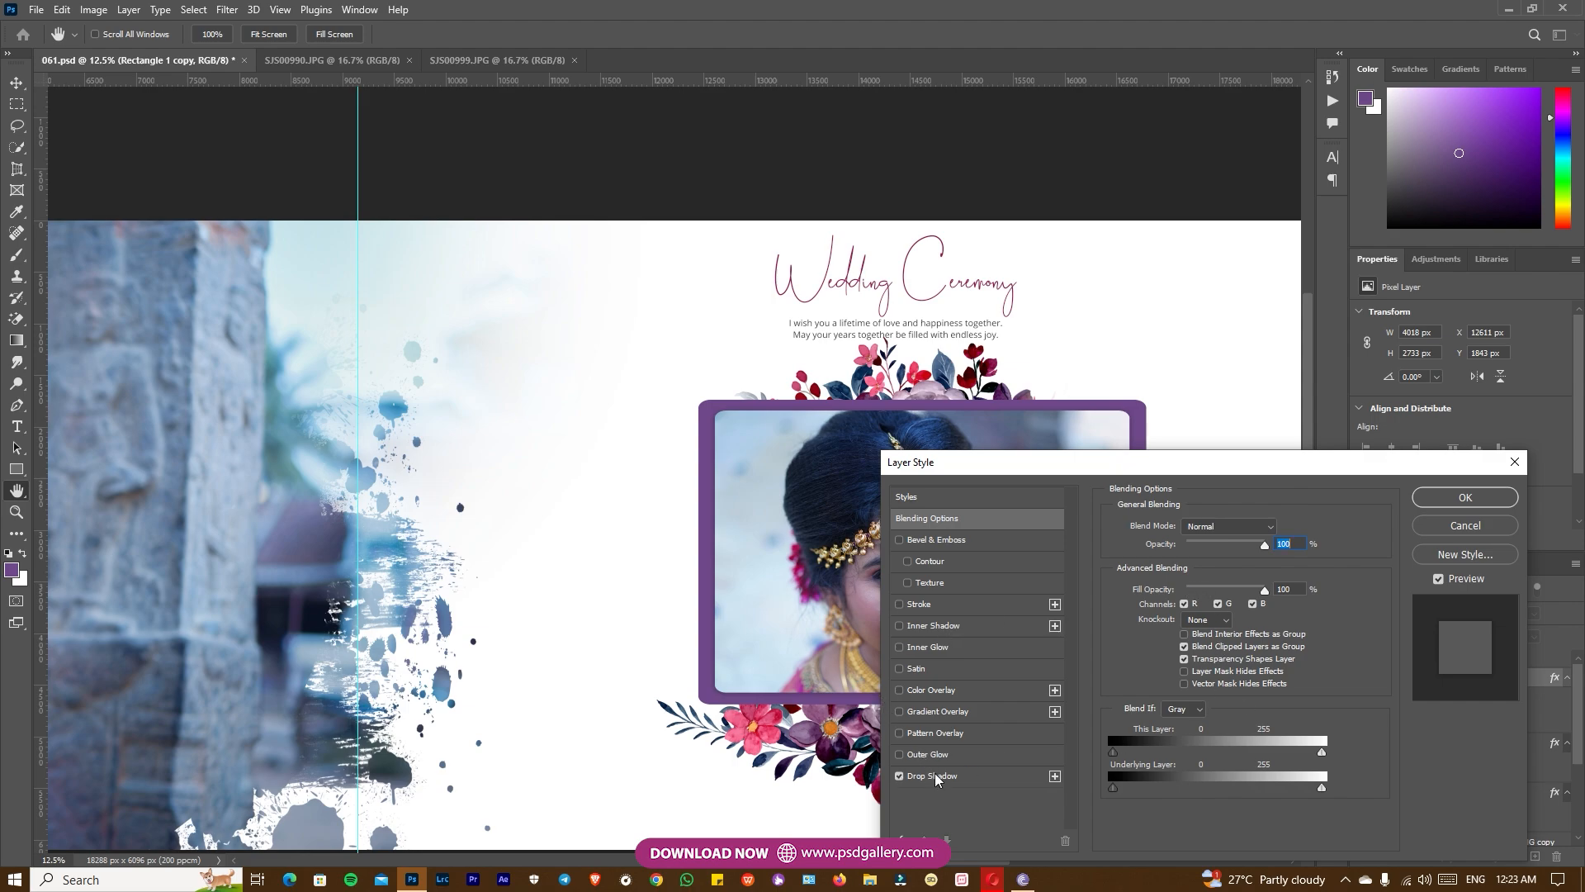
left_click(935, 776)
left_click_drag(1213, 637, 1211, 637)
left_click_drag(1198, 550, 1247, 554)
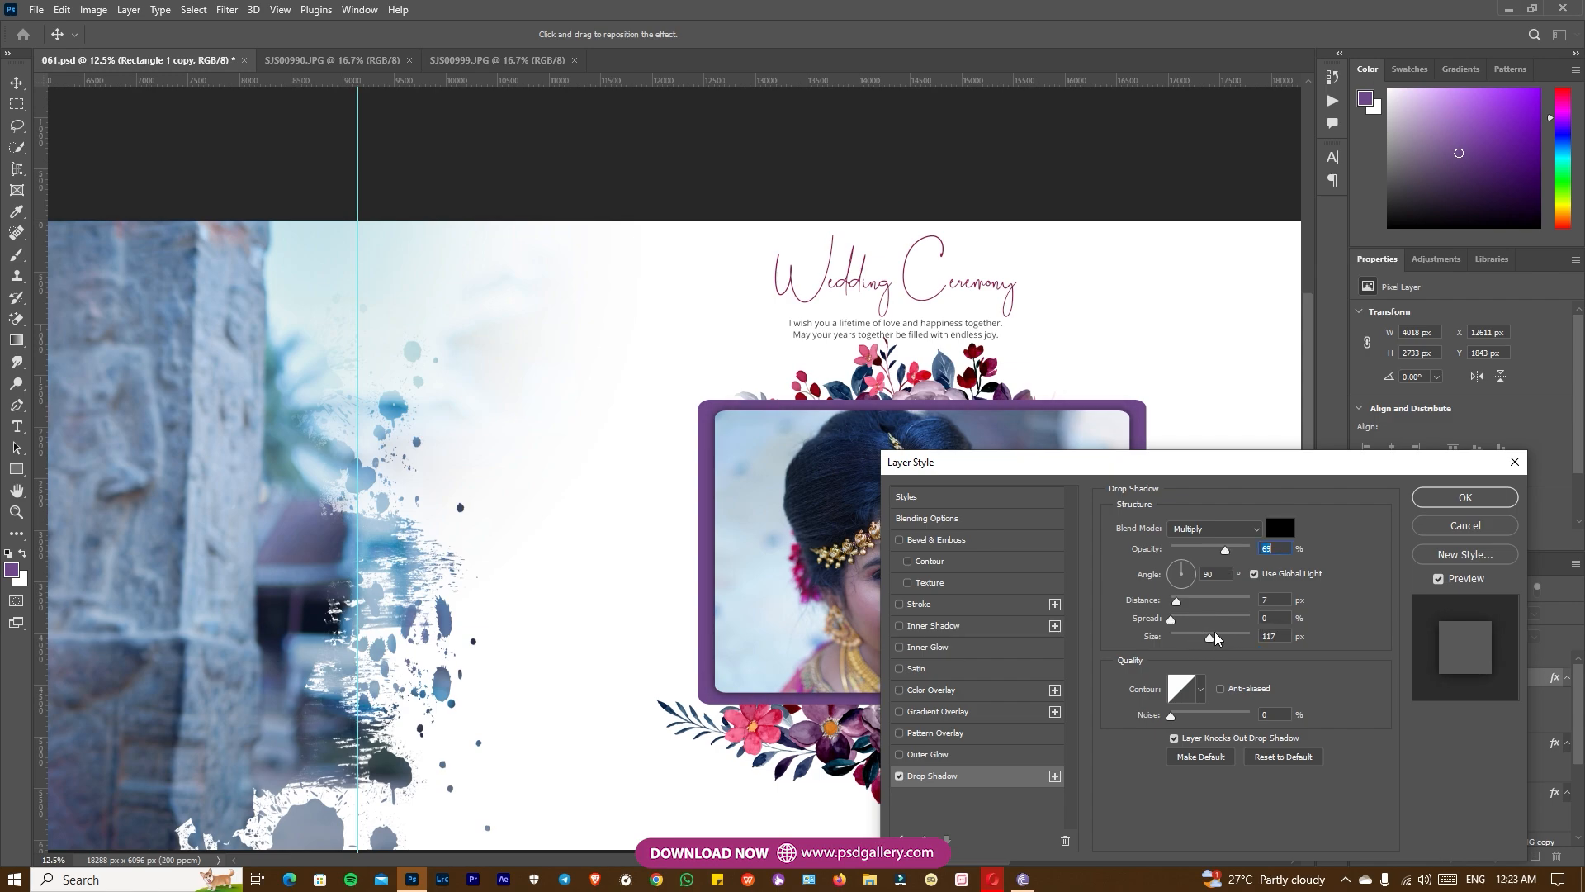
left_click_drag(1215, 632, 1214, 635)
left_click_drag(1225, 550, 1194, 551)
left_click(1436, 501)
Step: Check Rectangle 1 copy by toggling its visibility, then rasterize the layer style of Rectangle 1 copy 2
left_click_drag(1131, 629, 1054, 570)
right_click(962, 493)
left_click(994, 518)
left_click(1362, 678)
left_click(1362, 677)
right_click(1019, 474)
left_click(1061, 514)
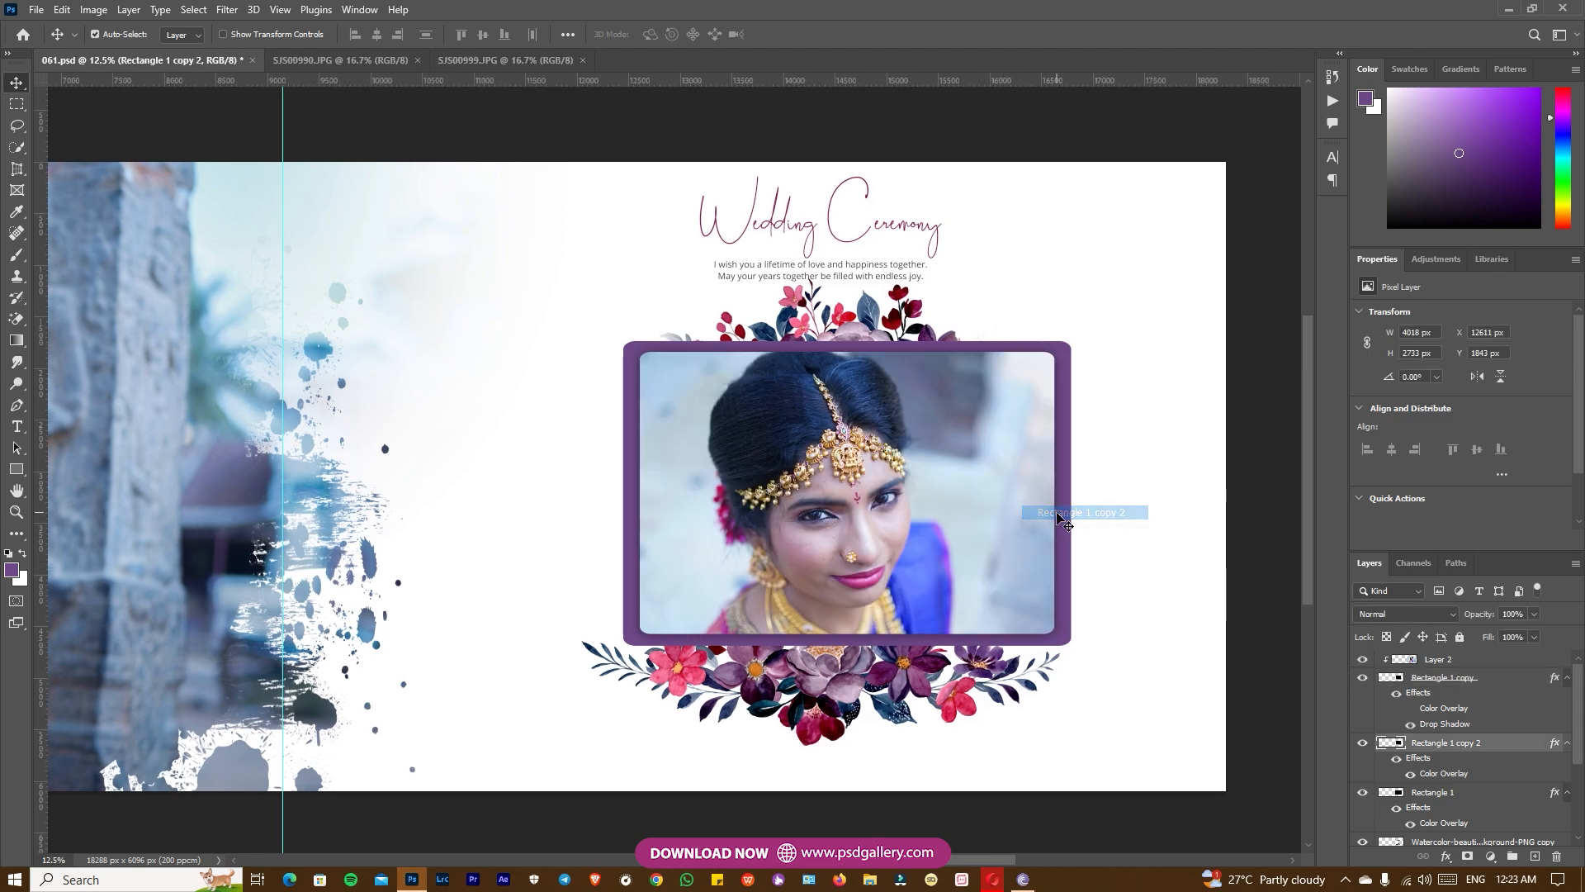
right_click(1459, 743)
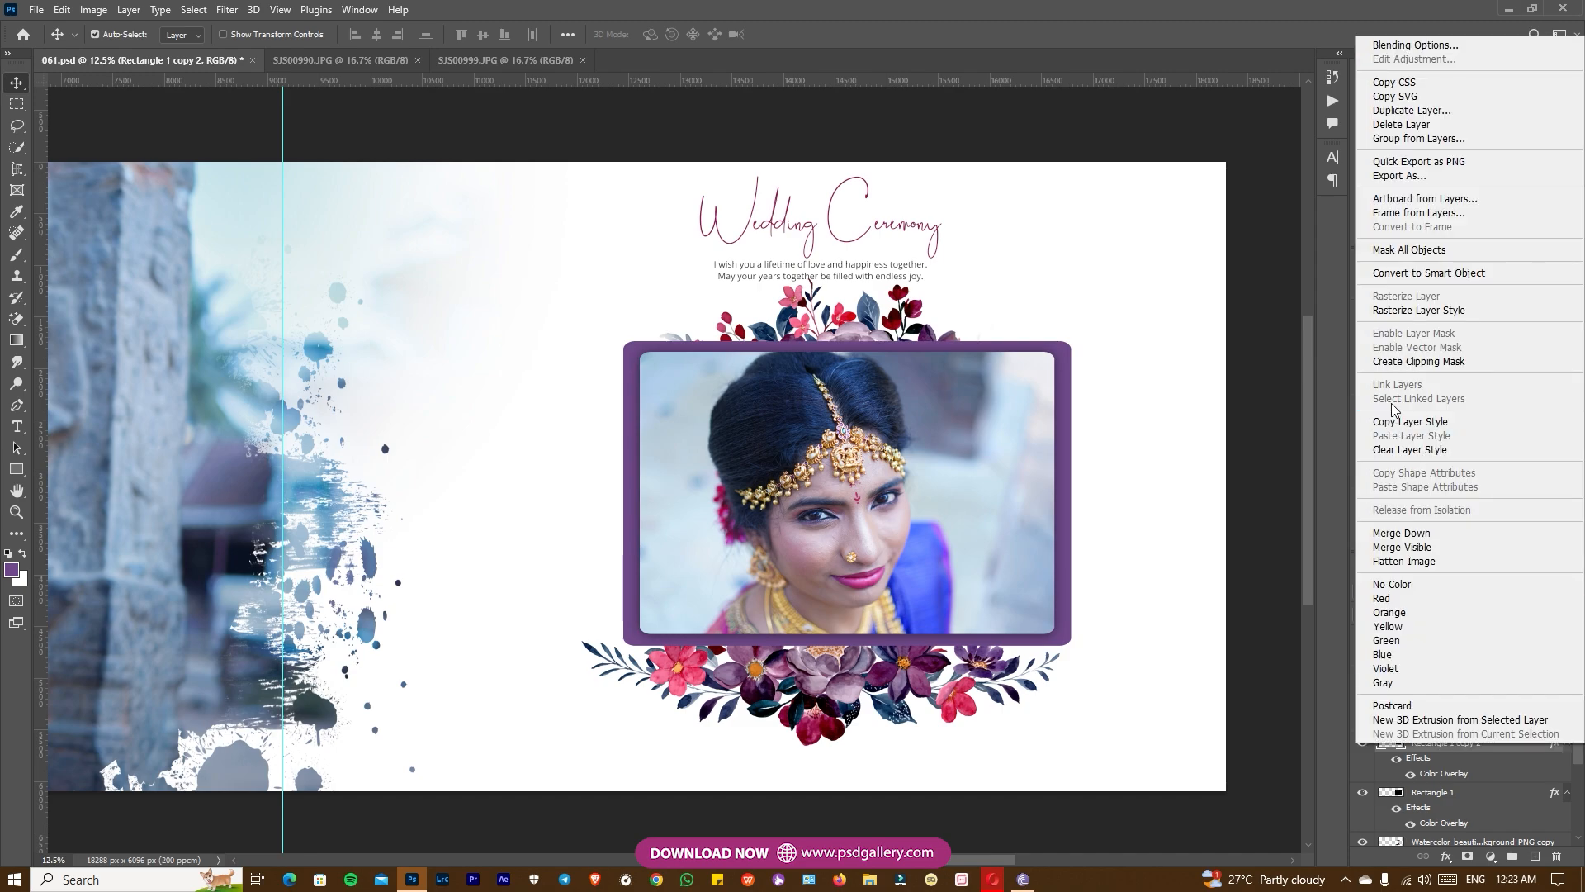
left_click(1413, 311)
key("ctrl+u")
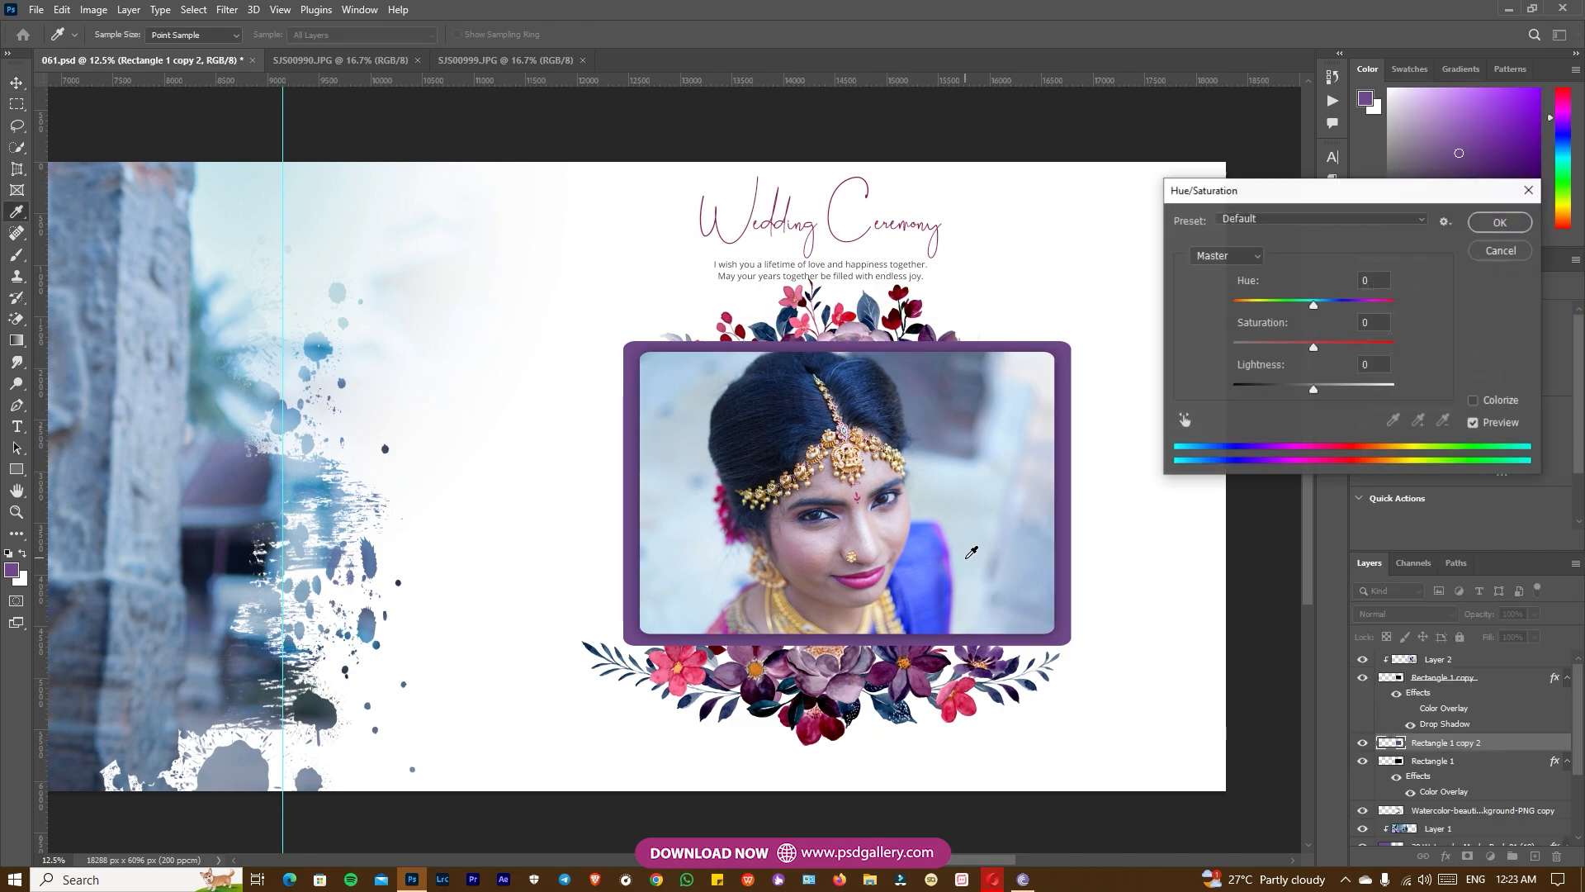
mouse_move(1313, 306)
left_mouse_down()
mouse_move(1249, 310)
mouse_move(1392, 306)
mouse_move(1306, 307)
left_mouse_up()
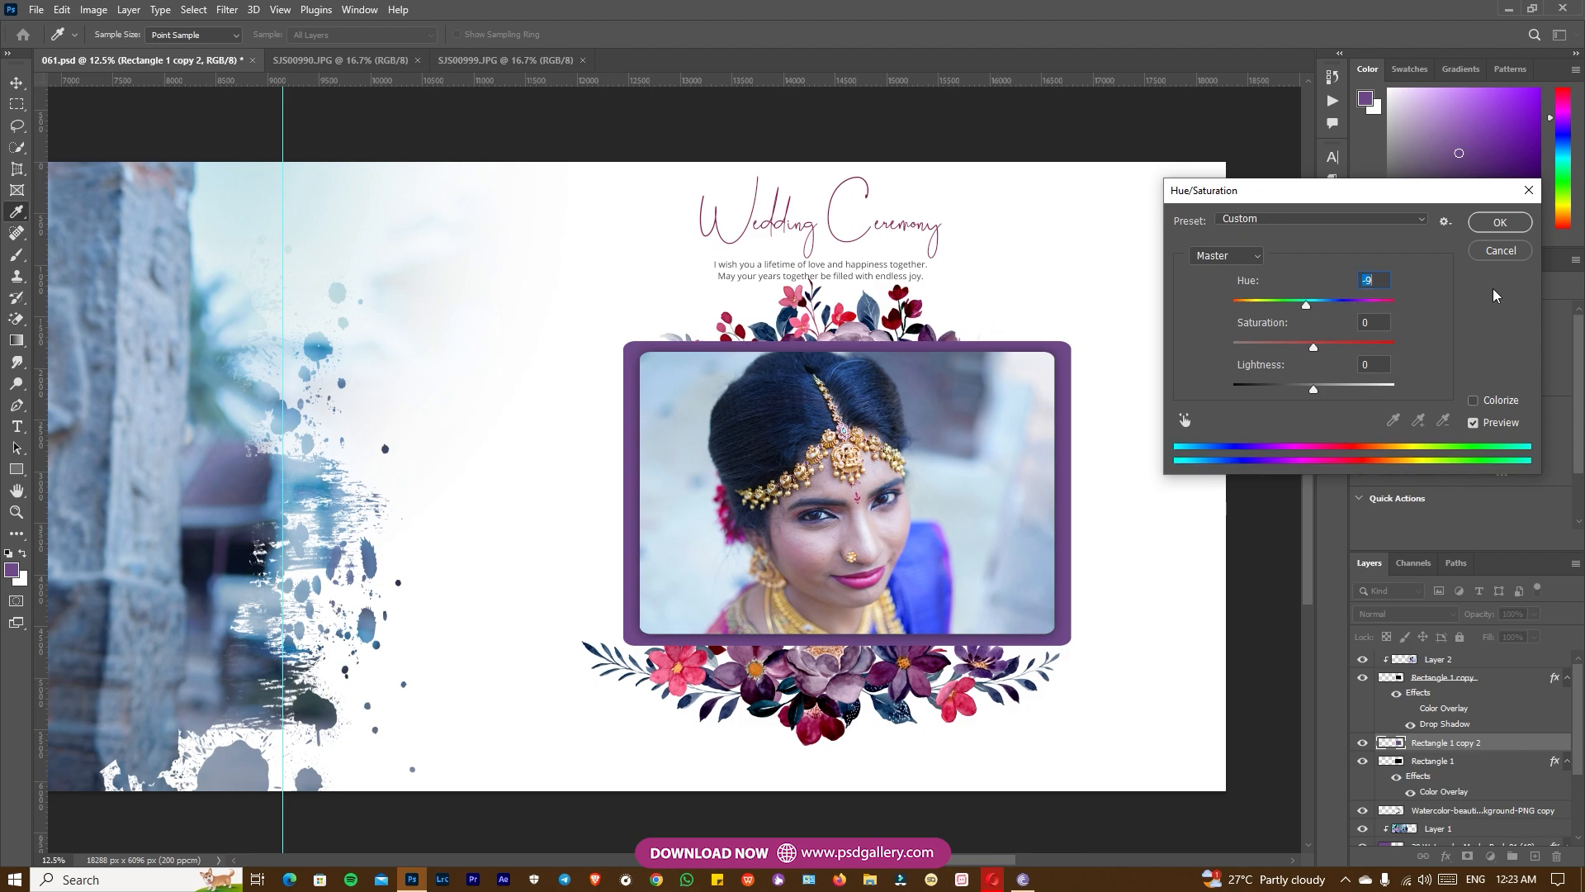
left_click(1499, 251)
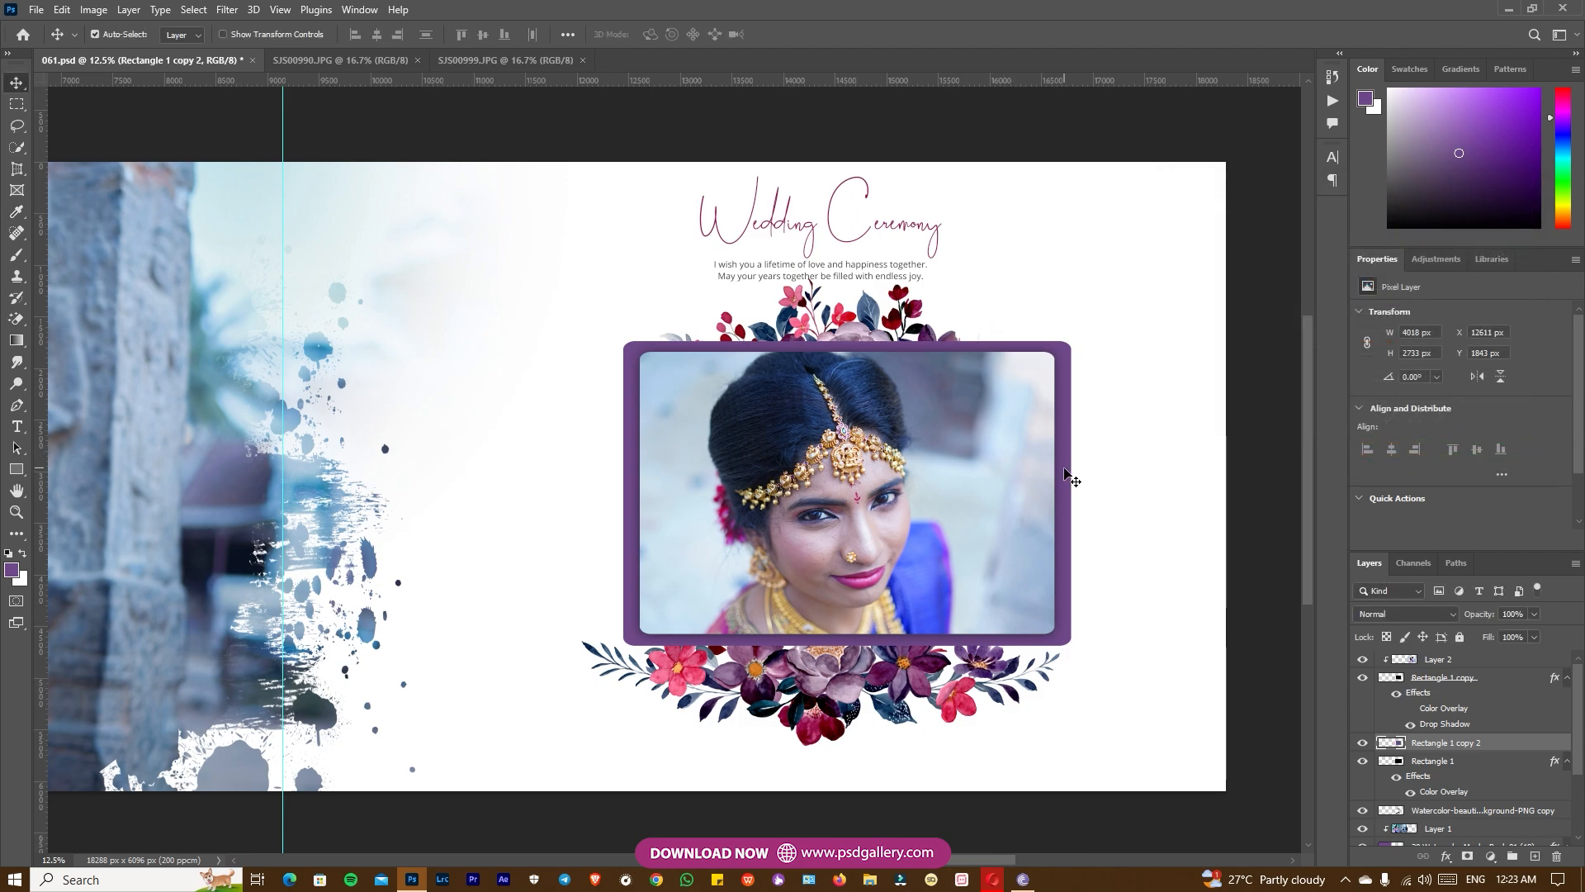
Step: Rasterize the layer style of the outer frame rectangle and shift its hue to -30 with Hue/Saturation
left_click(1436, 761)
right_click(1443, 764)
left_click(1394, 326)
key("ctrl+u")
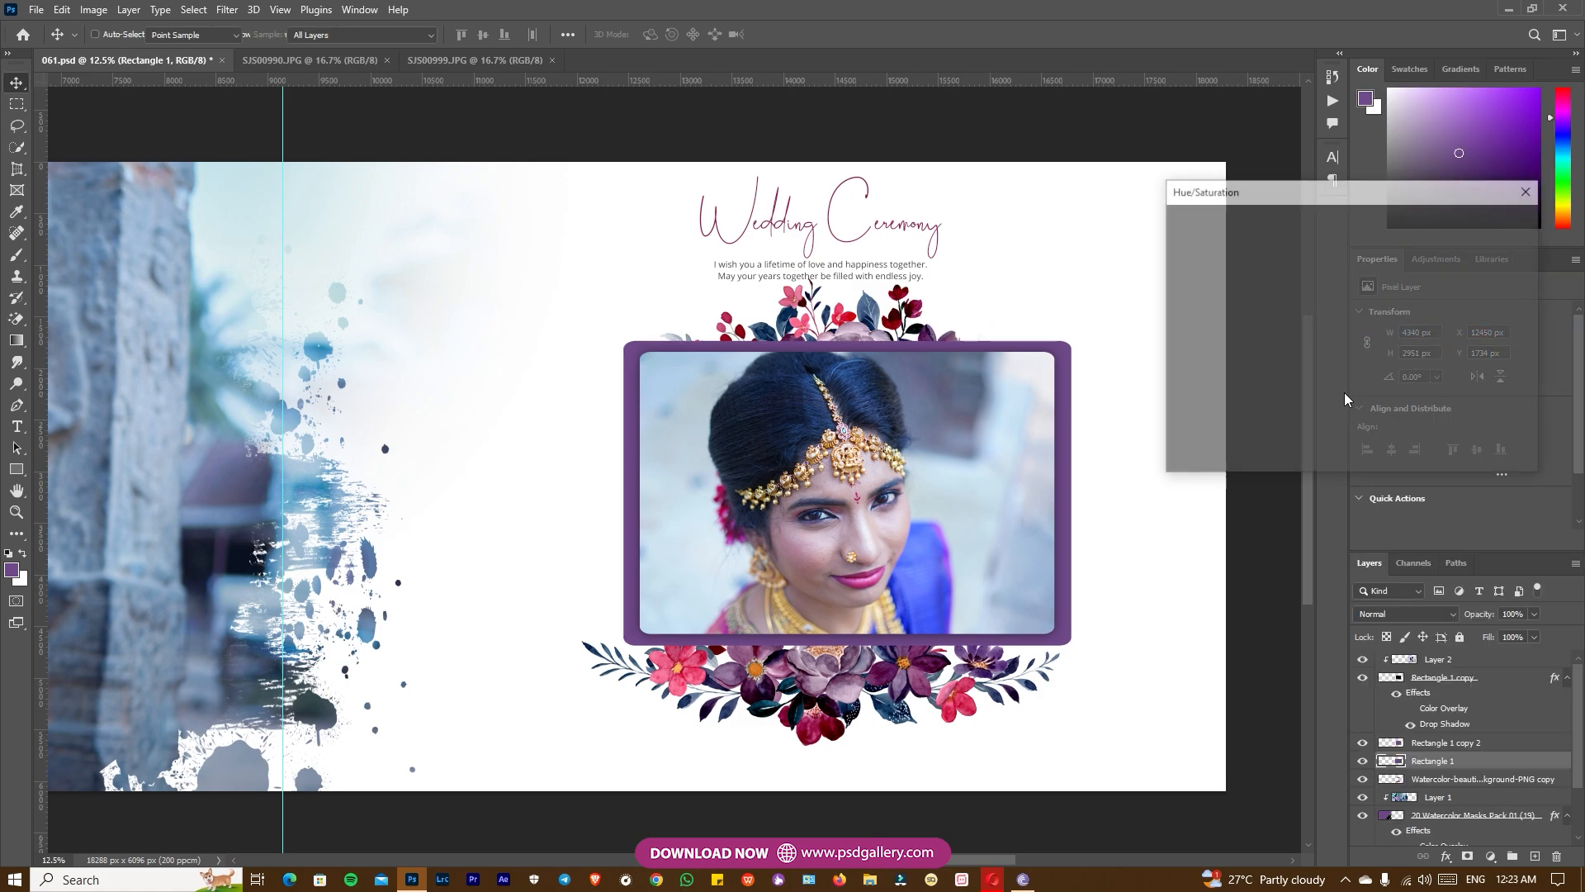
left_click_drag(1307, 307, 1295, 309)
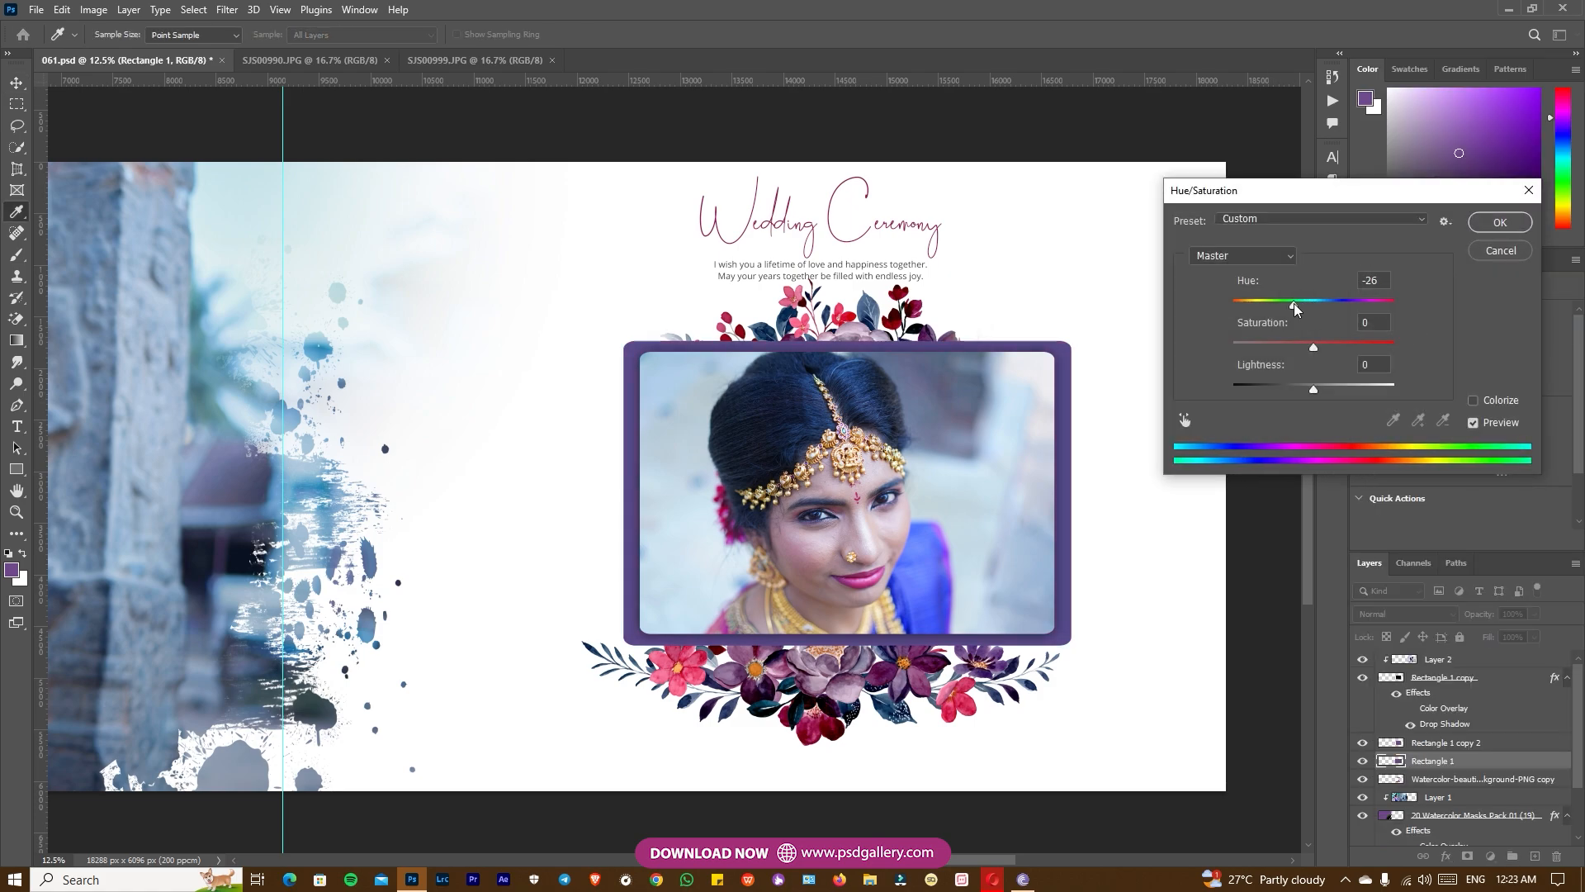
left_click(1515, 220)
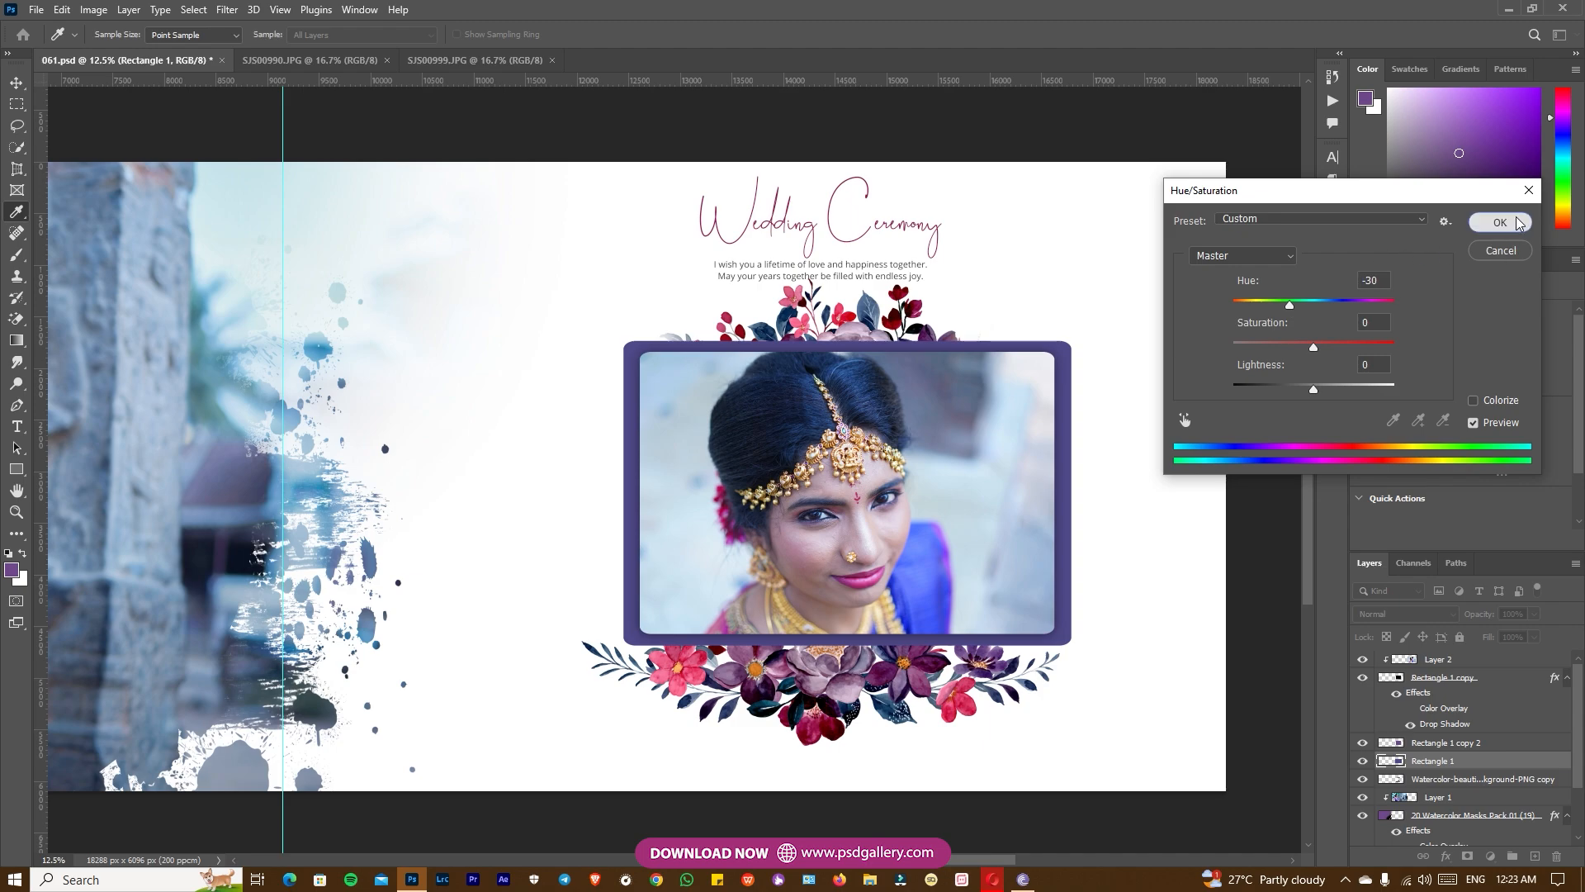
Step: Reposition the clipped portrait slightly right and up within the frame and keep its layer selected
right_click(885, 509)
left_click(913, 519)
right_click(856, 503)
left_click(886, 513)
left_click_drag(887, 515, 900, 485)
right_click(885, 487)
left_click(898, 495)
right_click(908, 494)
left_click(936, 502)
Step: Retouch the framed portrait in Camera Raw with Texture -46, Blacks +20, Dehaze +24 and Clarity -10
key("ctrl")
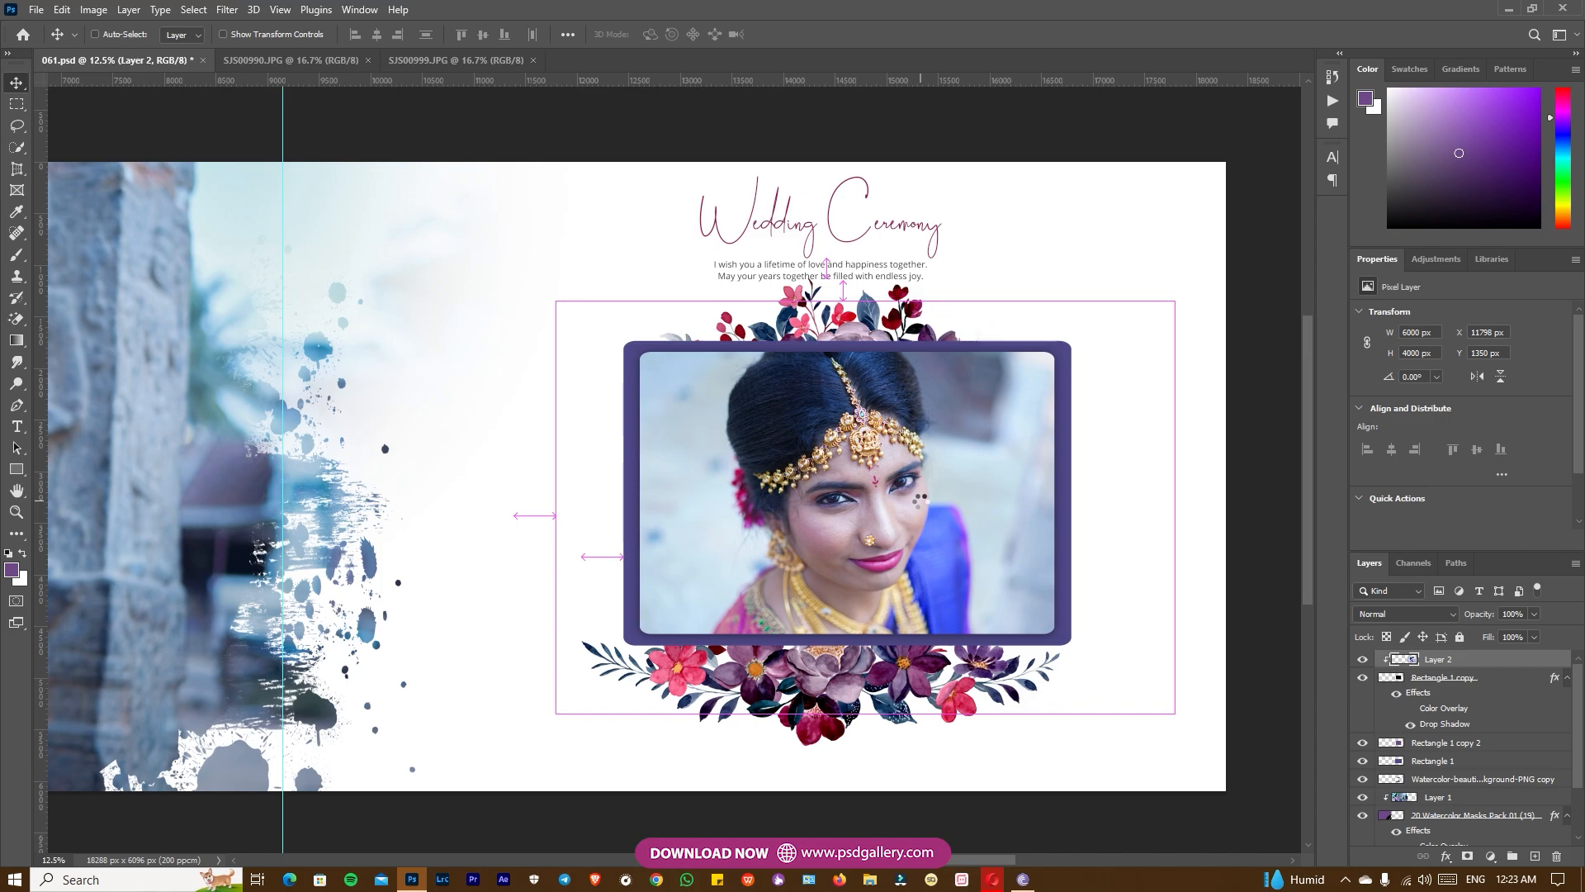
key("ctrl+shift+a")
left_click(1057, 414)
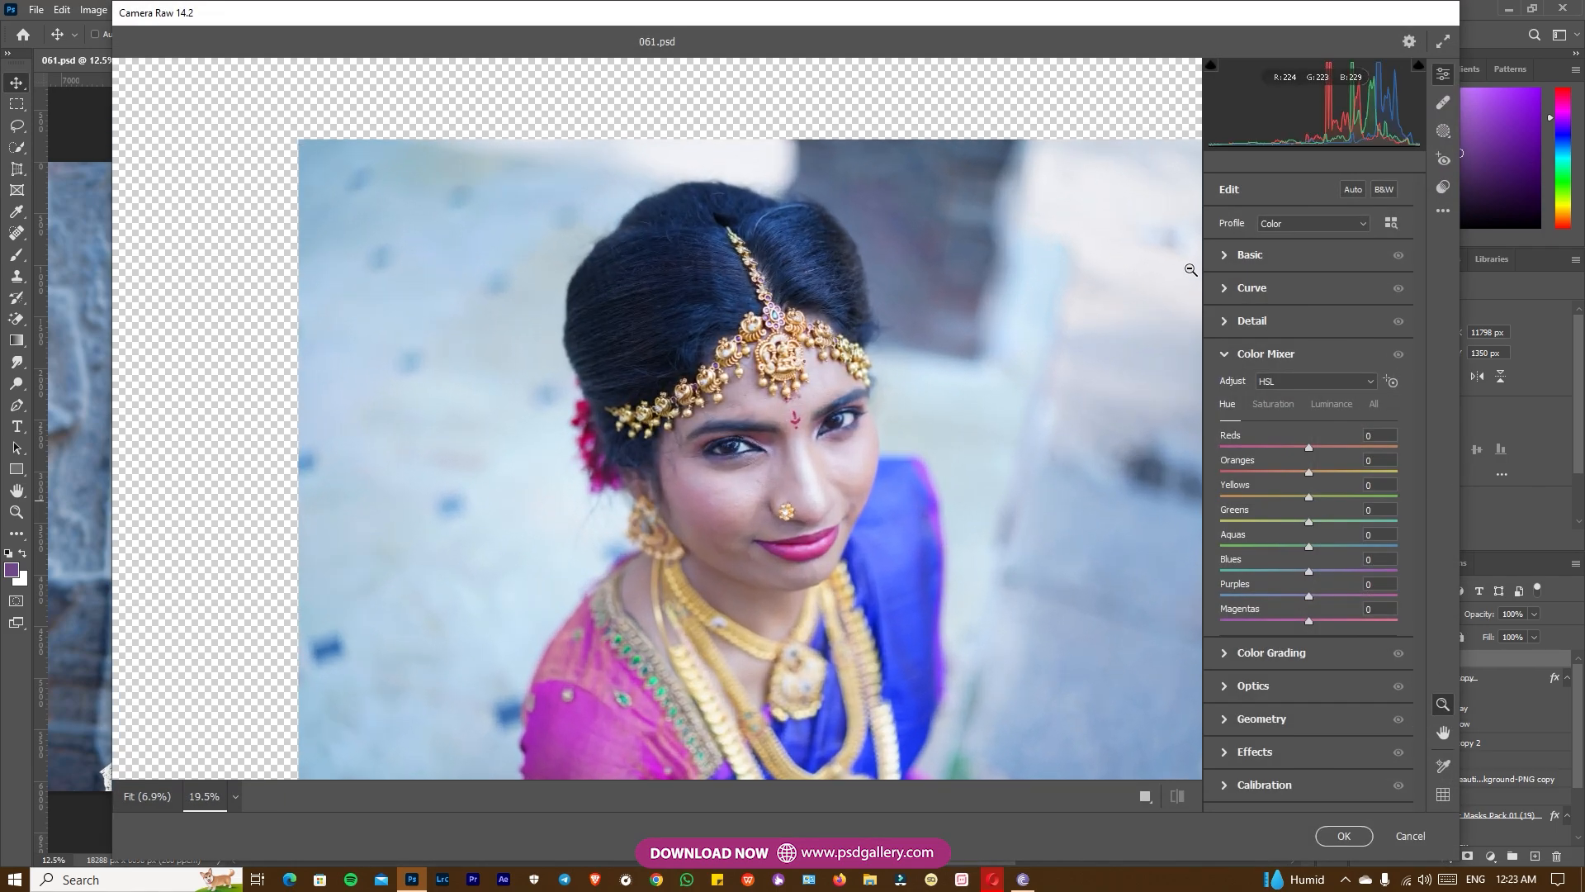
left_click(1229, 255)
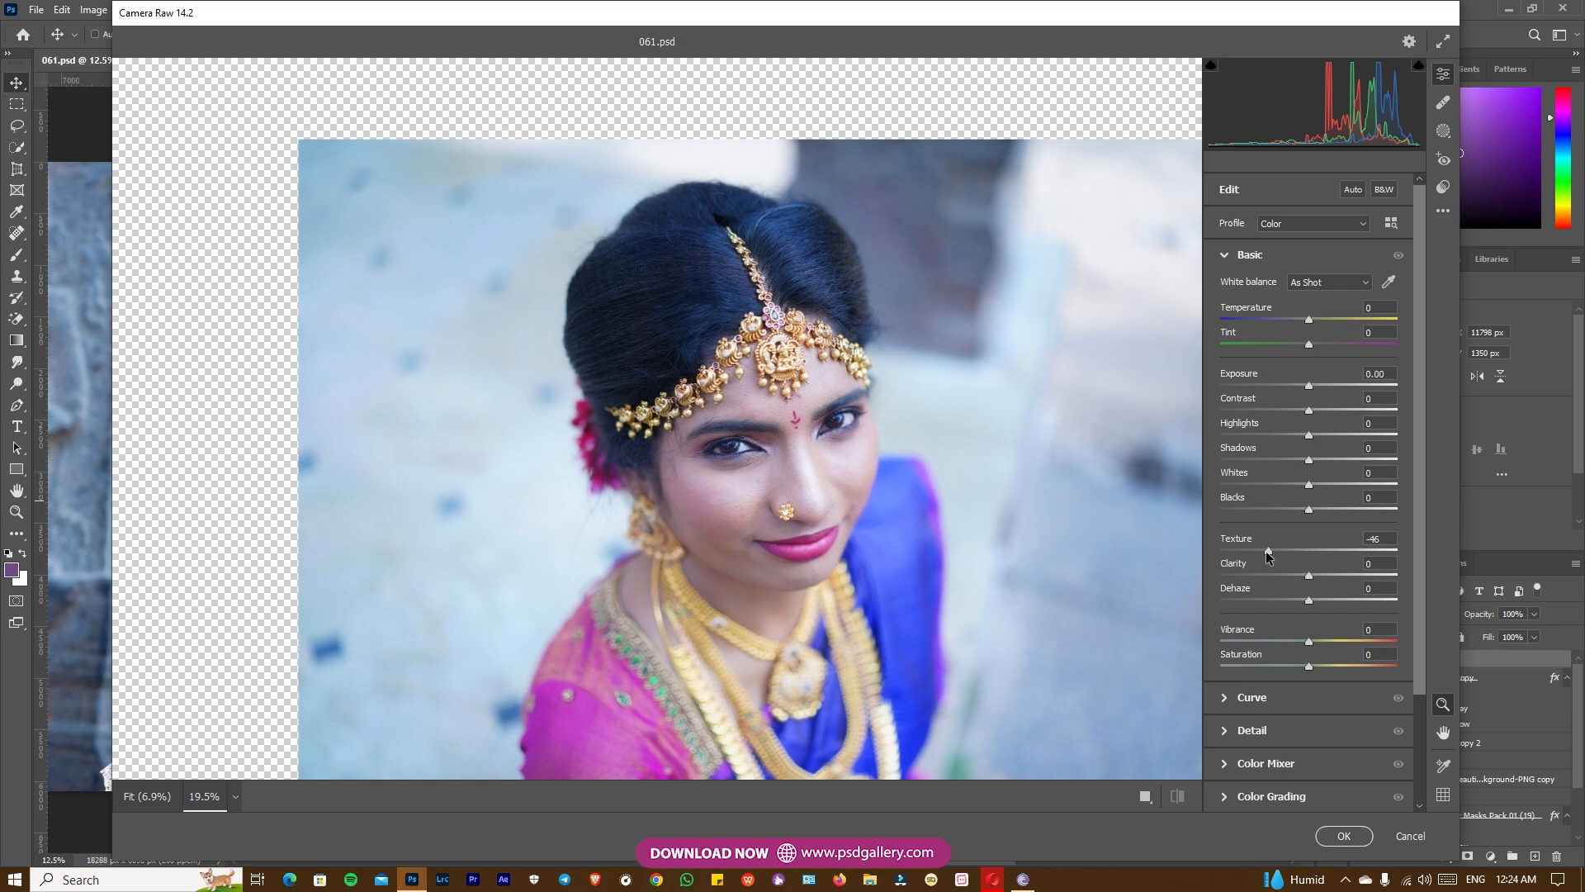
left_click_drag(1325, 510, 1331, 509)
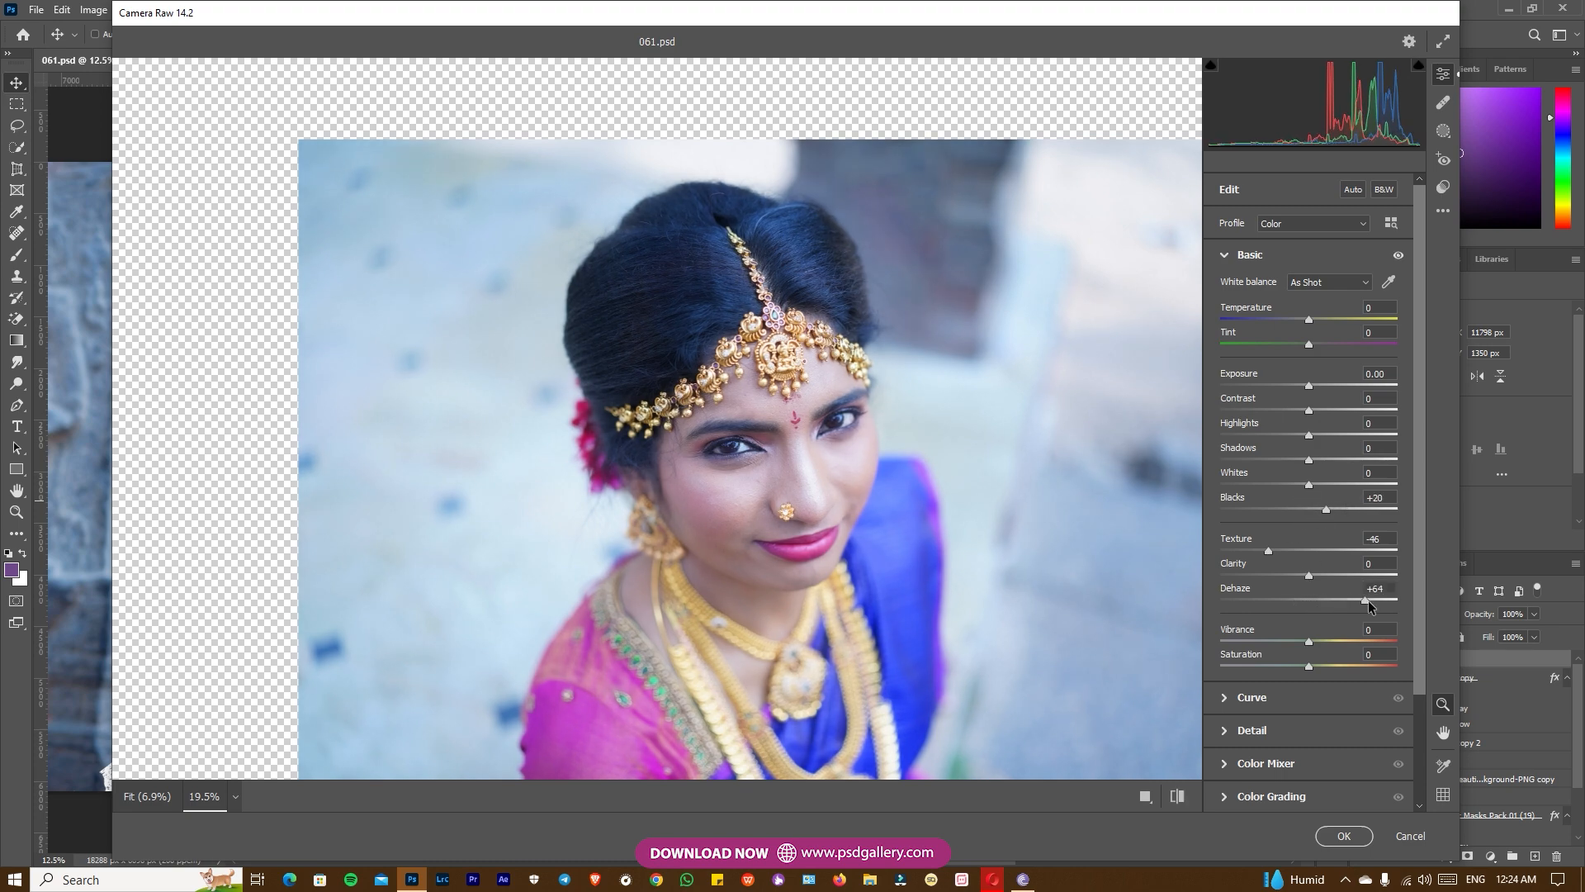
left_click_drag(1367, 600, 1301, 577)
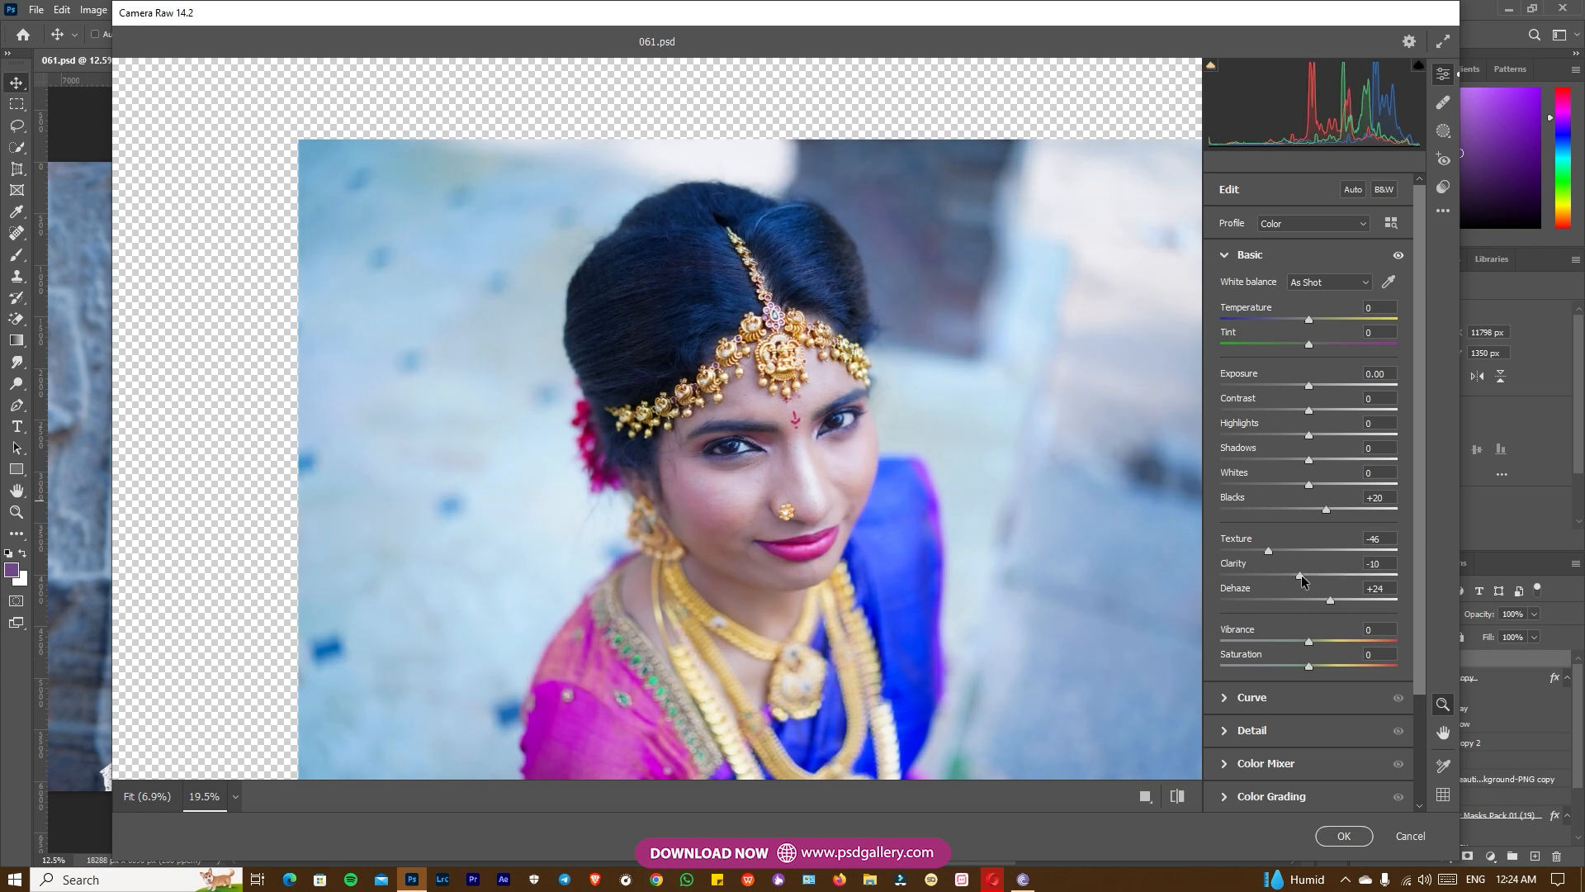
left_click(1344, 836)
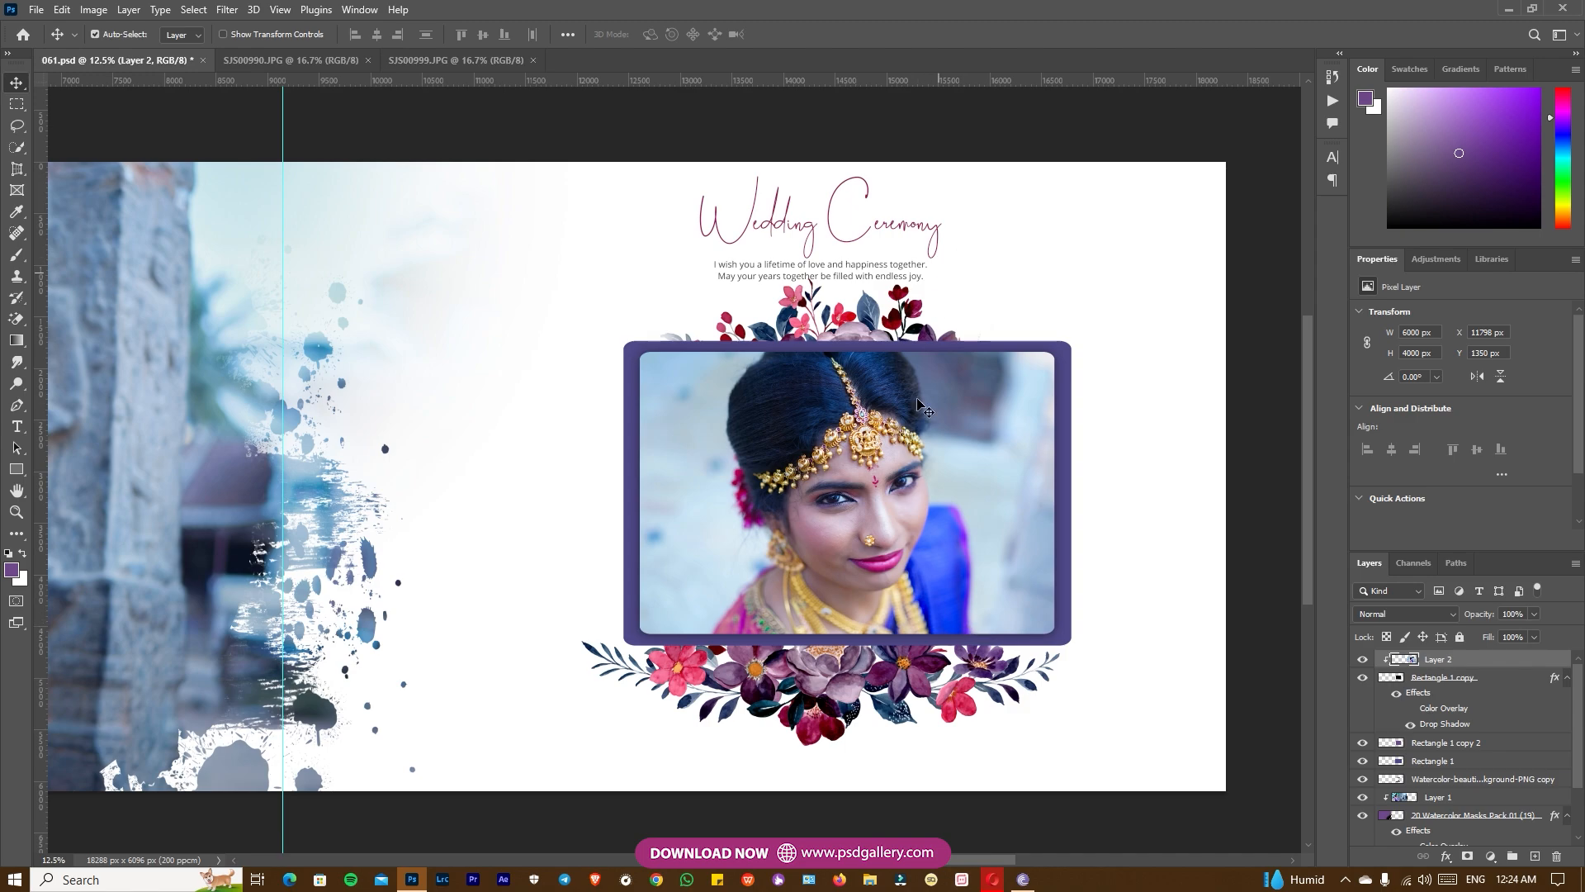
Step: Lighten the bride's face and neck in the framed portrait using the Dodge tool on midtones at 28% exposure
key("o")
mouse_move(802, 560)
left_mouse_down()
mouse_move(902, 442)
mouse_move(810, 590)
mouse_move(788, 589)
mouse_move(952, 576)
left_mouse_up()
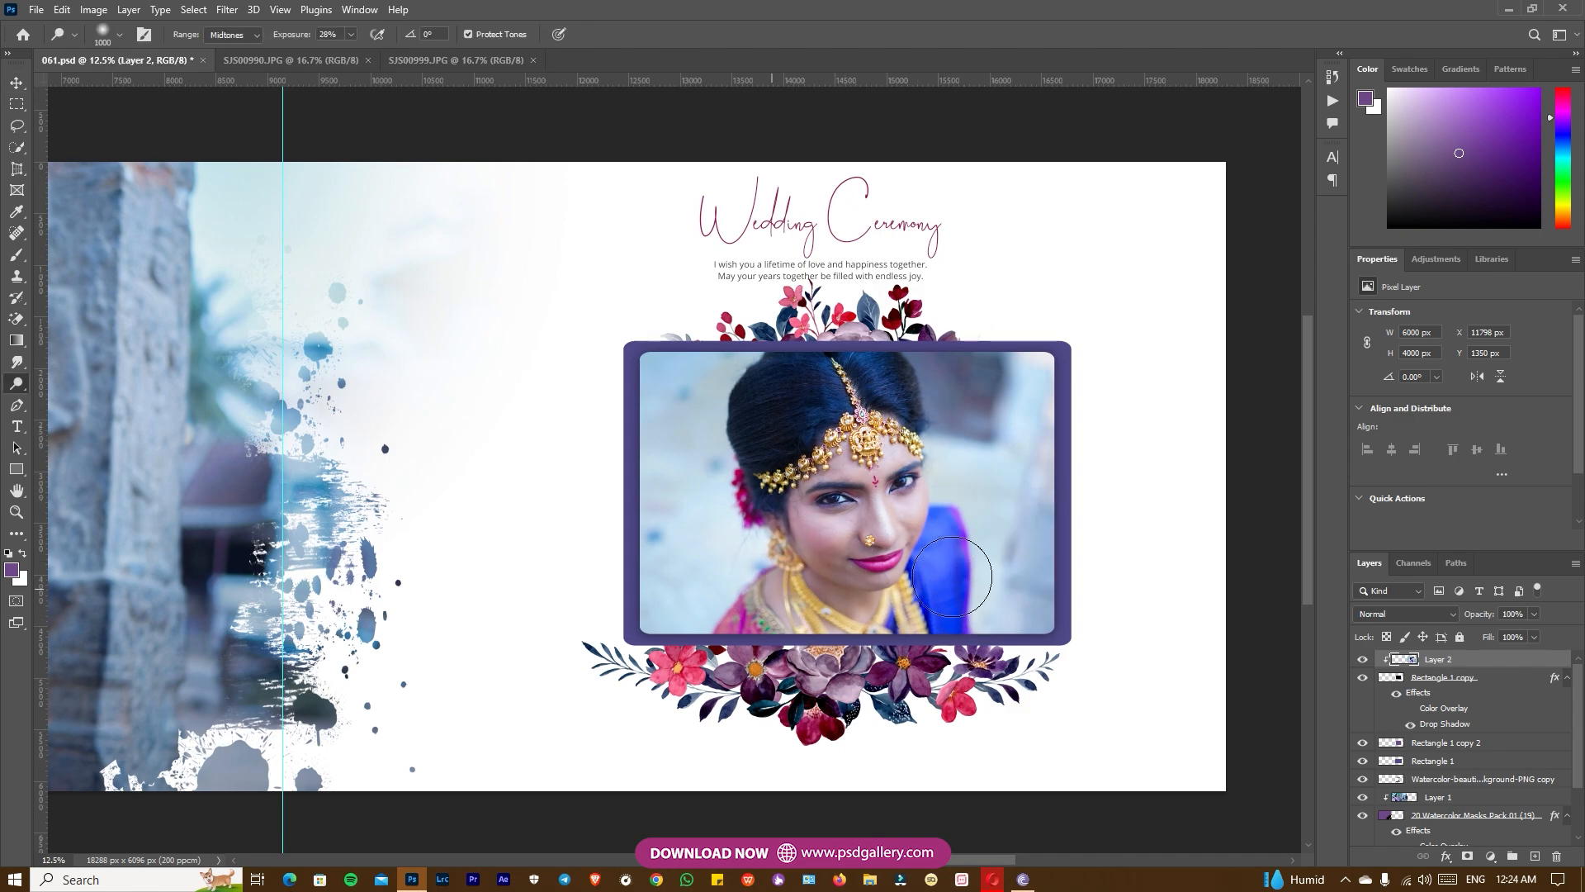
scroll(1023, 557, "right", 2)
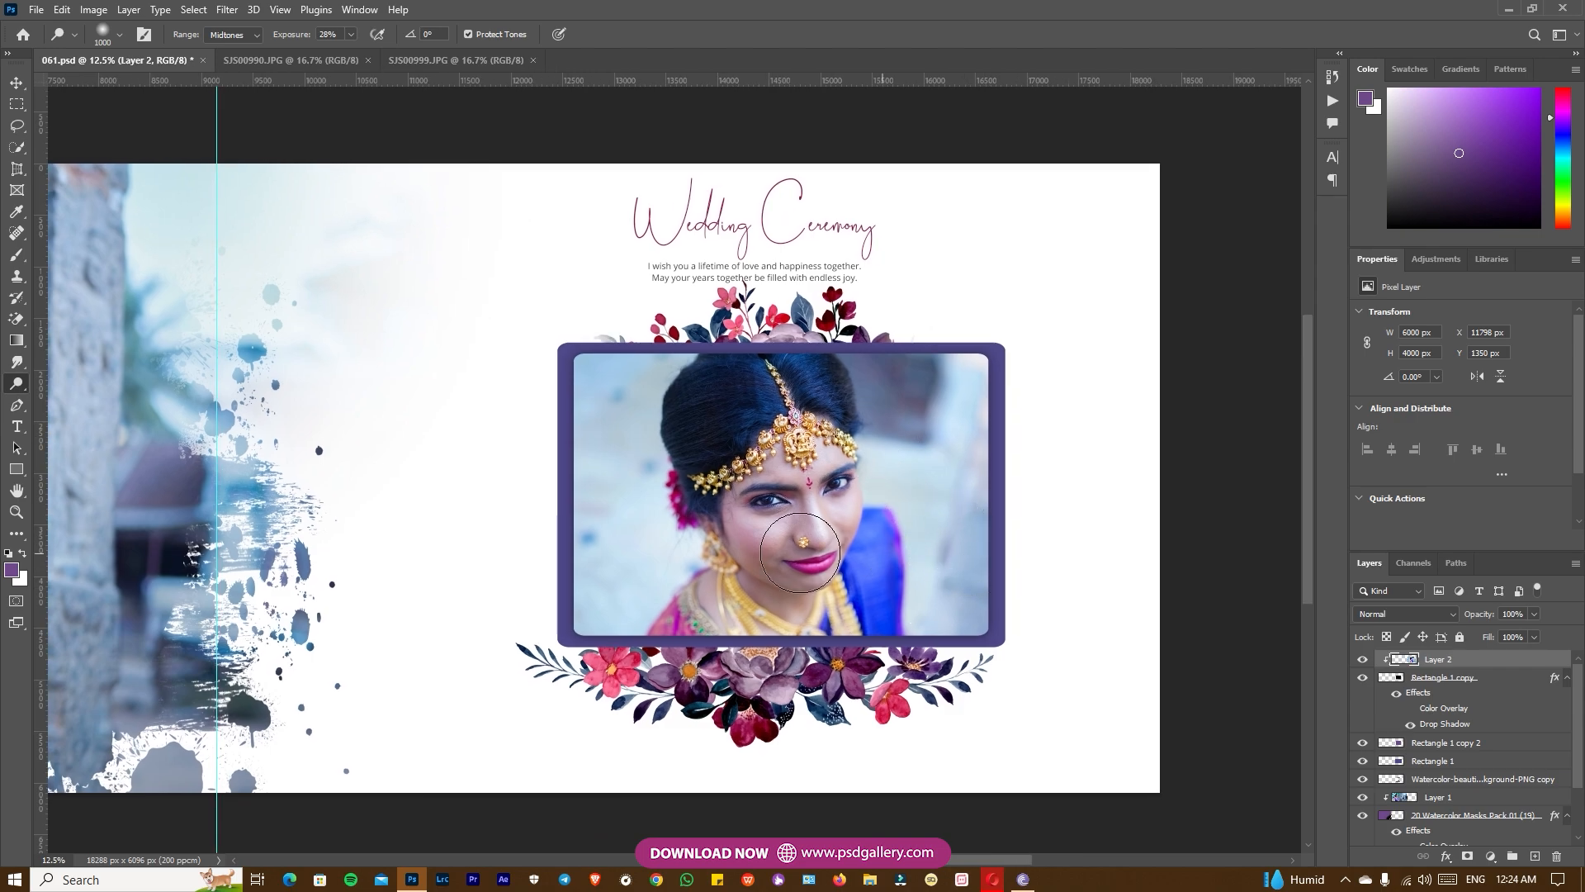
Step: Reduce the two-line wish text under the Wedding Ceremony title to 9 pt
key("v")
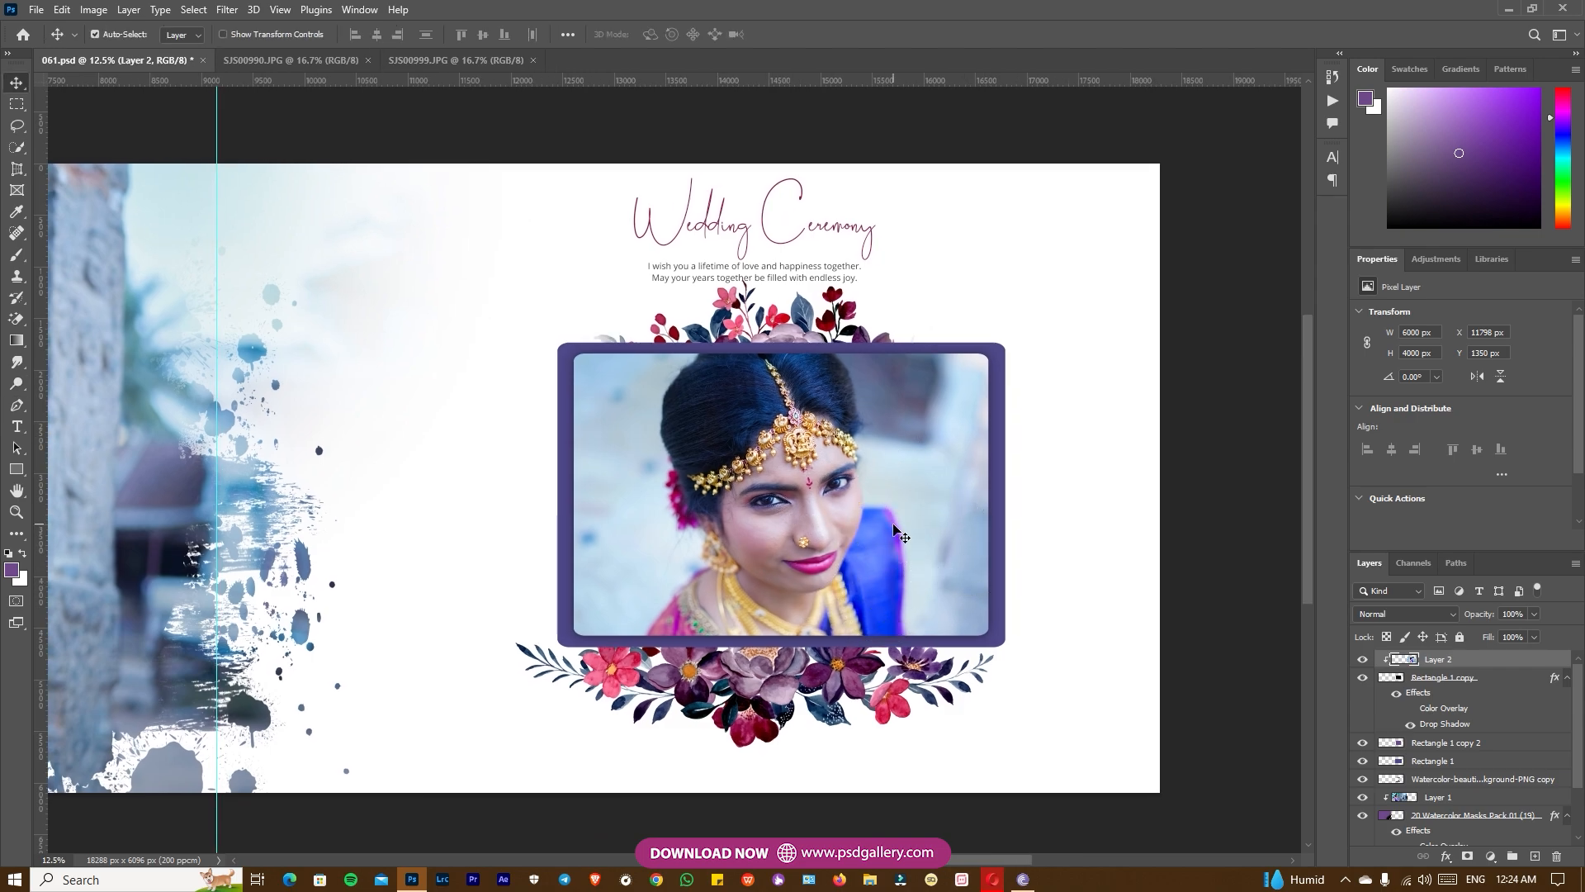
scroll(900, 533, "up", 5)
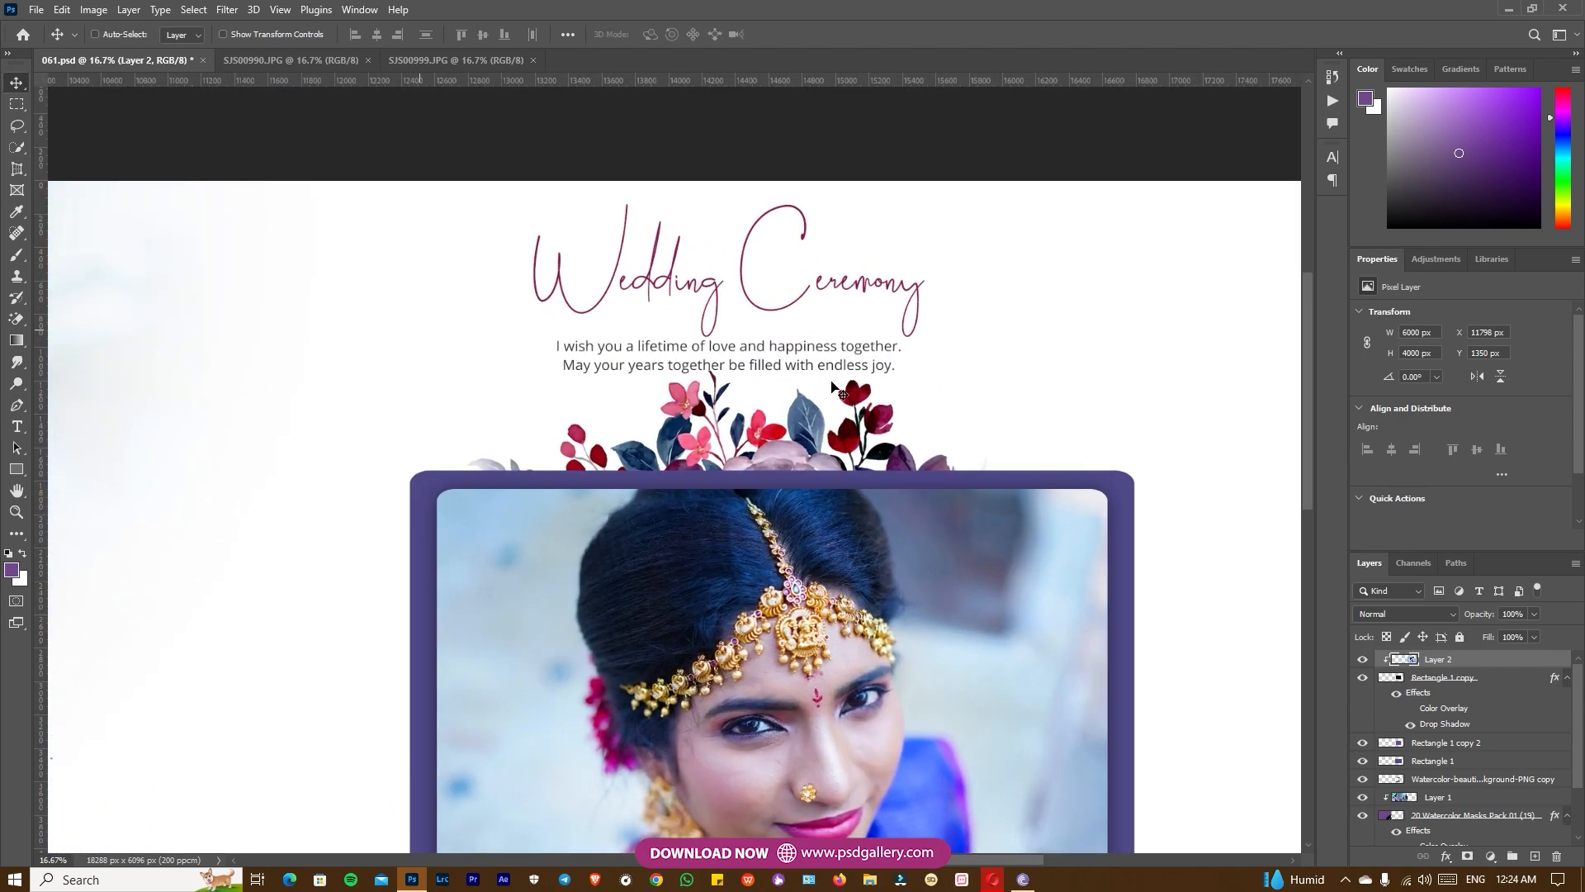
double_click(760, 330)
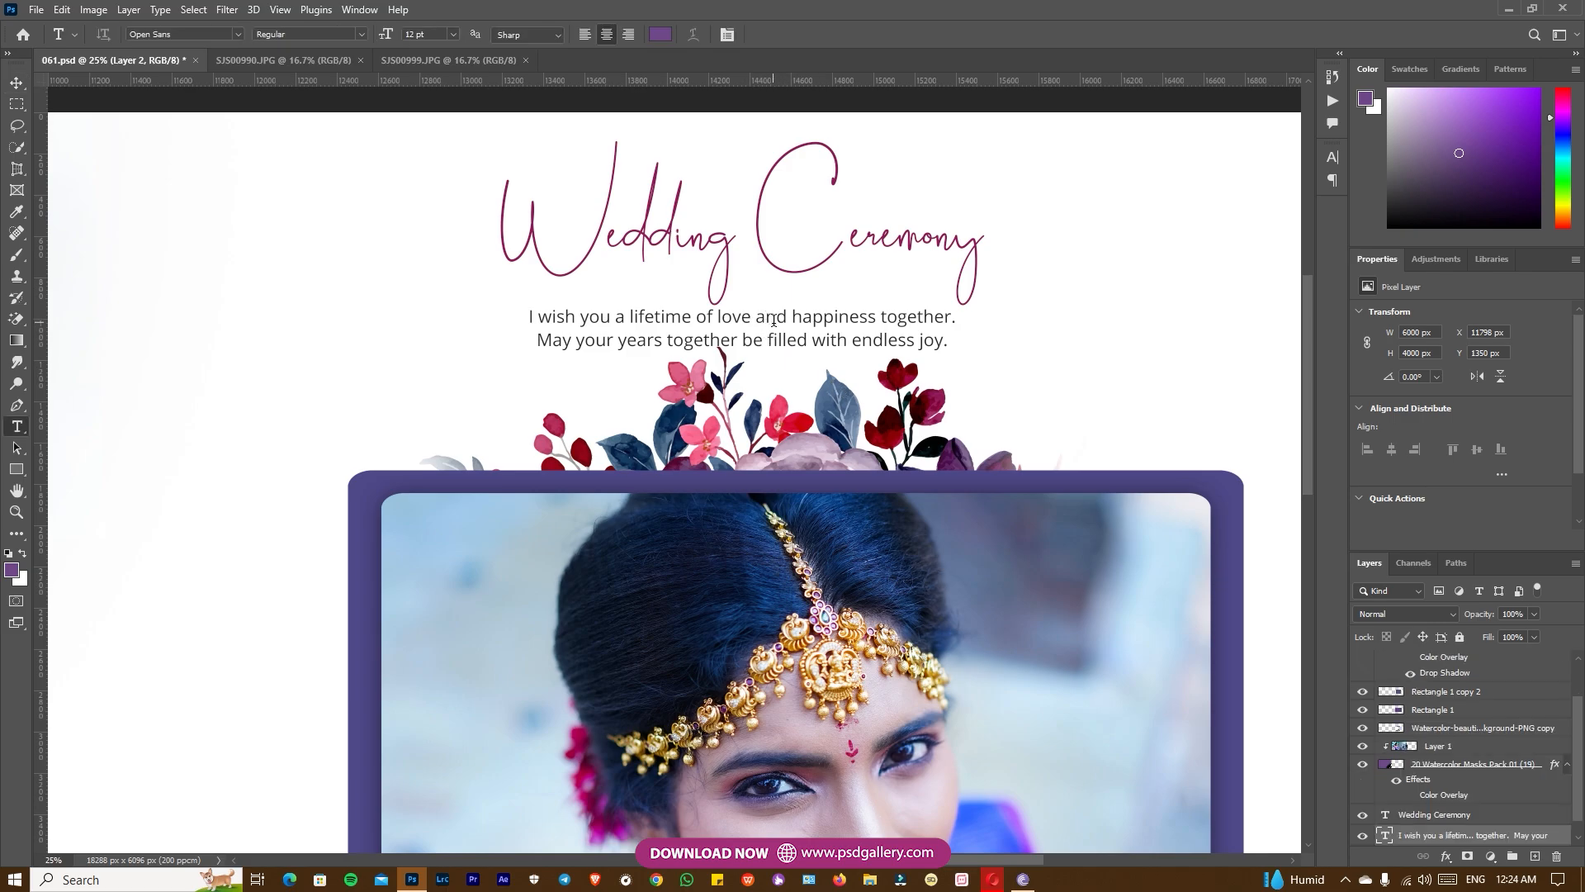
left_click(359, 9)
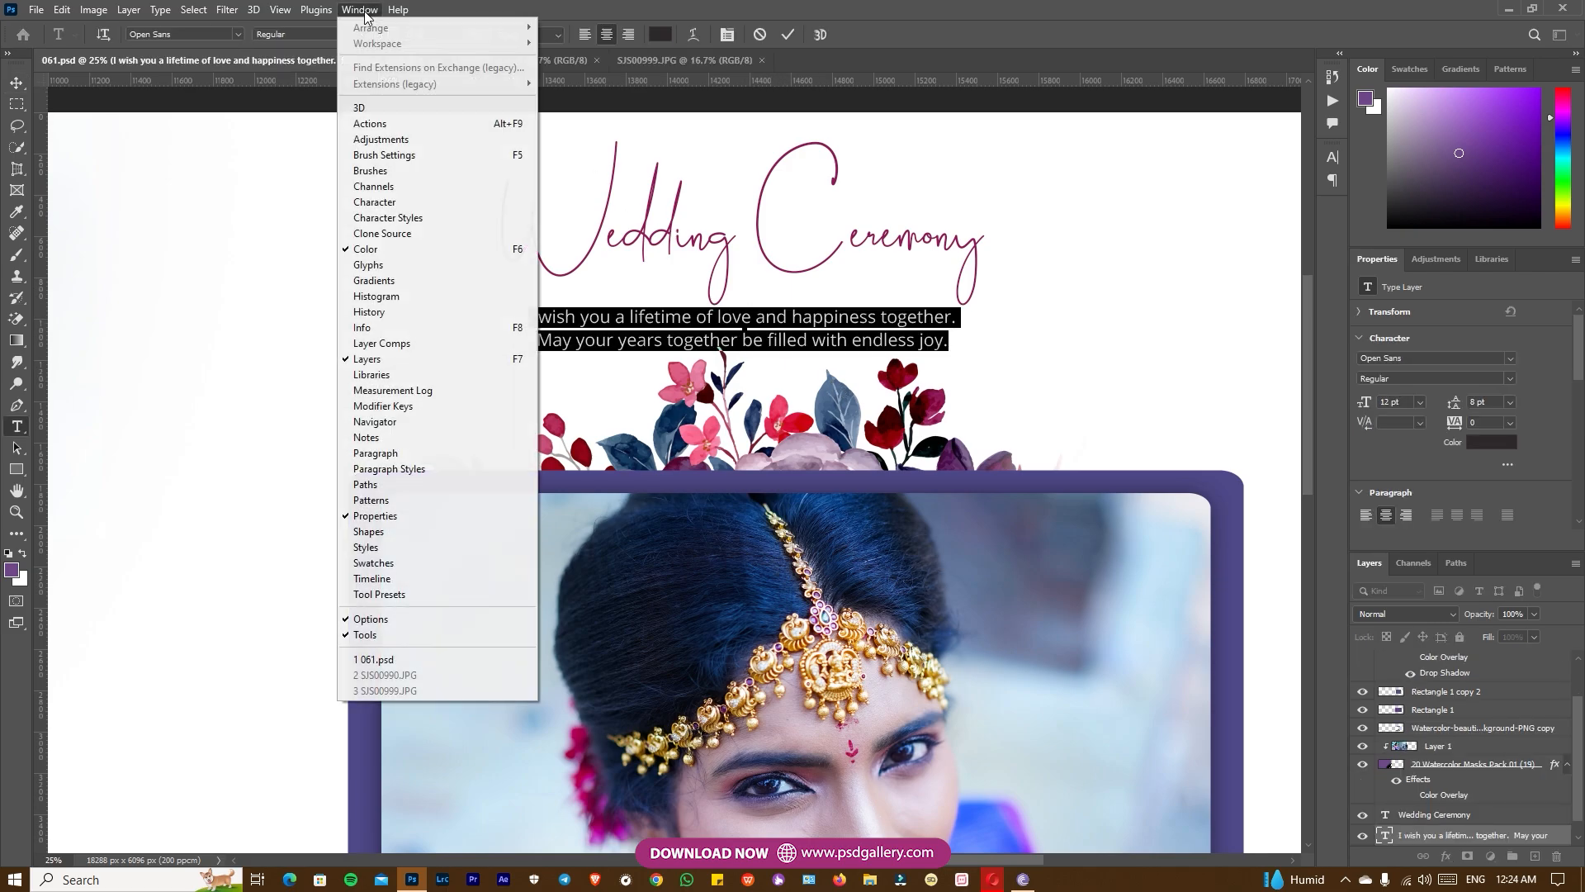
left_click(388, 202)
left_click_drag(1148, 200, 1147, 200)
left_click(788, 35)
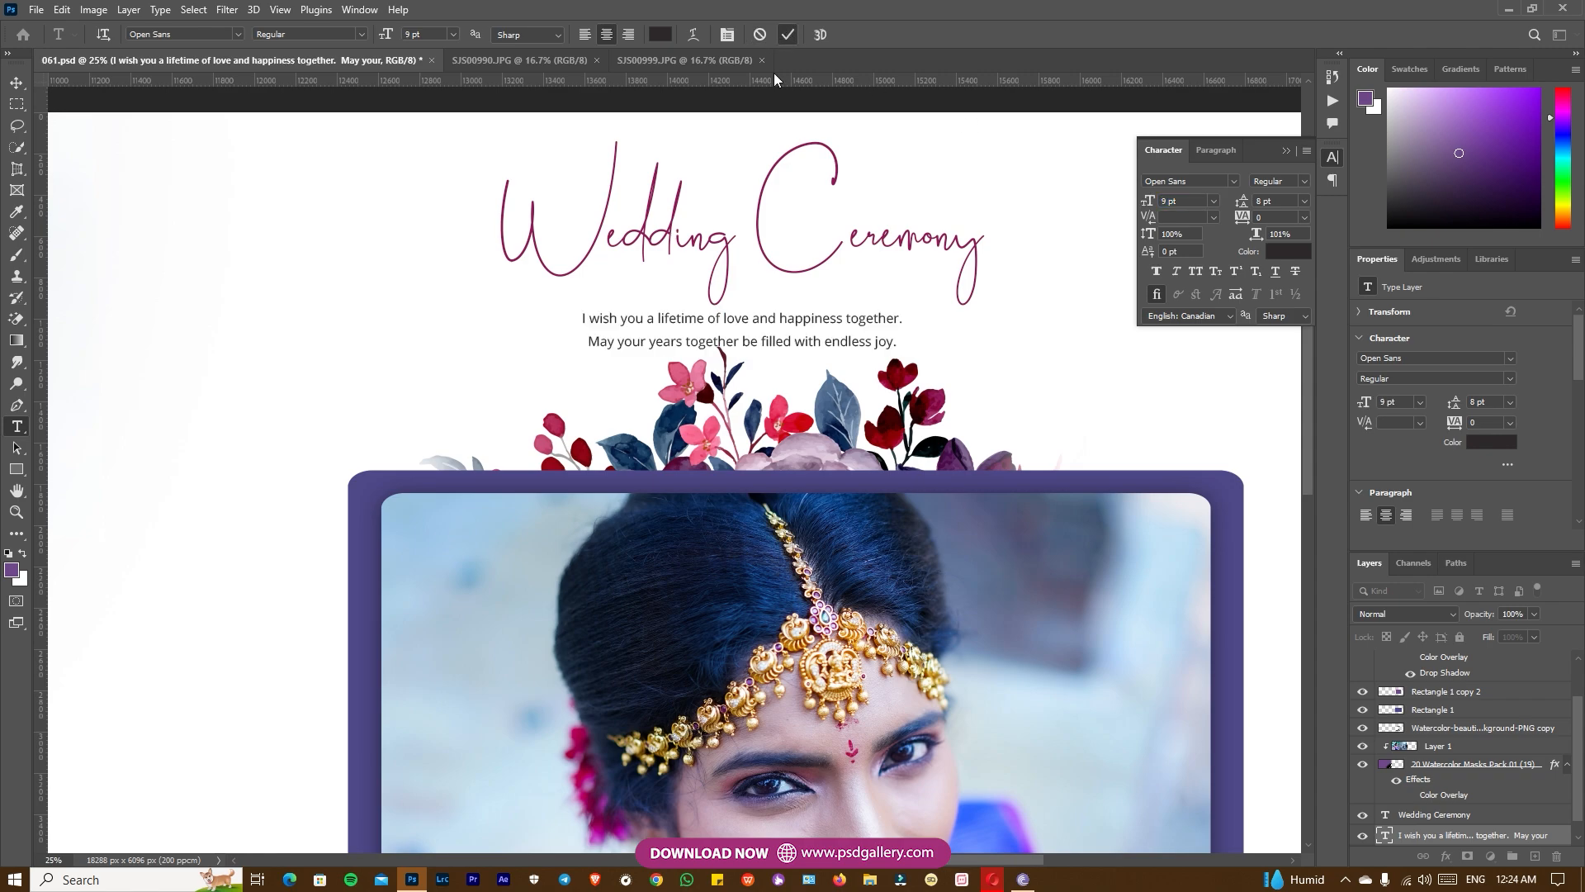
Step: Set the Wedding Ceremony title's font size to 21 pt
left_click(743, 240)
key("ctrl+a")
left_click_drag(388, 34, 383, 34)
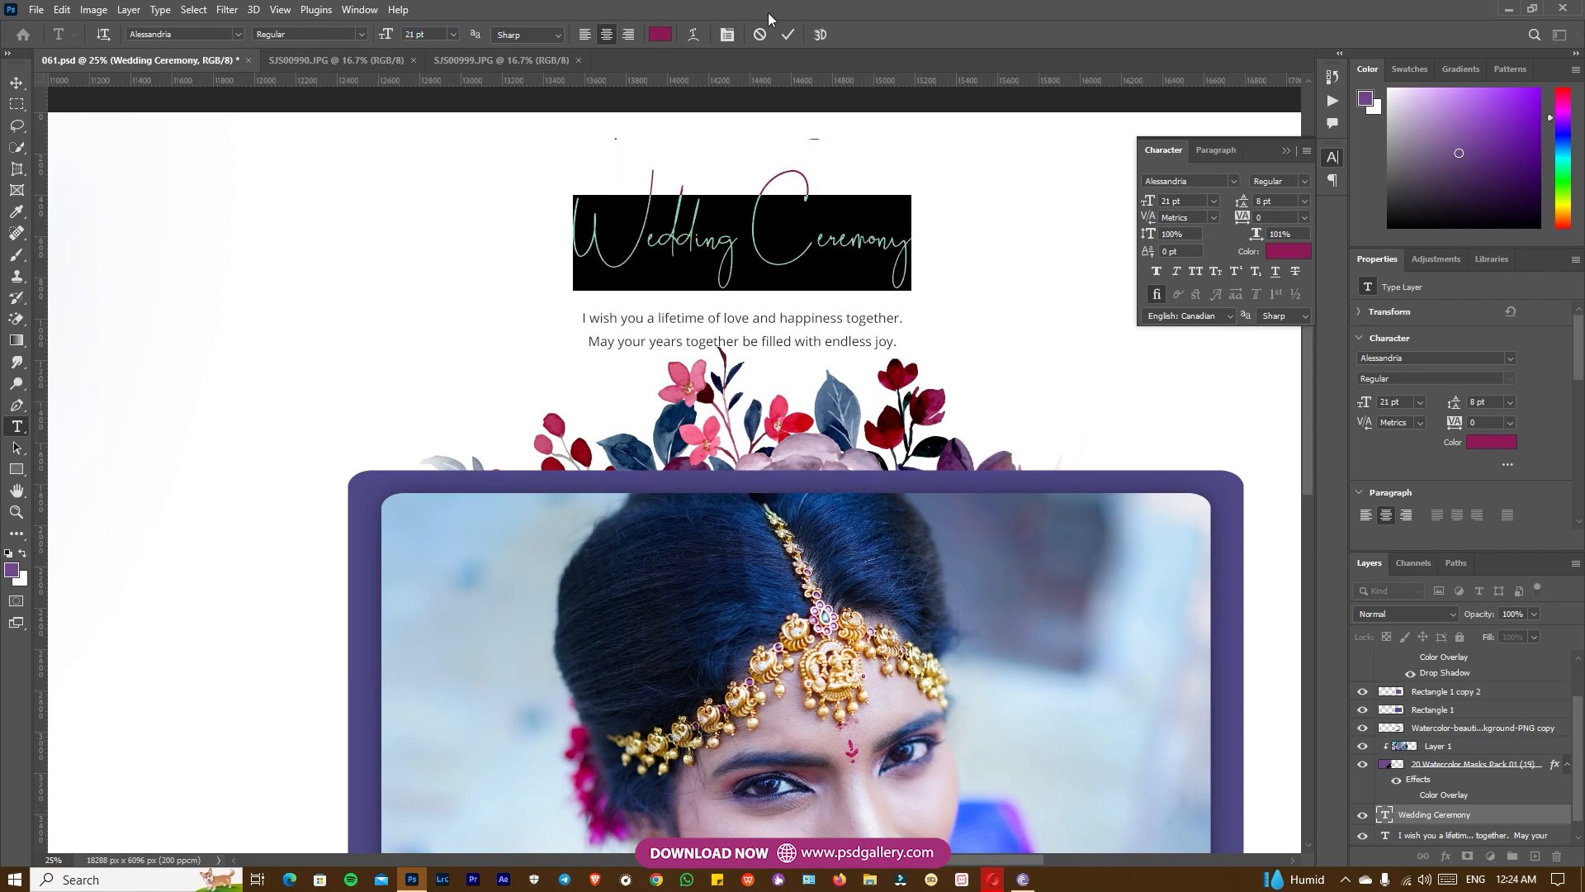
left_click(788, 34)
Step: Move the title slightly up and right, and bring the wish text up directly beneath it
key("v")
left_click_drag(852, 198, 881, 185)
right_click(806, 321)
left_click(812, 331)
left_click_drag(809, 331, 842, 292)
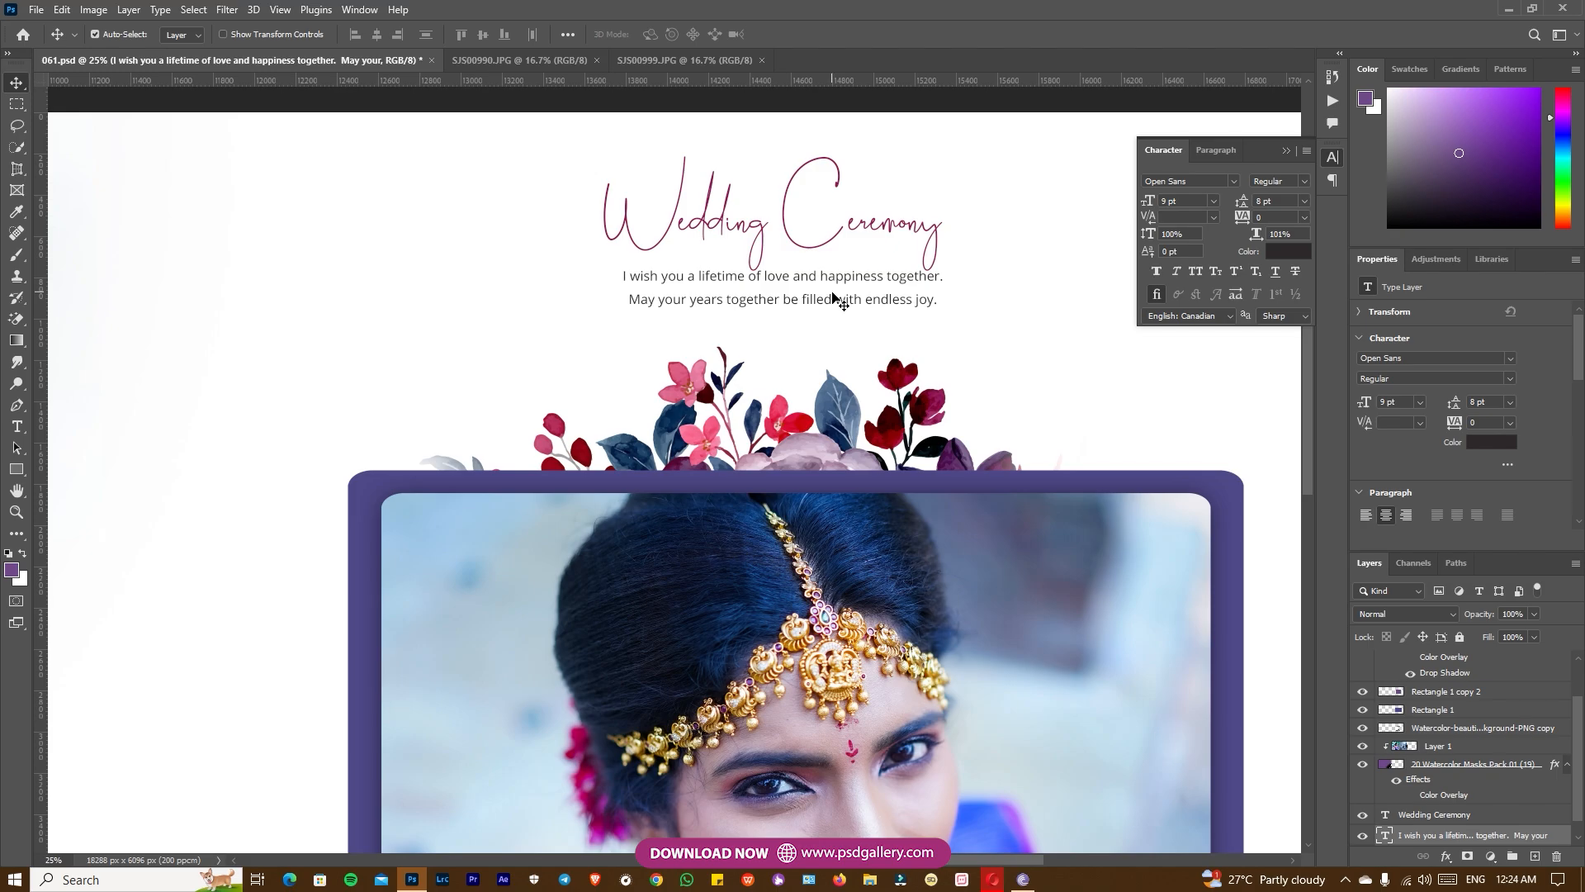
Step: Change the font of the Wedding Ceremony title to Analogist
double_click(753, 240)
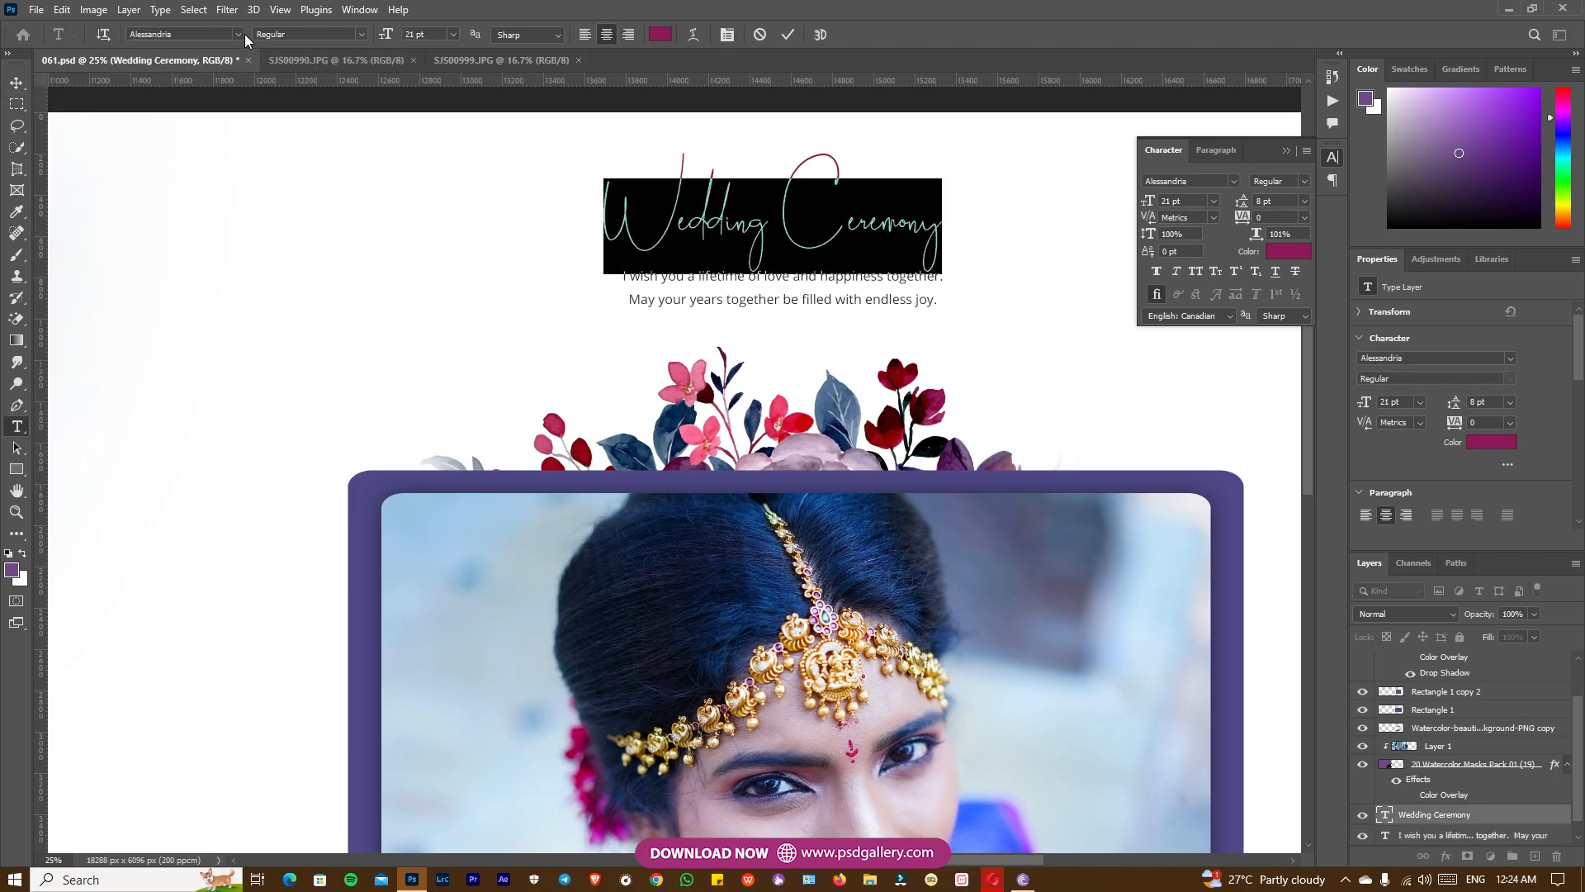
left_click(245, 33)
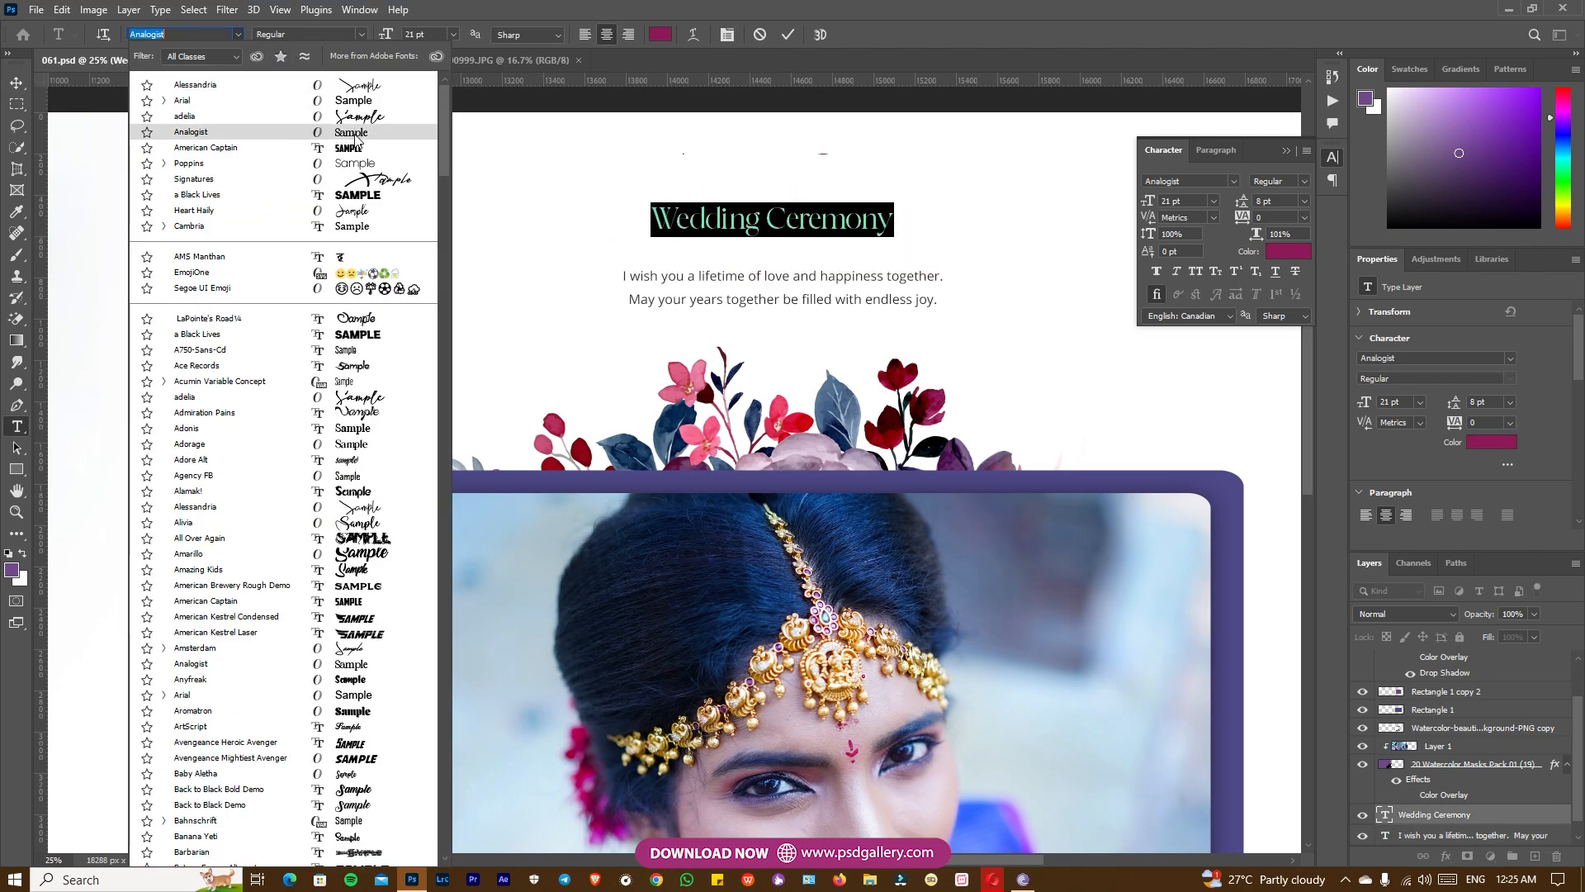
left_click(355, 129)
left_click(788, 34)
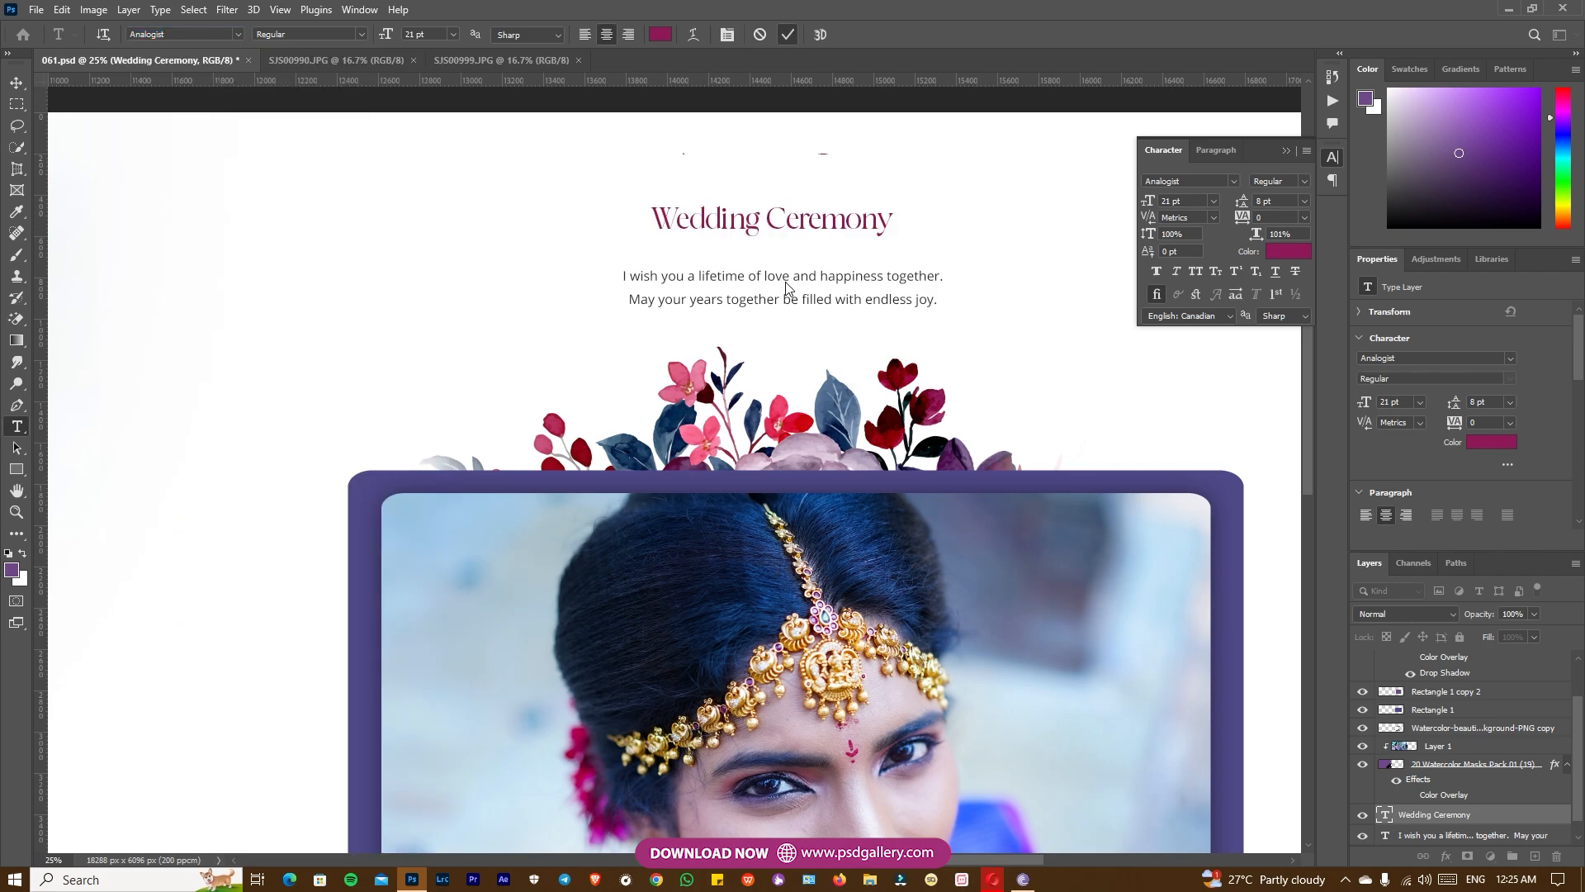
Step: Set the wish text to 6 pt with 5 pt leading and move it up close under the title
triple_click(782, 277)
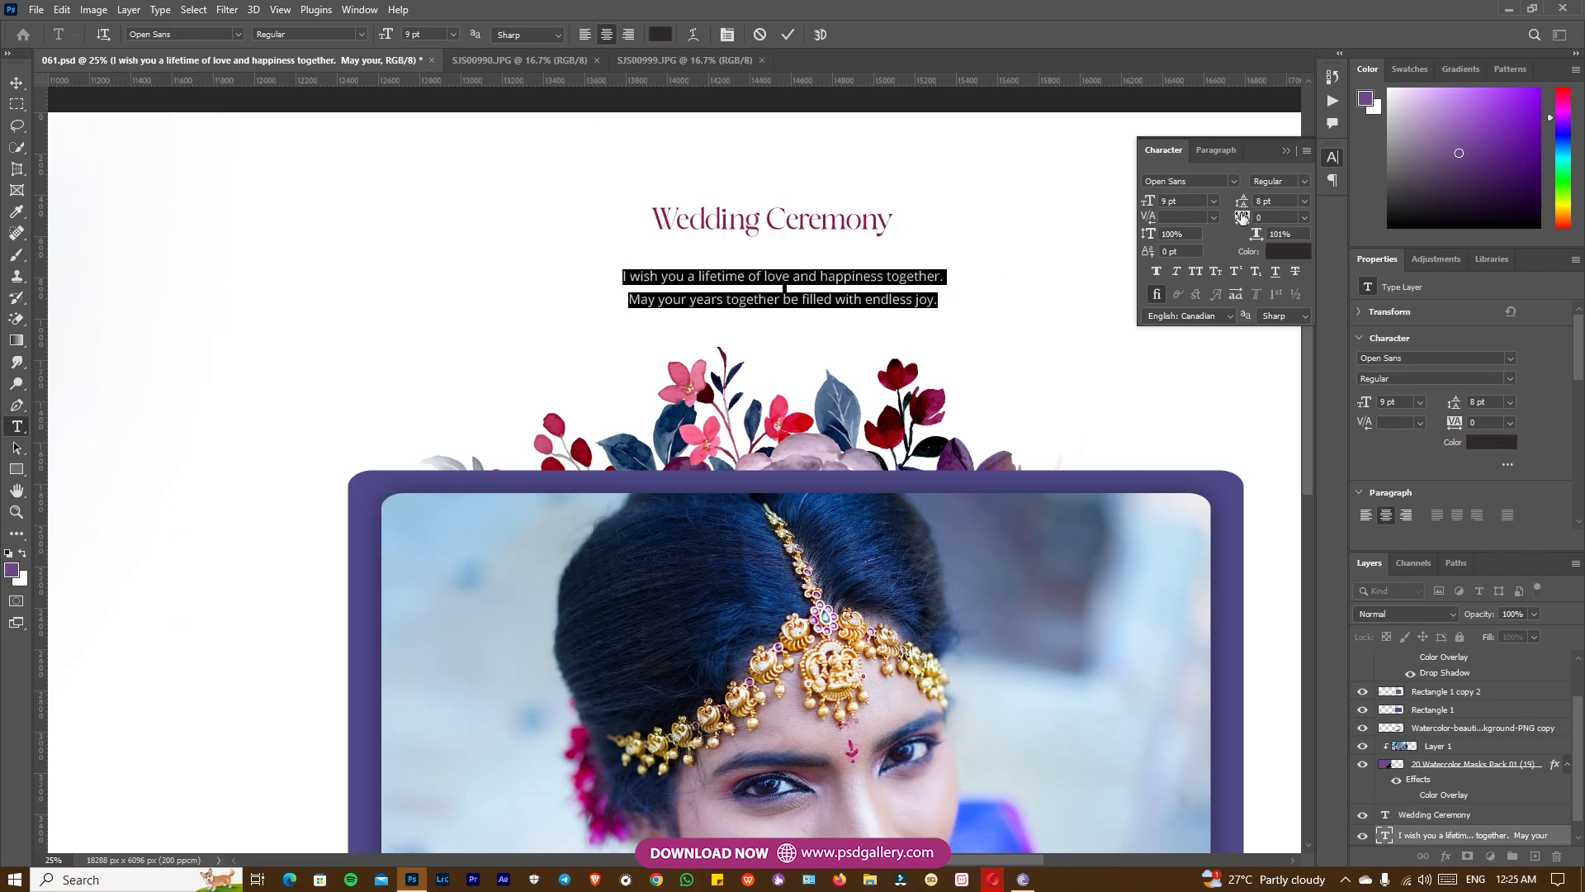
mouse_move(1151, 201)
left_mouse_down()
mouse_move(1240, 205)
mouse_move(1148, 201)
left_mouse_up()
left_click(787, 34)
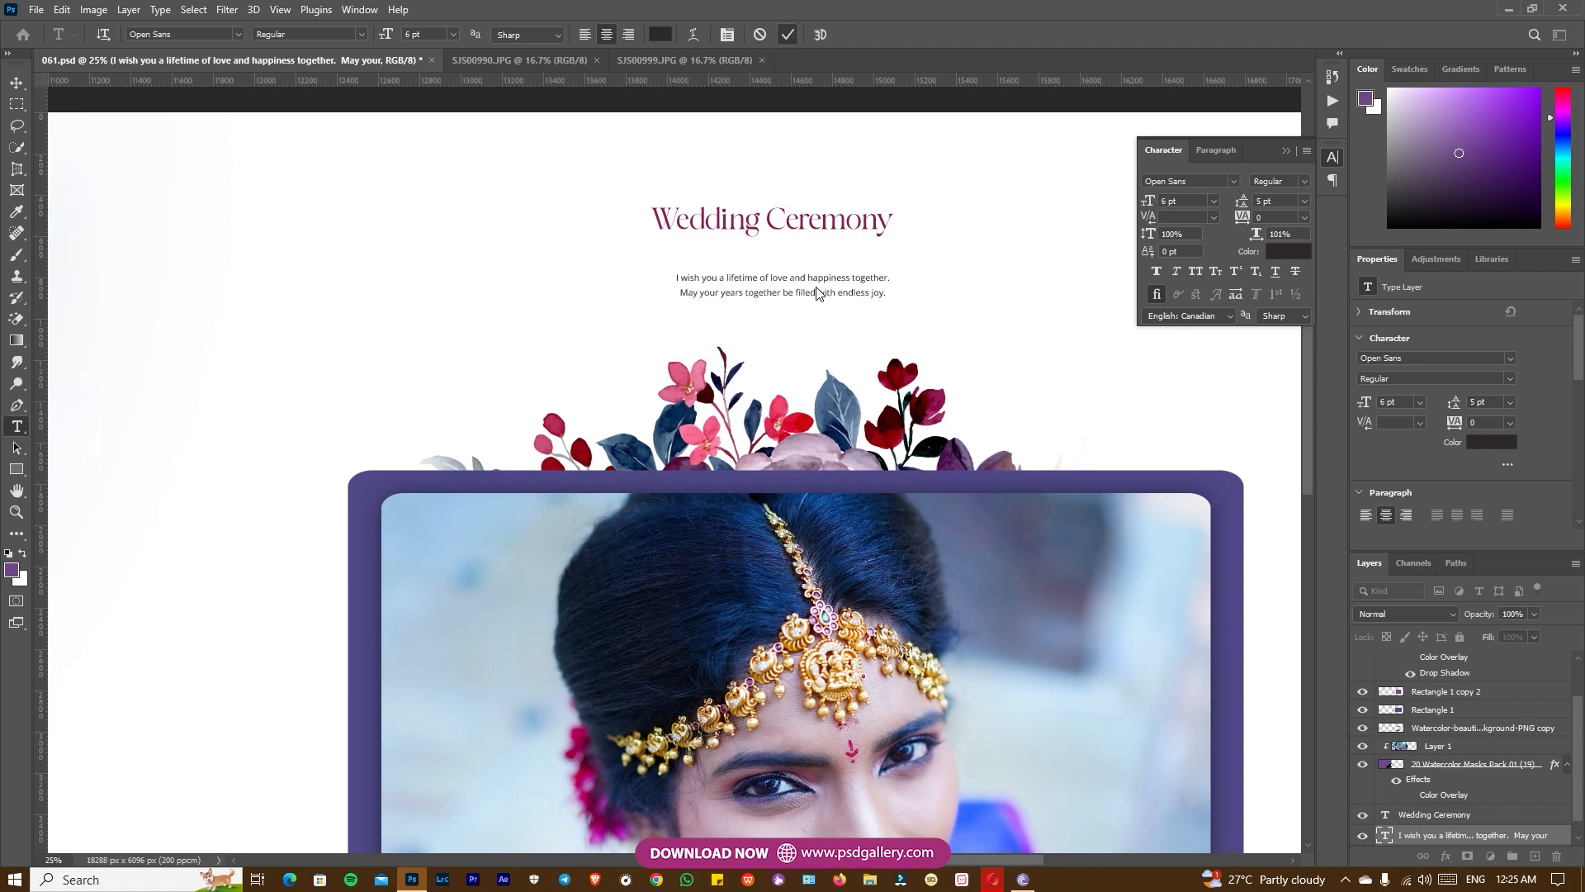
key("v")
left_click_drag(807, 283, 786, 254)
Step: Add a text layer with the bride's first name below the wish text and set it to 23 pt
key("ctrl")
key("t")
left_click(729, 317)
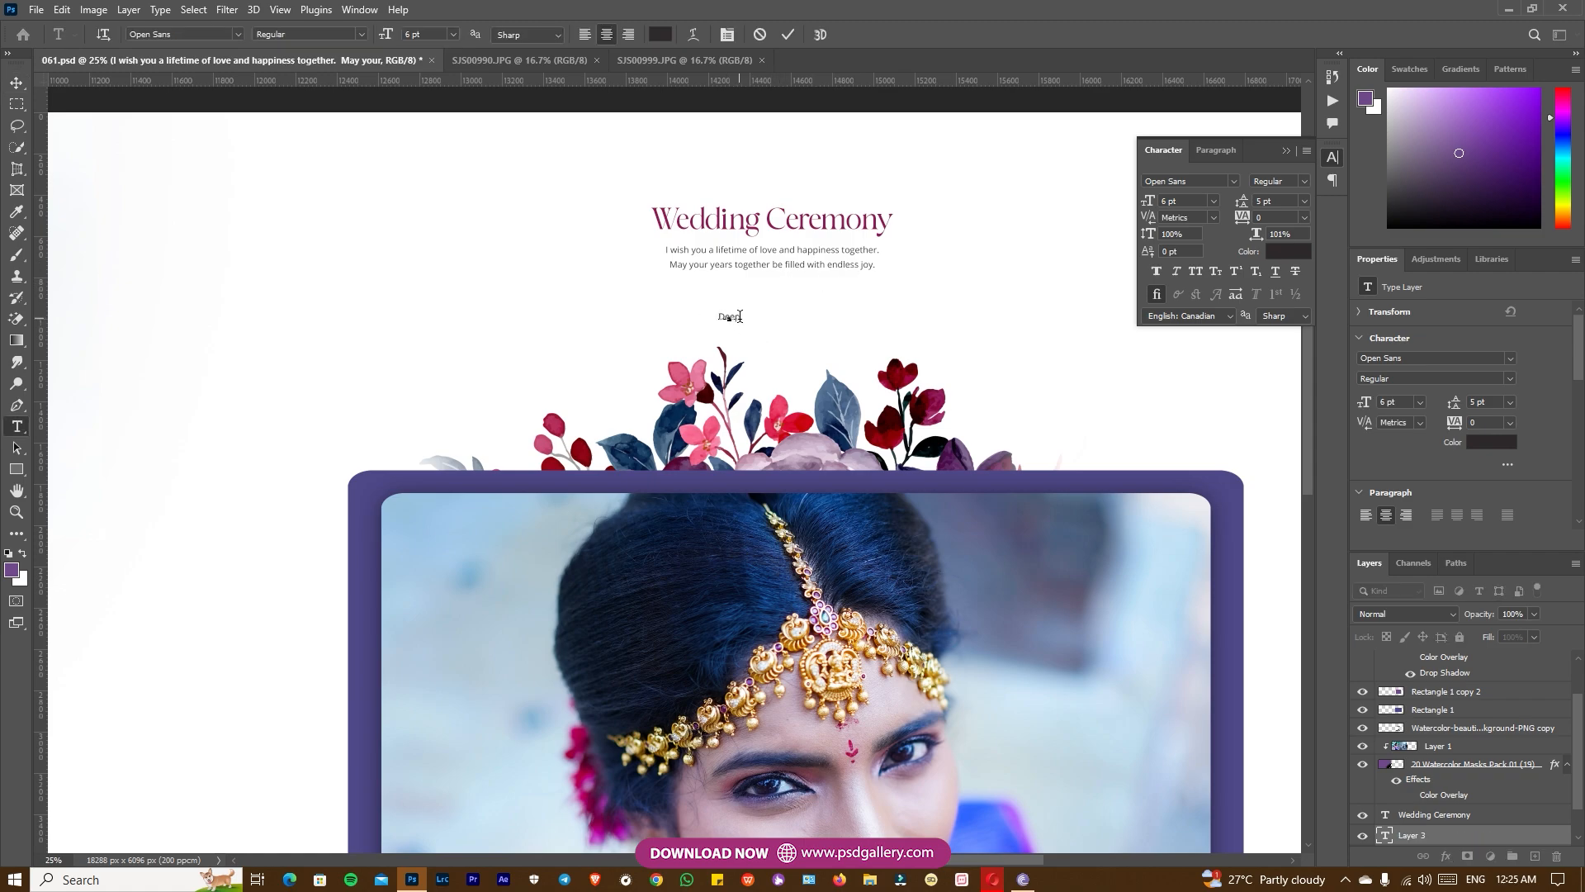
left_click_drag(385, 37, 404, 39)
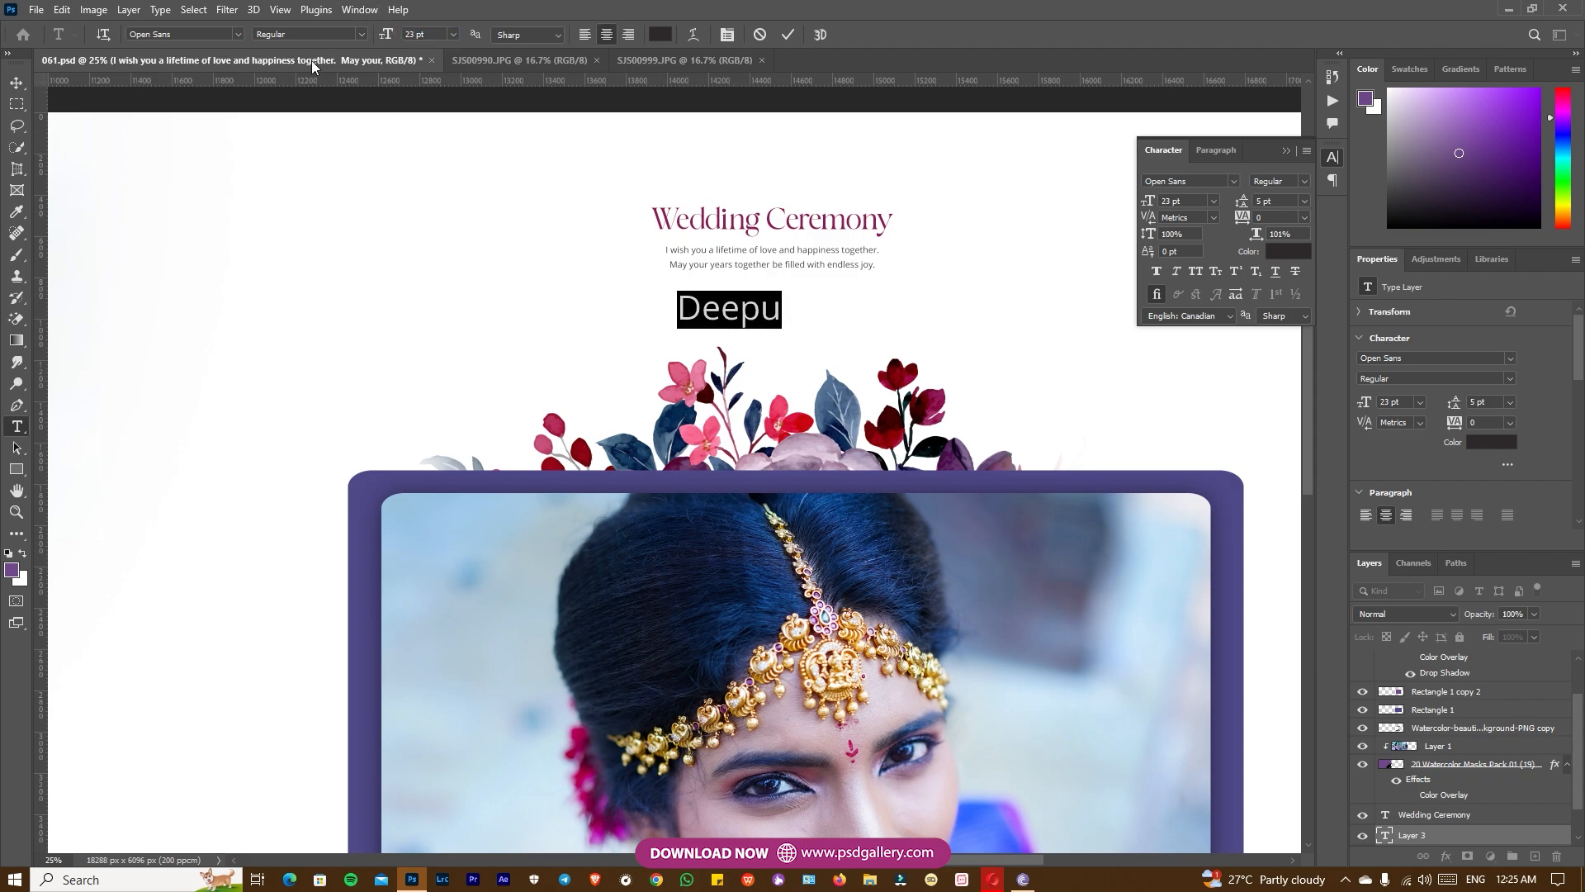
Step: Colour the name text with the title's magenta (92235c) and change its font to Melisa
left_click(661, 35)
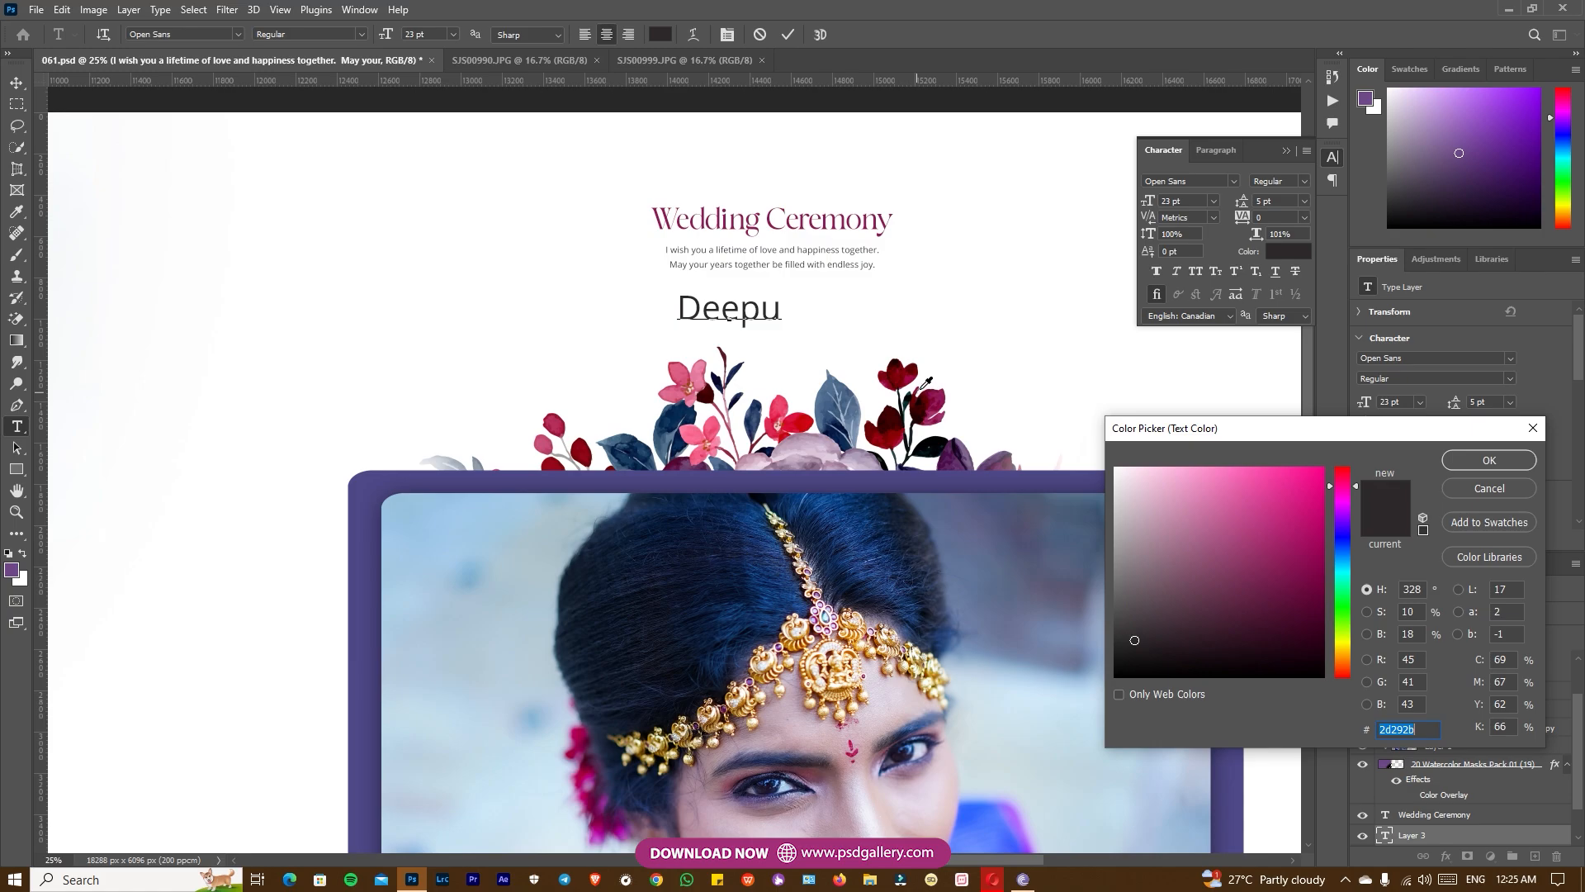
left_click(772, 213)
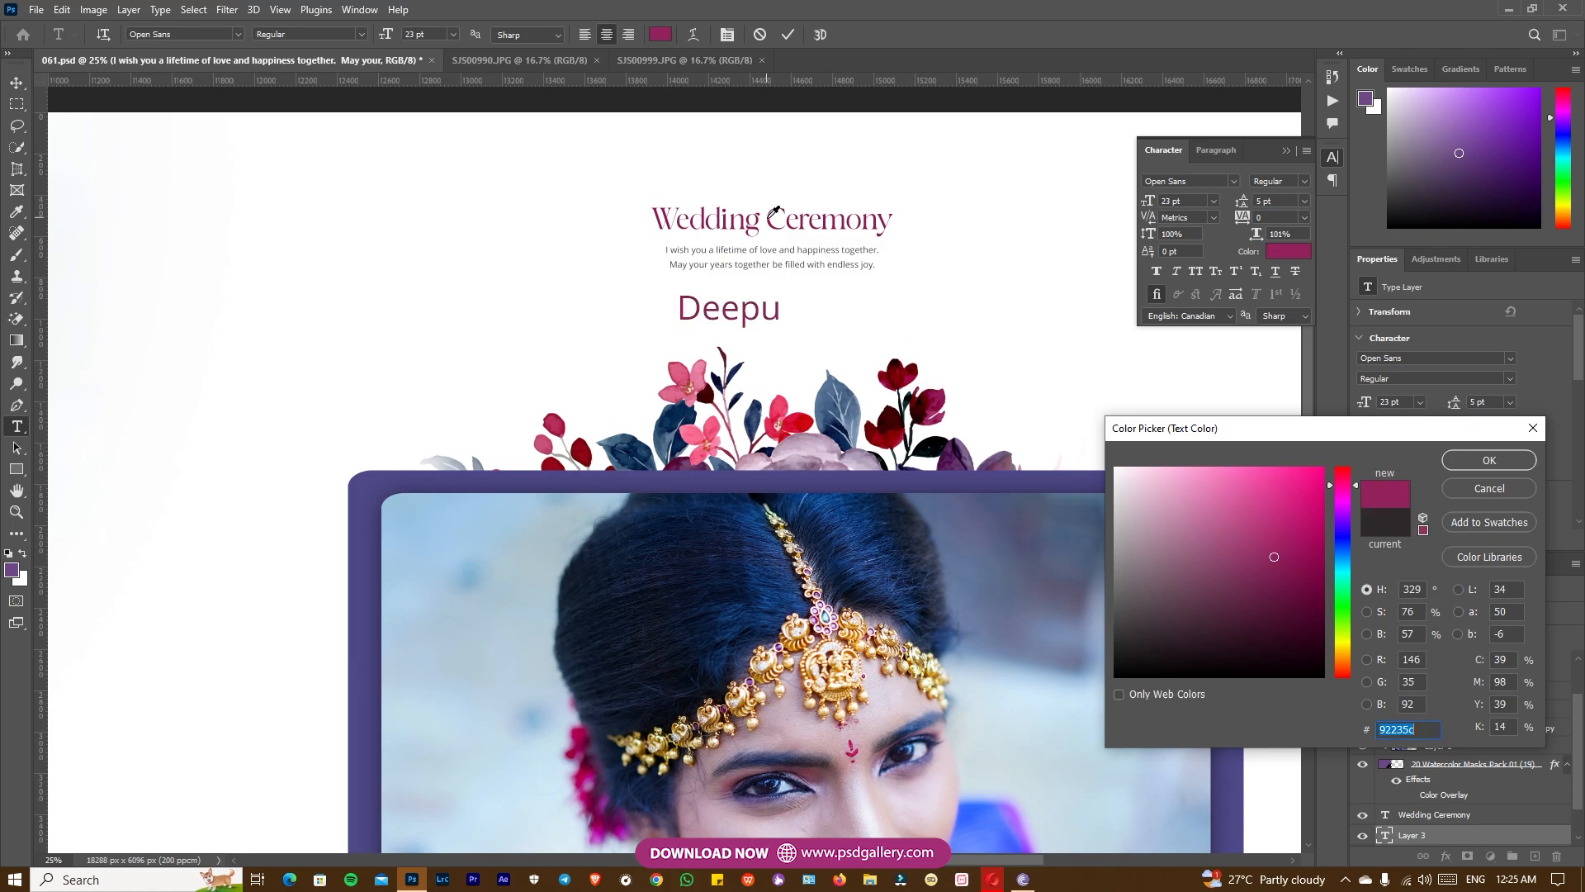
left_click(239, 34)
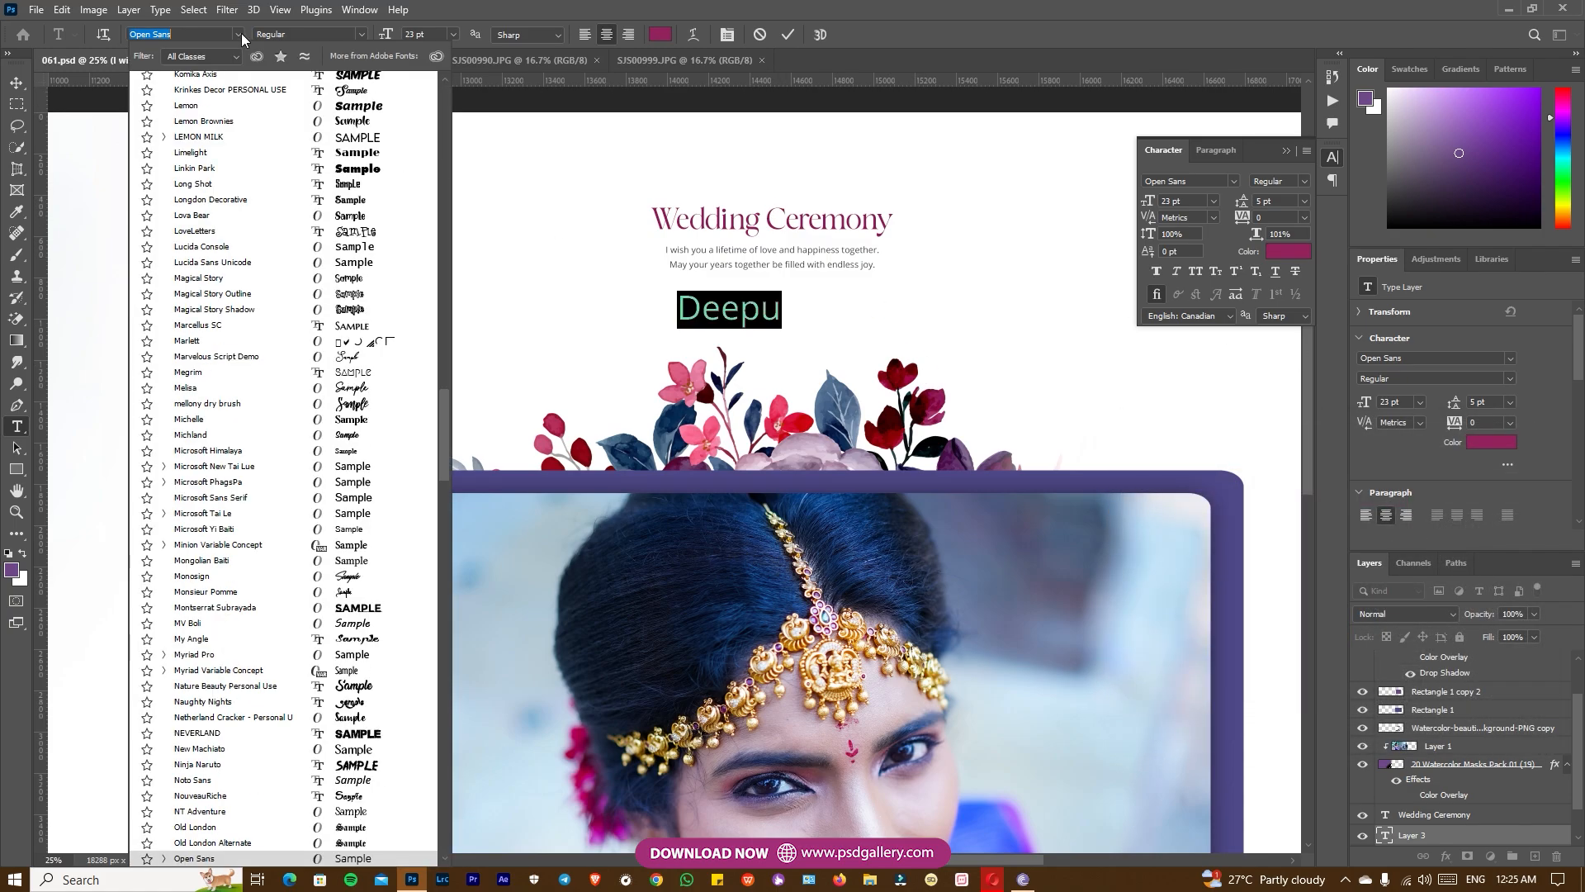
left_click(360, 391)
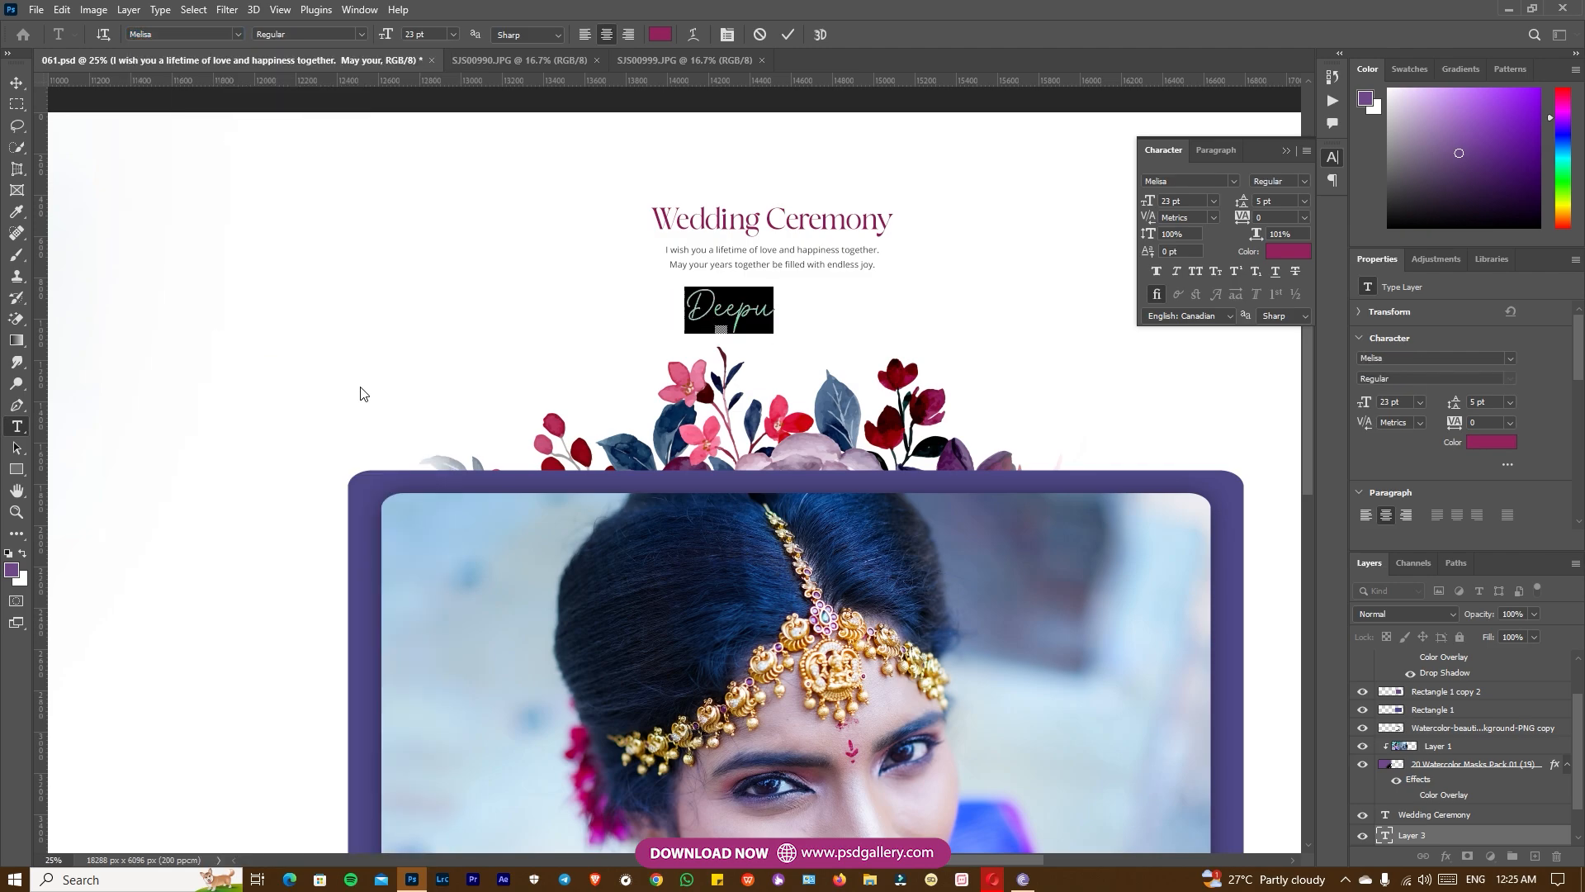
left_click(789, 36)
Step: Centre the name text beneath the wish text and select the wish text layer
key("v")
left_click_drag(743, 313, 769, 309)
right_click(793, 259)
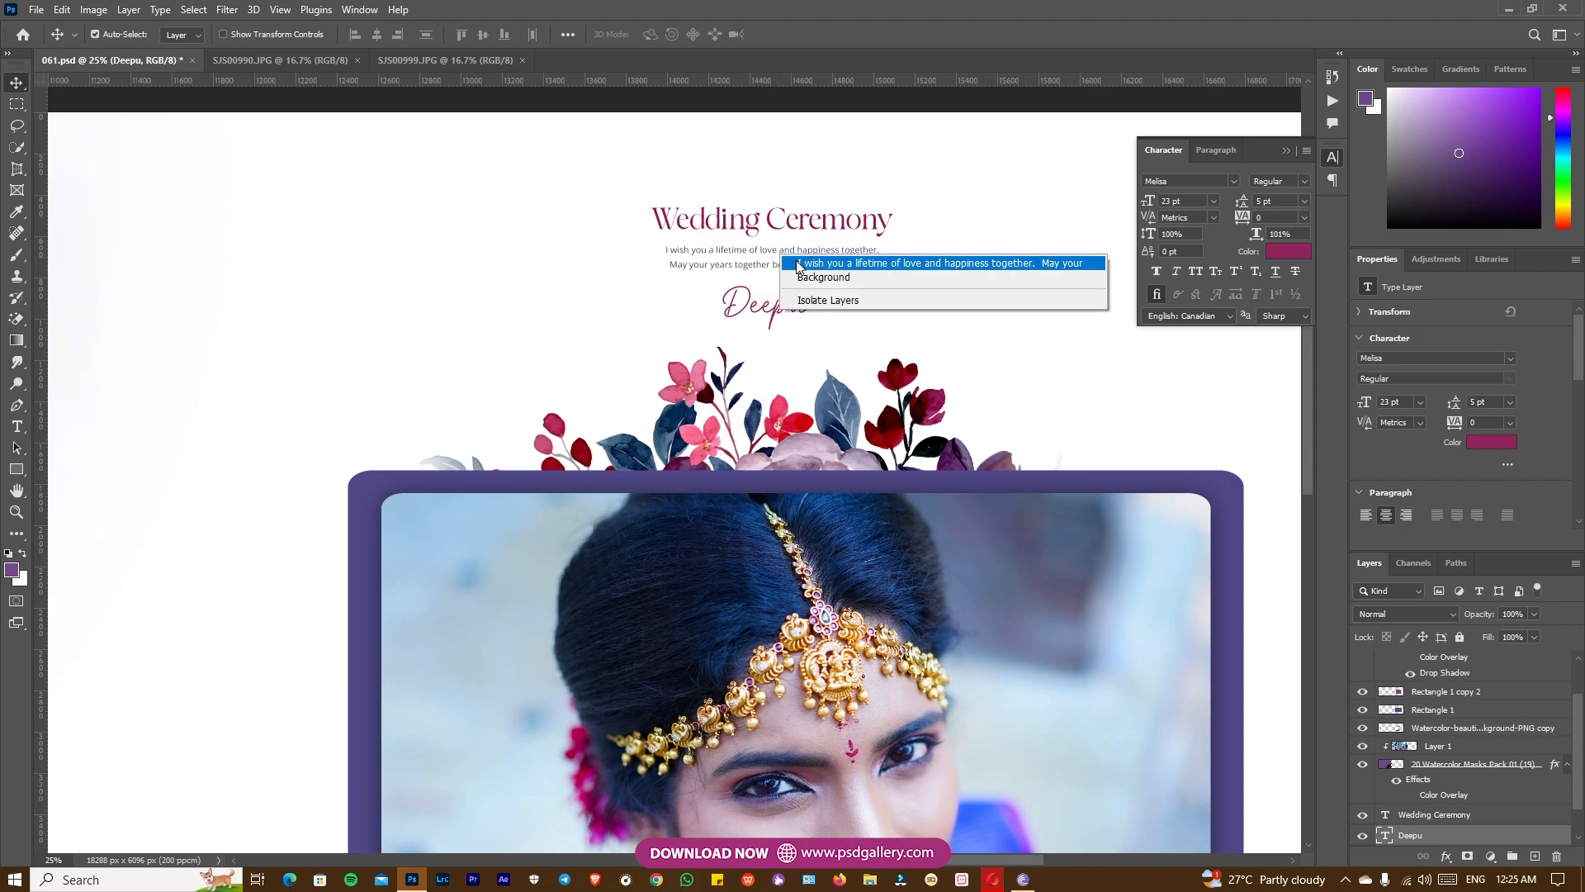
left_click(802, 260)
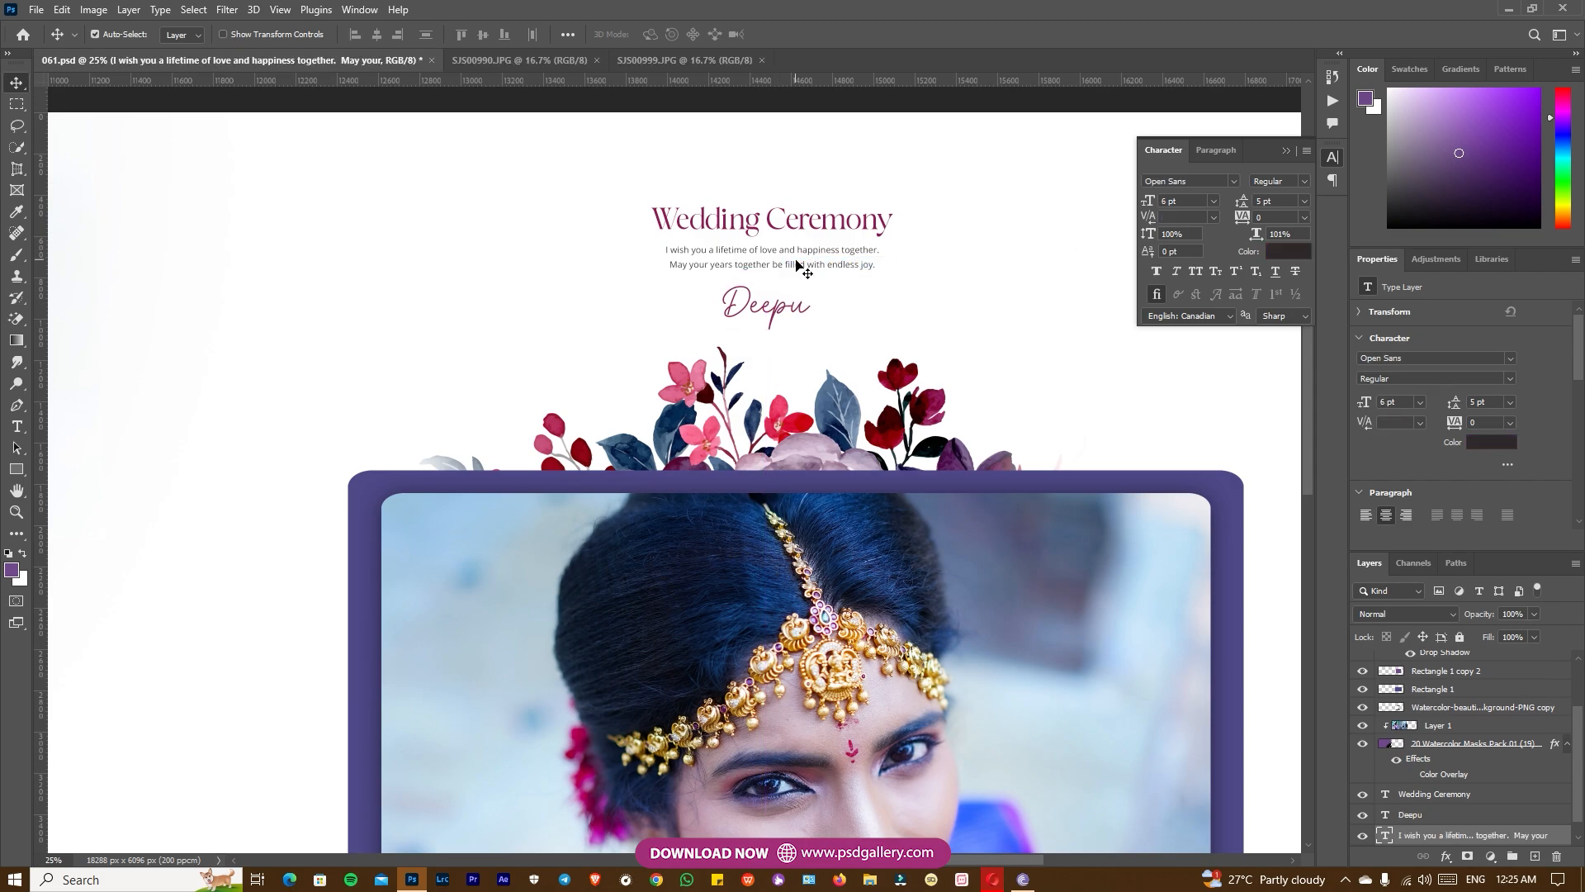
Step: Lighten the bride's cheek in the framed portrait with the Dodge tool on midtones at 28% exposure
left_click(859, 454)
left_click_drag(1104, 410, 992, 404)
scroll(825, 471, "down", 1)
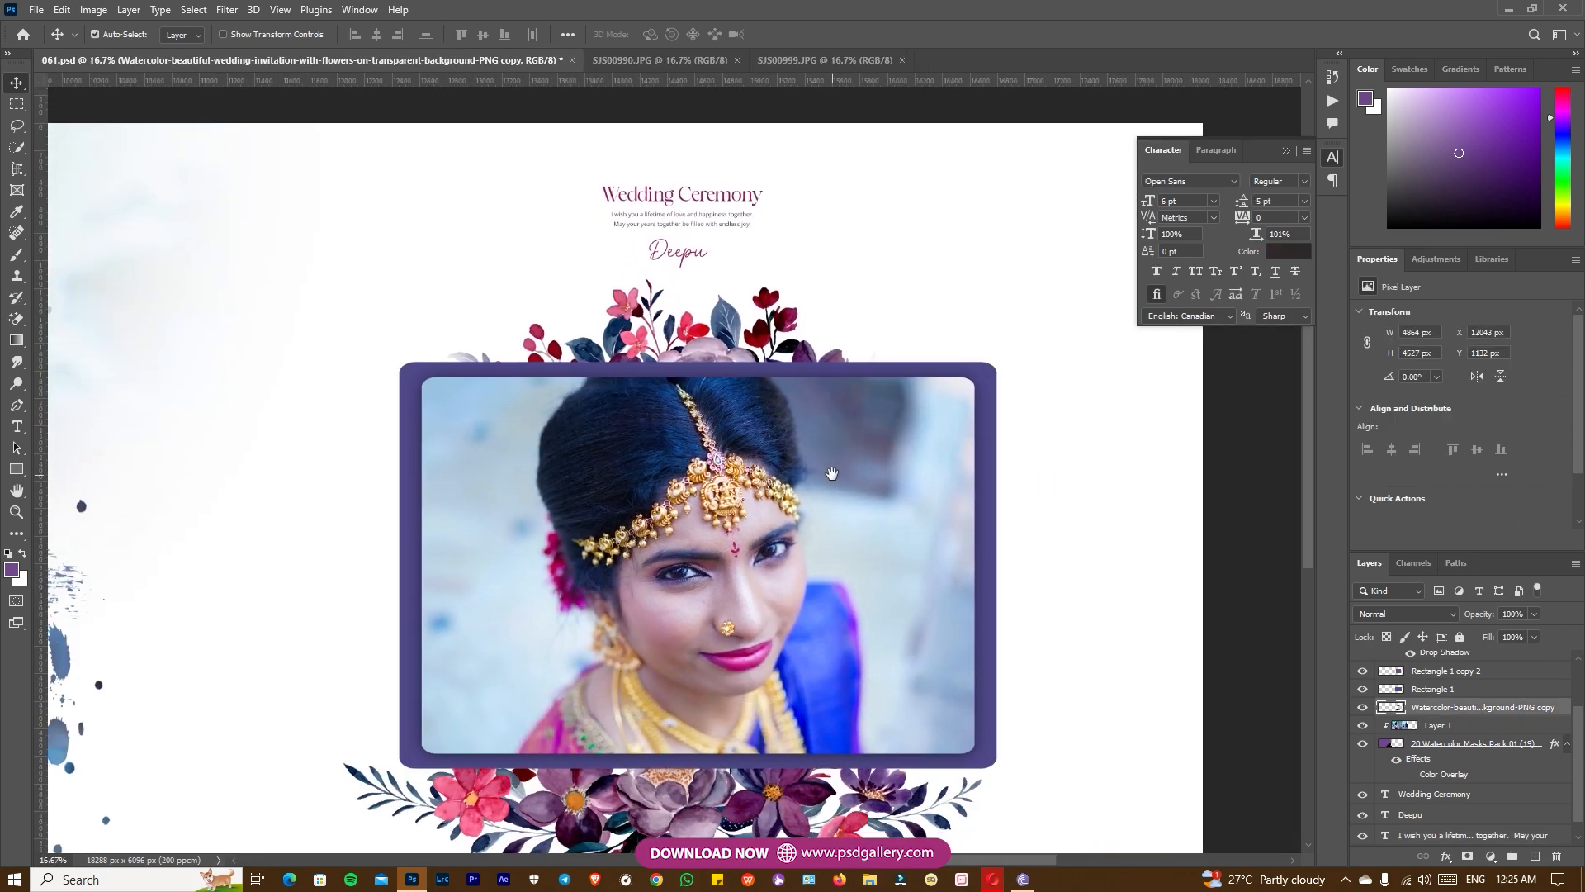
right_click(648, 532)
left_click(678, 539)
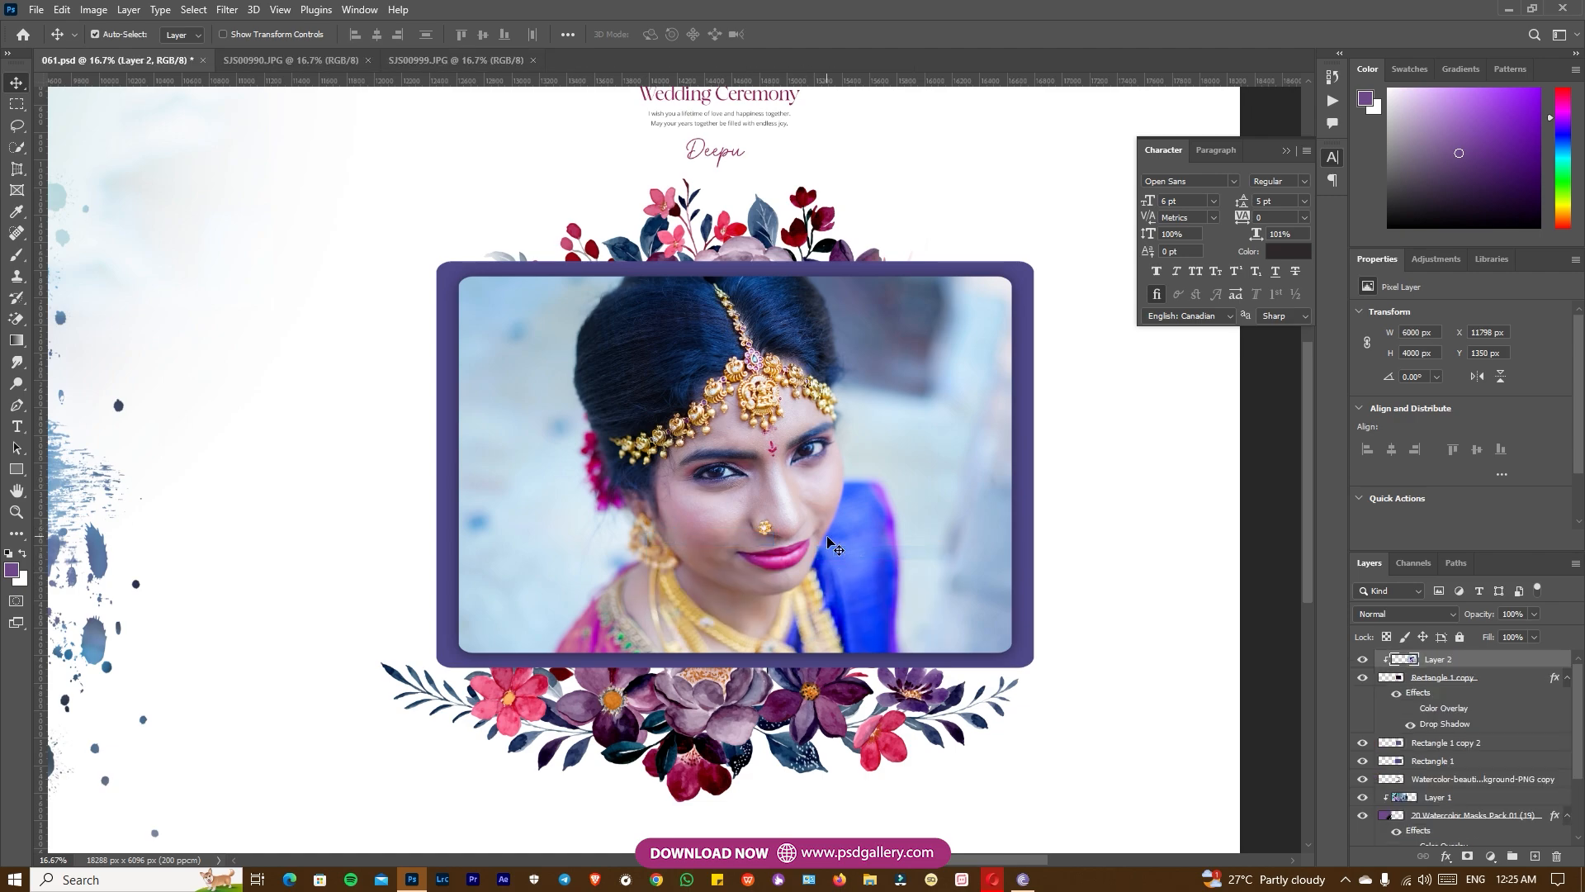
key("o")
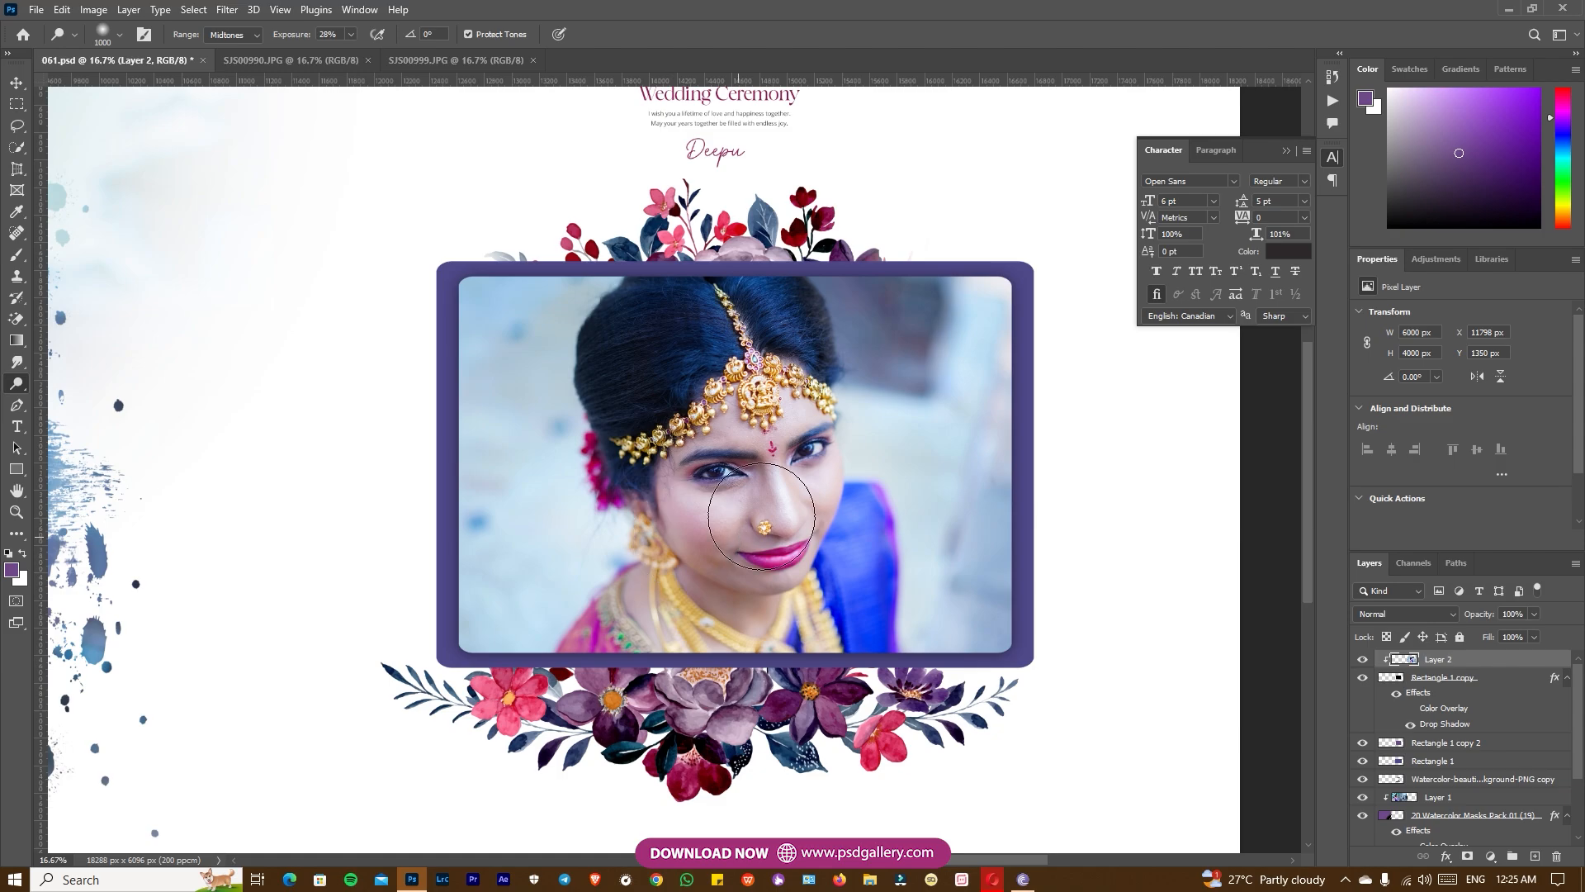
left_click_drag(707, 524, 709, 524)
Step: Remove the stray hair above the bride's head in the large photo using an enlarged content-aware Spot Healing Brush
scroll(709, 524, "left", 10)
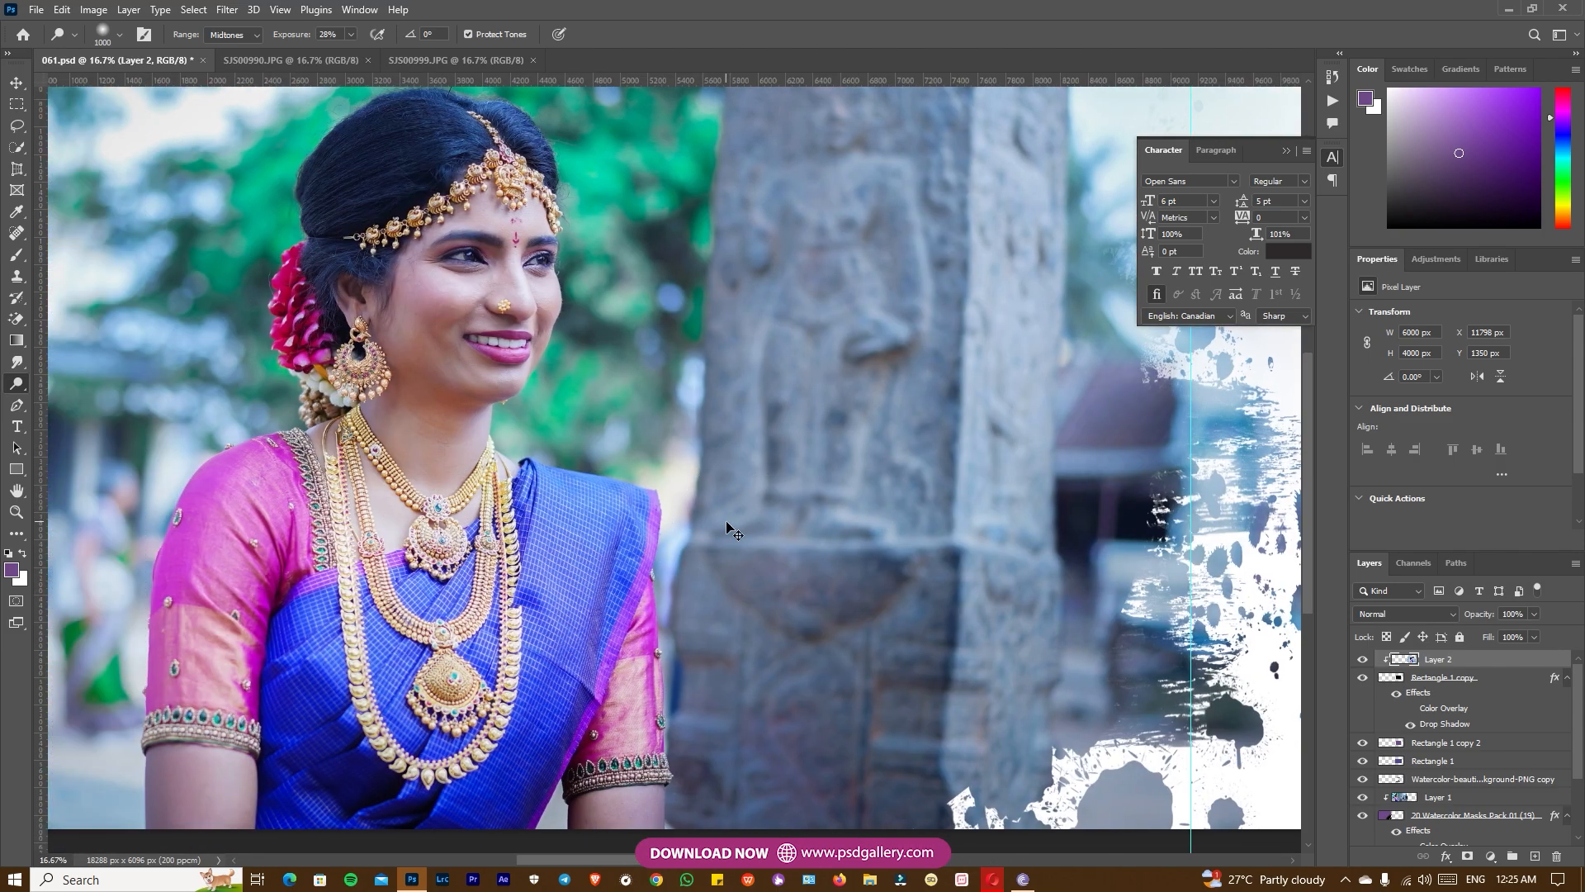
key("ctrl+minus")
left_click_drag(881, 514, 818, 574)
key("ctrl+plus")
left_click_drag(340, 129, 672, 492)
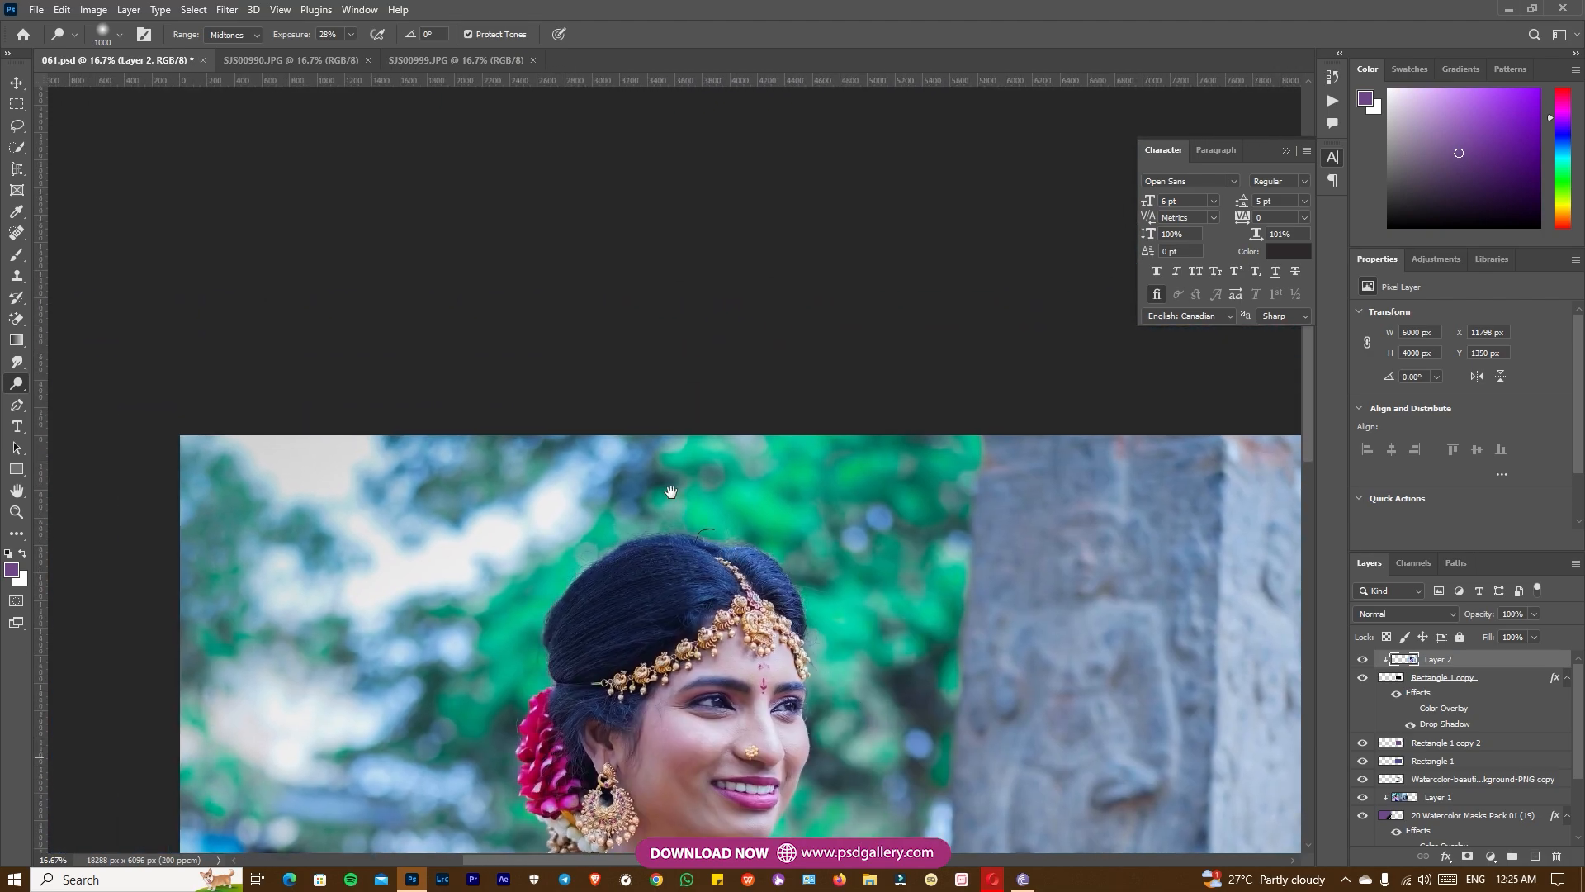
left_click(663, 479, "ctrl")
key("ctrl+plus")
key("ctrl+plus")
key("v")
right_click(717, 671)
left_click(718, 675)
key("j")
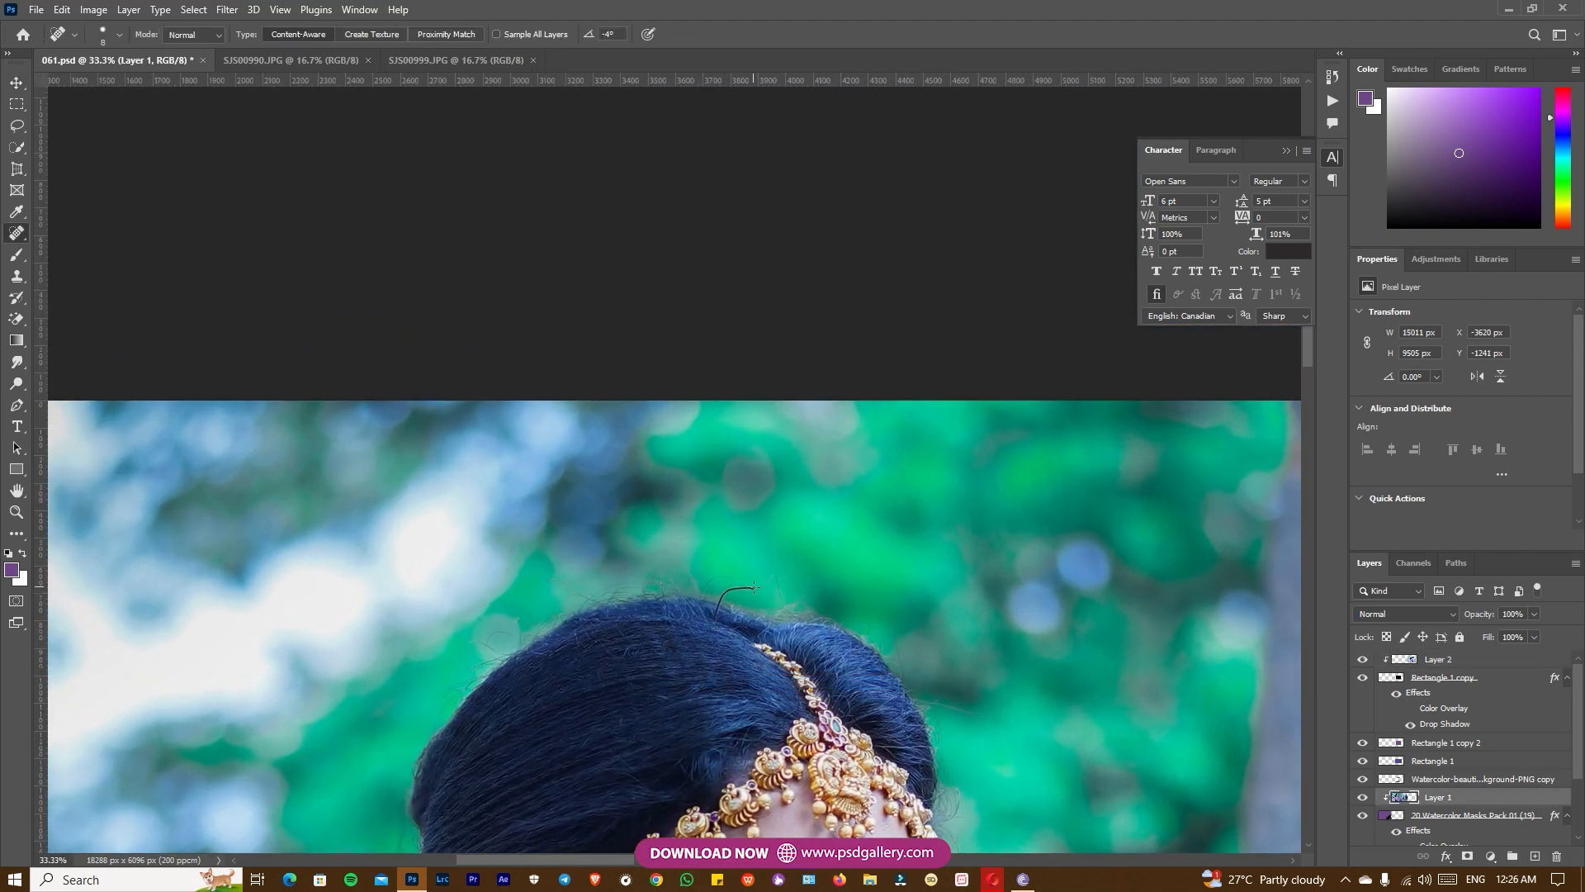
key("bracketright")
key("bracketright")
key("bracketright")
key("bracketright")
key("bracketright")
key("bracketright")
key("bracketright")
key("bracketright")
mouse_move(751, 590)
left_mouse_down()
mouse_move(733, 588)
mouse_move(715, 621)
mouse_move(732, 590)
left_mouse_up()
Step: Collapse the floating Character settings to clear the canvas
key("ctrl+minus")
key("ctrl+minus")
left_click_drag(852, 703, 852, 529)
key("ctrl+minus")
left_click_drag(832, 637, 644, 527)
left_click_drag(1126, 544, 753, 565)
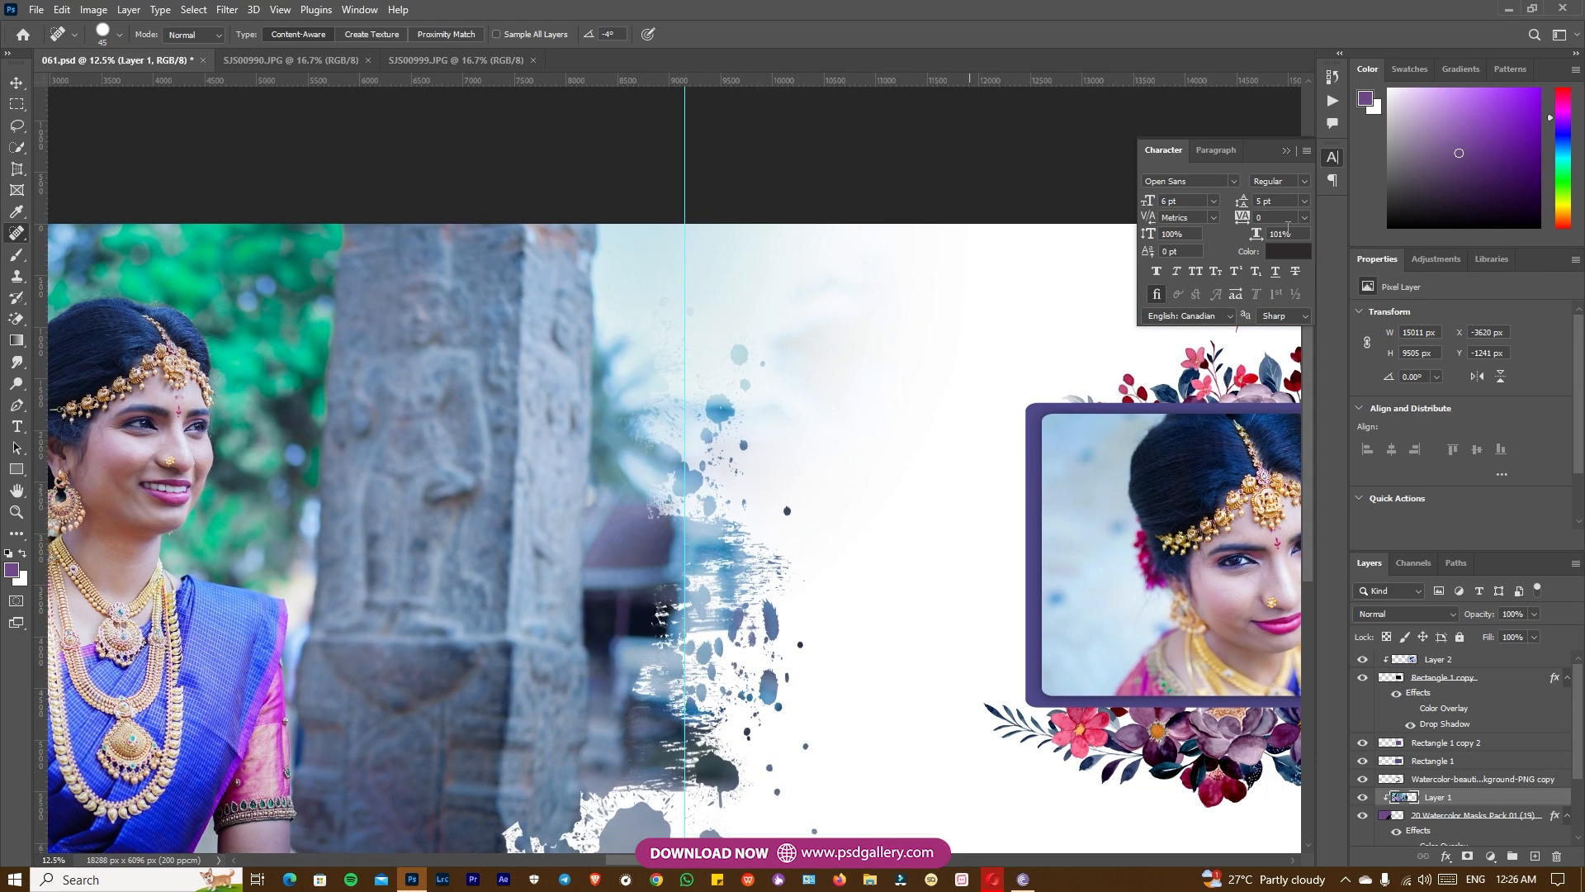
left_click(1284, 156)
Step: Select the large bride photo's layer, Layer 1, and open the SkinFiner filter on it
left_click_drag(211, 428, 652, 404)
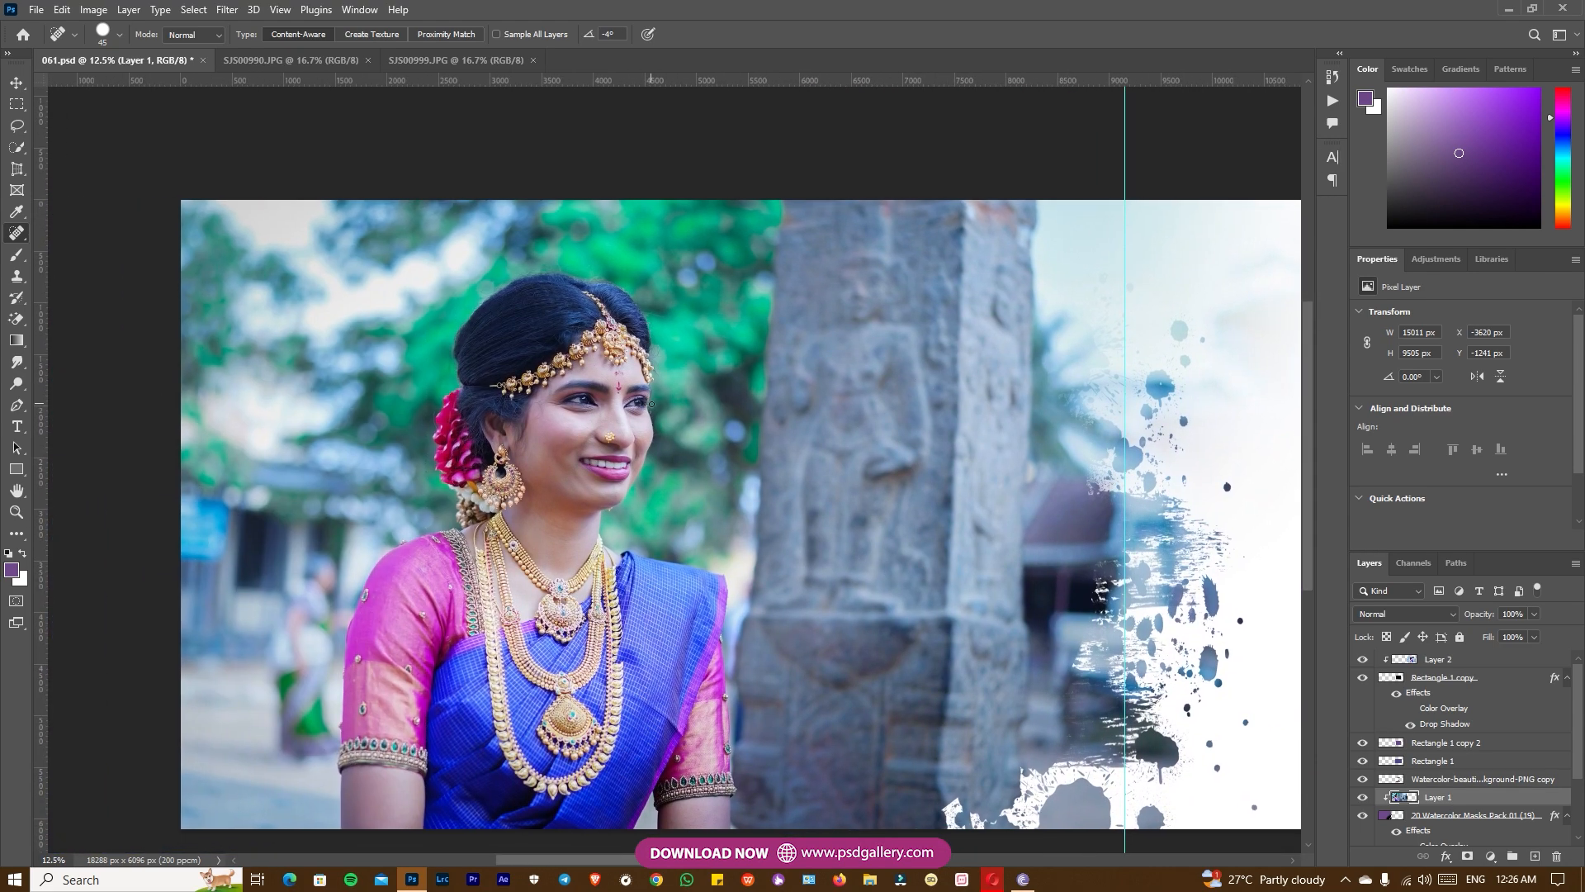
key("v")
right_click(595, 439)
left_click(618, 448)
left_click_drag(715, 470, 685, 480)
right_click(510, 429)
left_click(535, 437)
left_click_drag(535, 438, 501, 369)
left_click(227, 10)
mouse_move(388, 387)
left_click(464, 386)
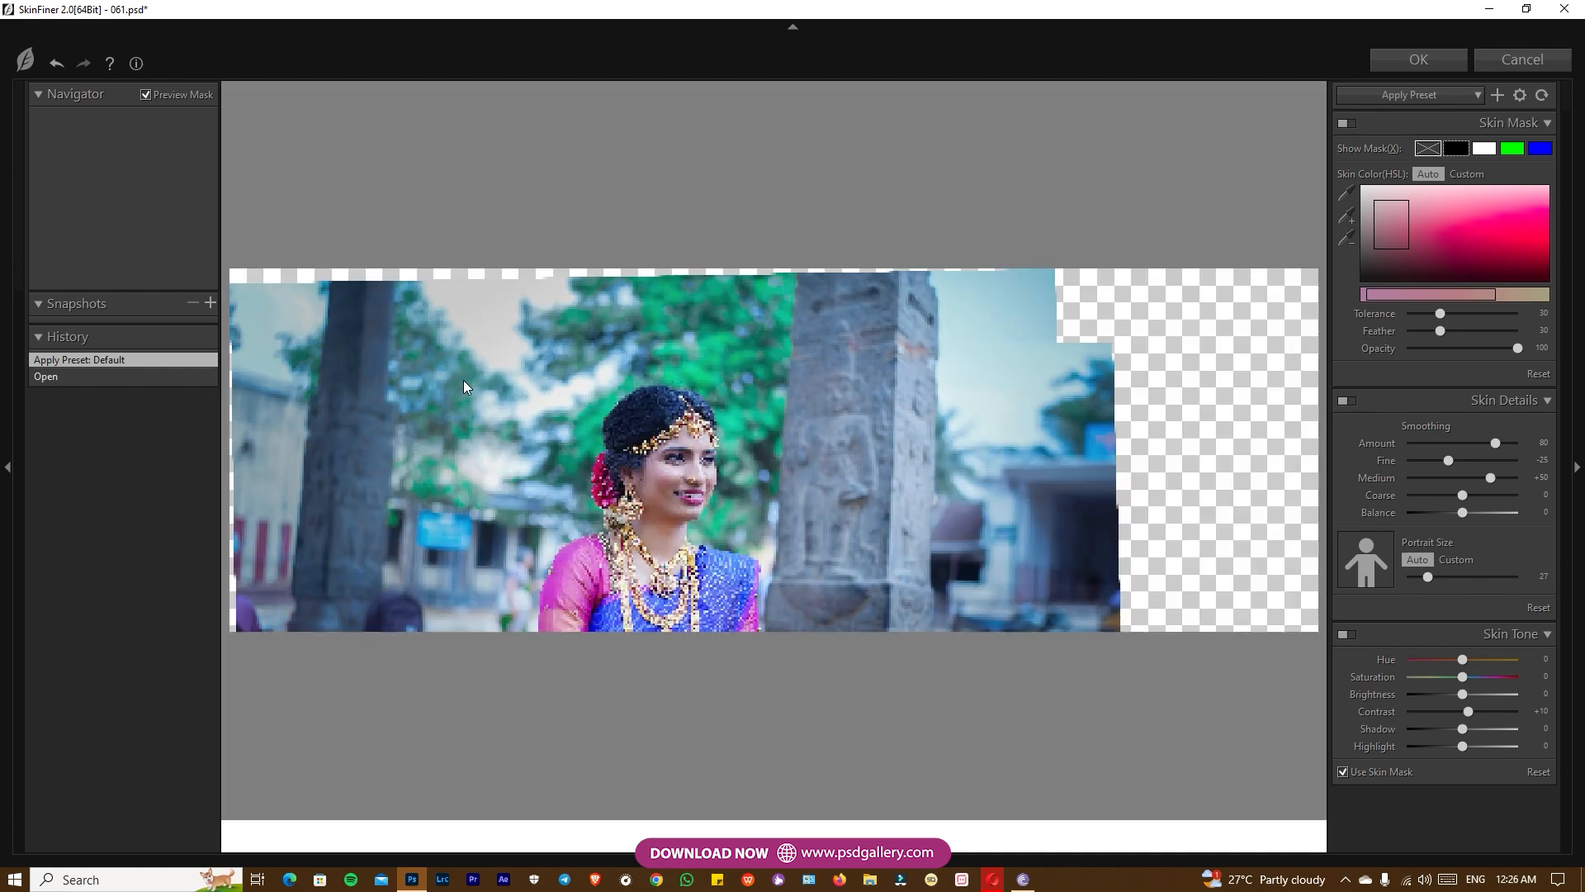
Step: Smooth the bride's skin in SkinFiner with Fine smoothing at +24 and apply the filter
left_click(690, 472)
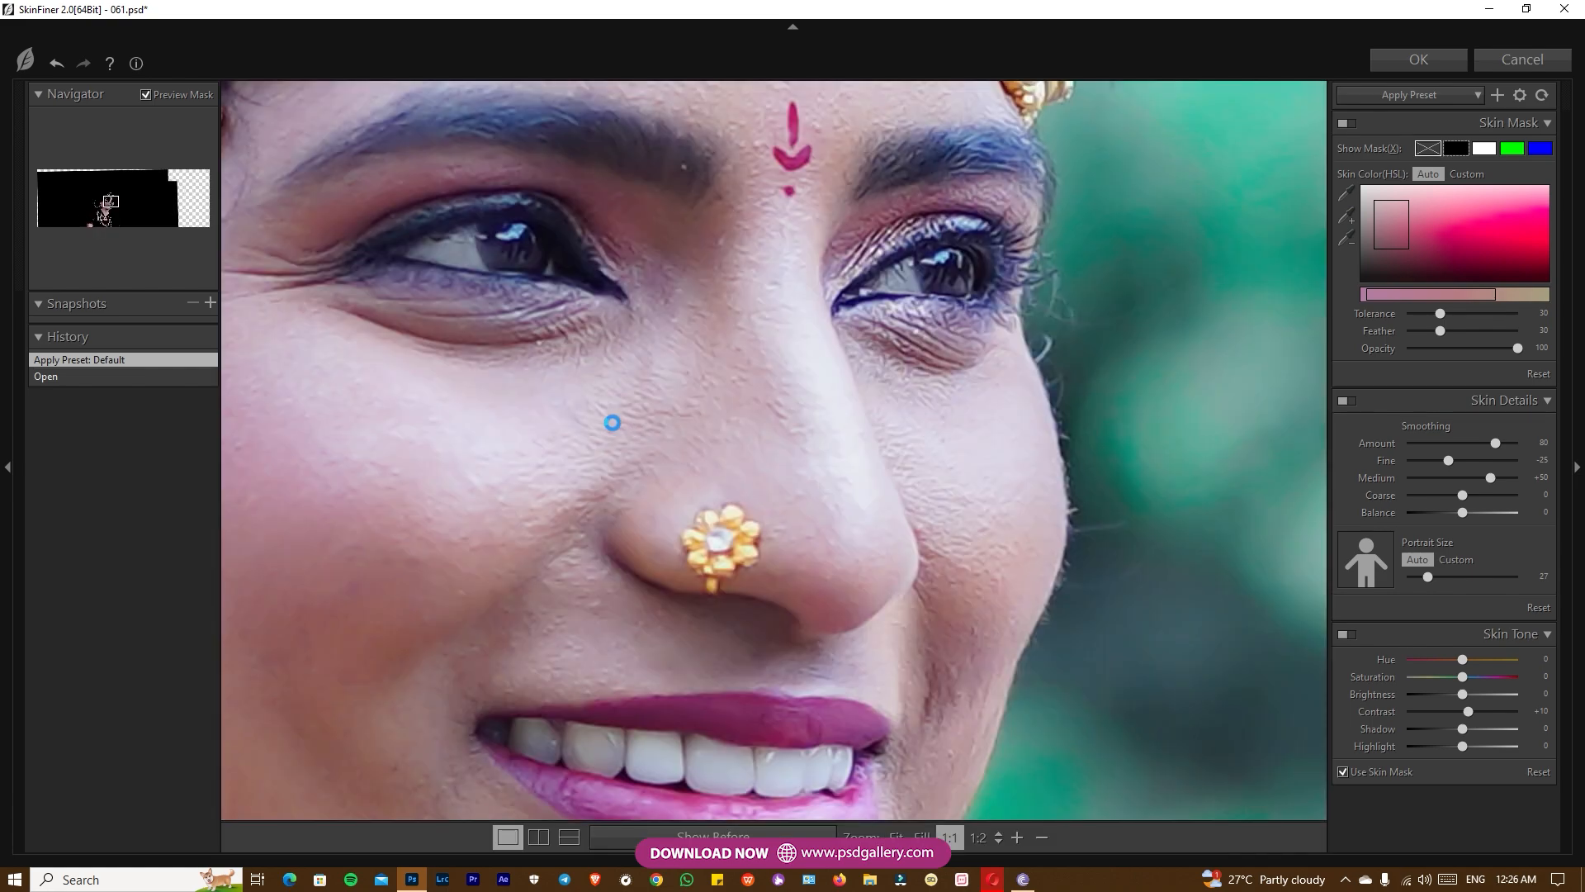
left_click(612, 421)
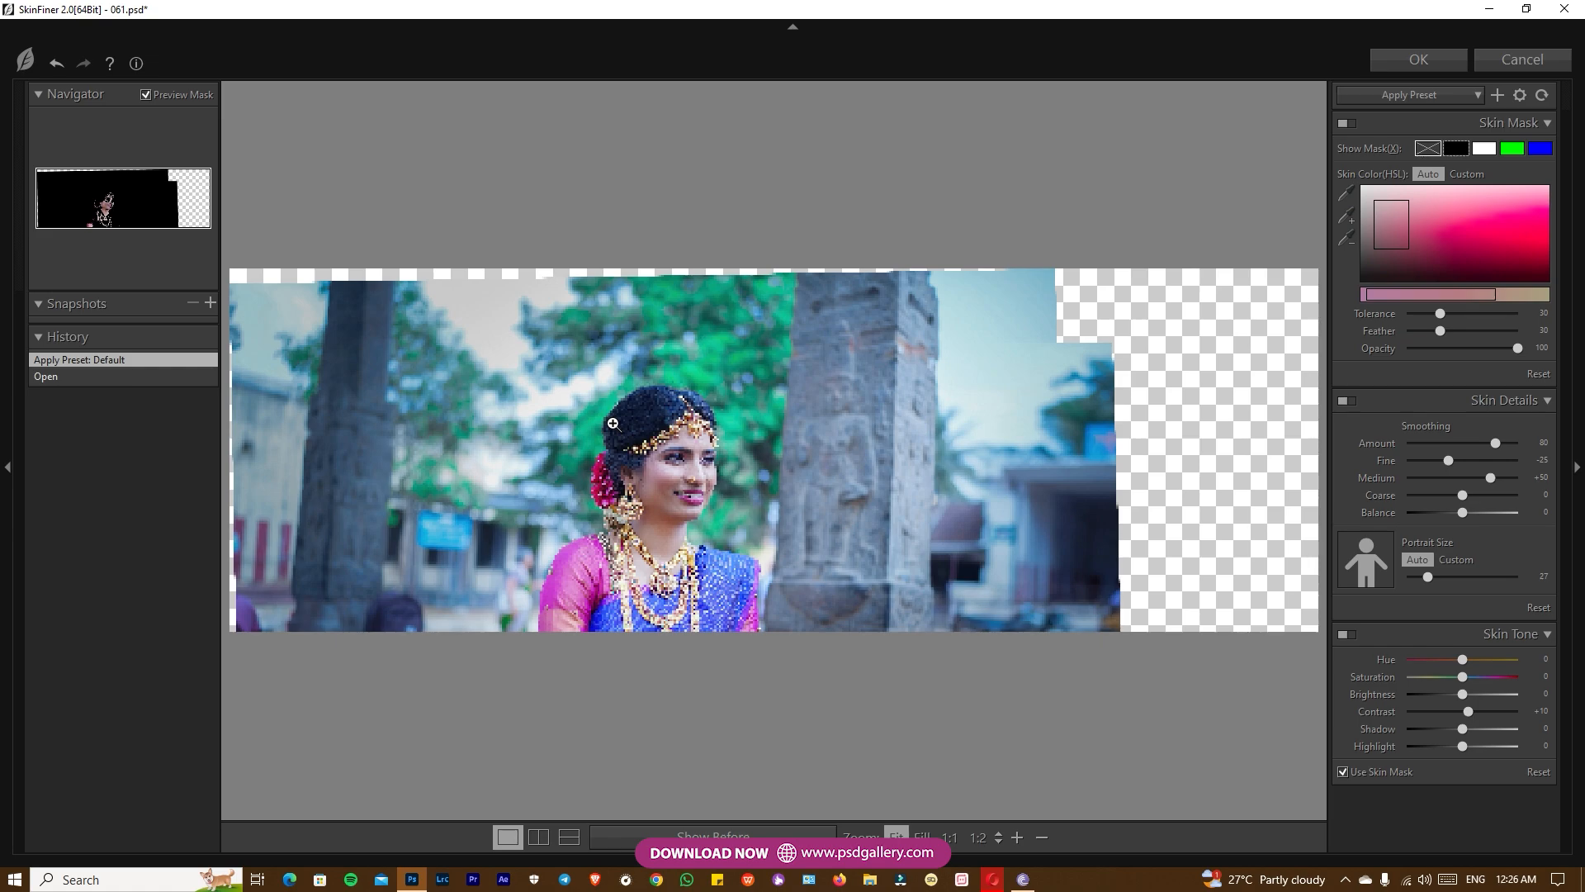
left_click(662, 468)
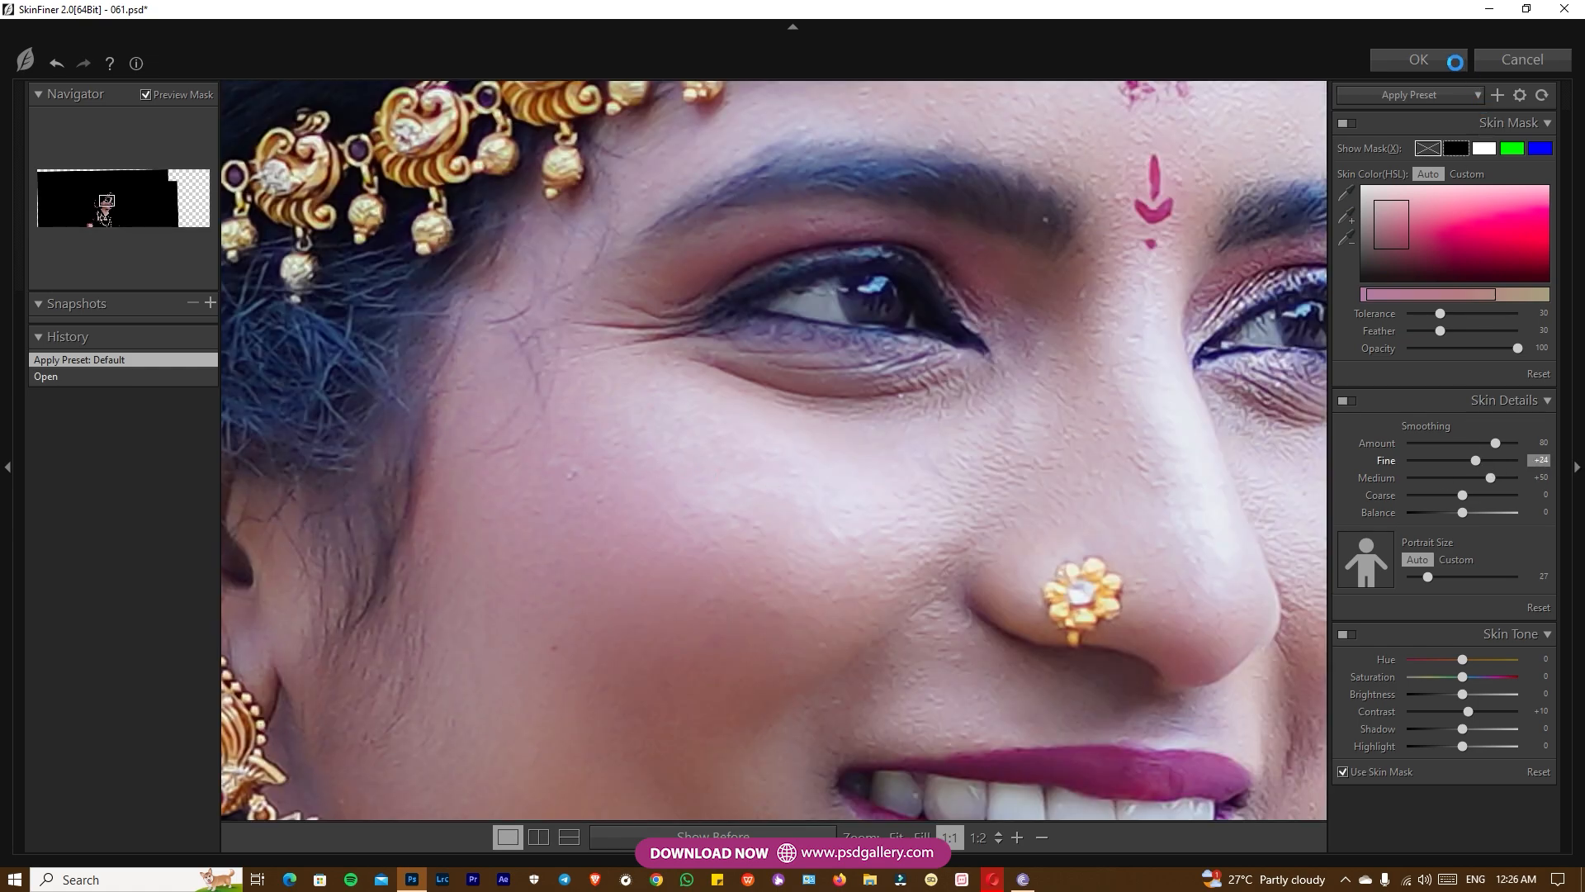
left_click(1429, 62)
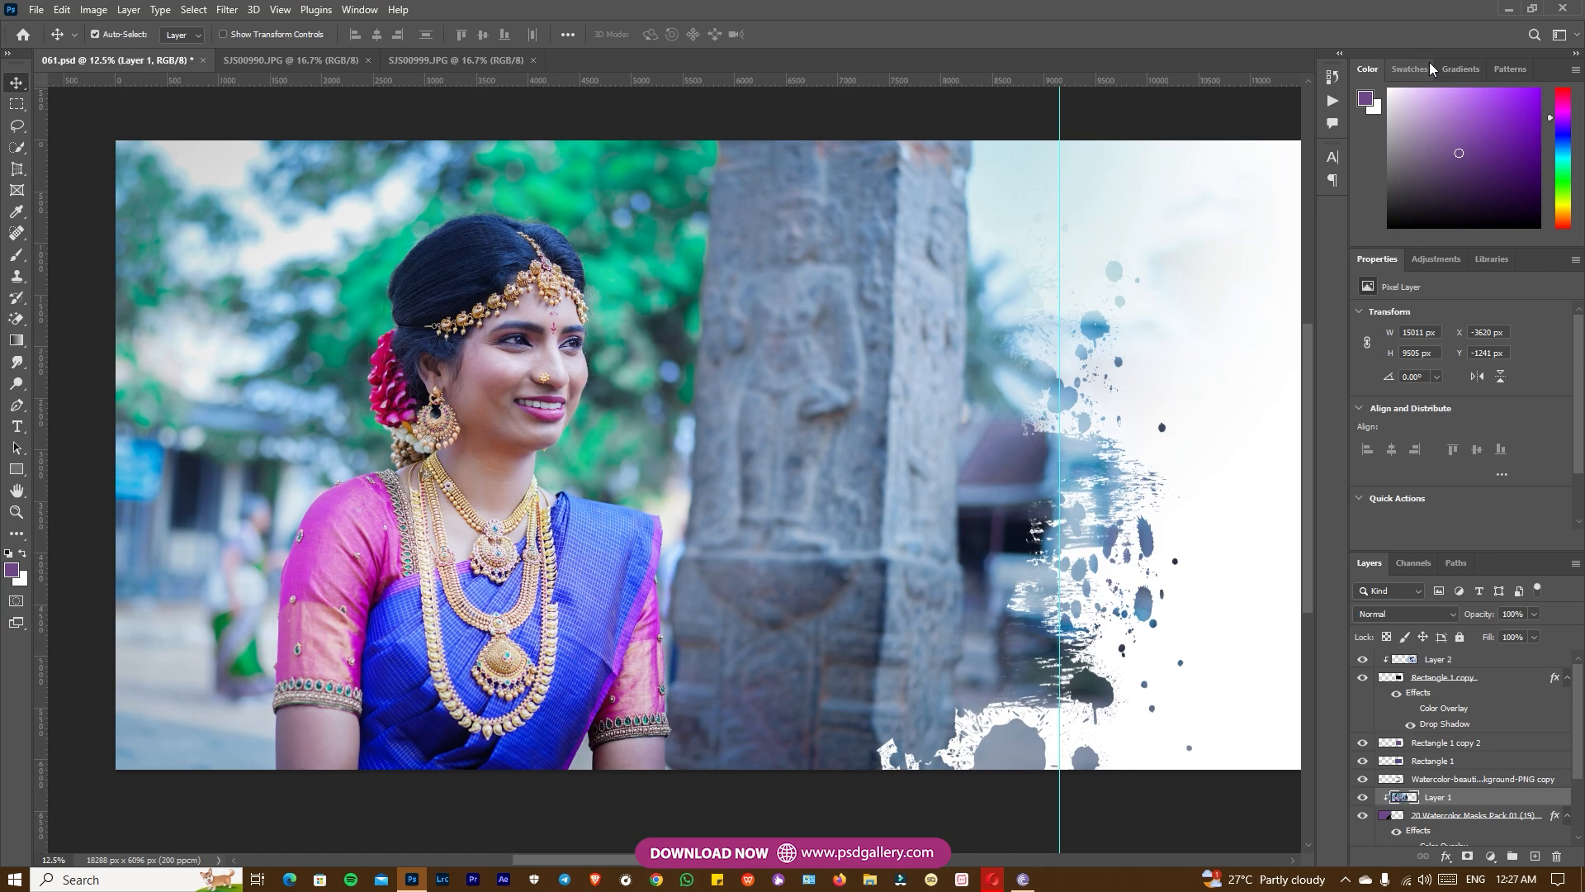
Step: Select the large bride photo's layer, Layer 1, and enlarge the Dodge tool's brush to 2400 px for brightening midtones
key("ctrl+plus")
right_click(592, 354)
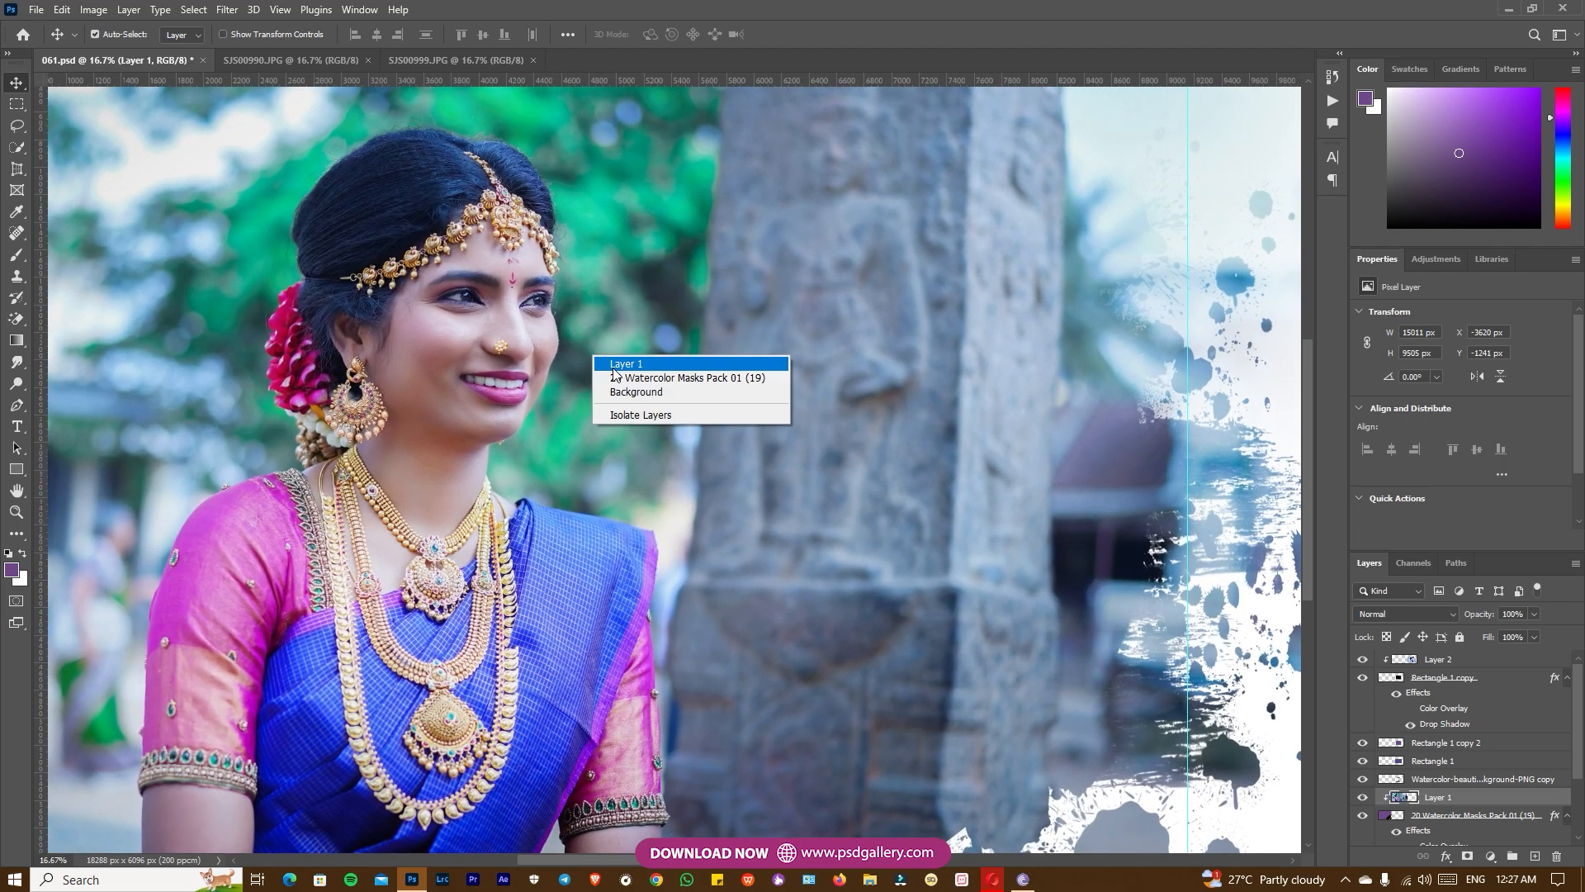
left_click(613, 365)
key("ctrl+minus")
left_click_drag(939, 518, 833, 501)
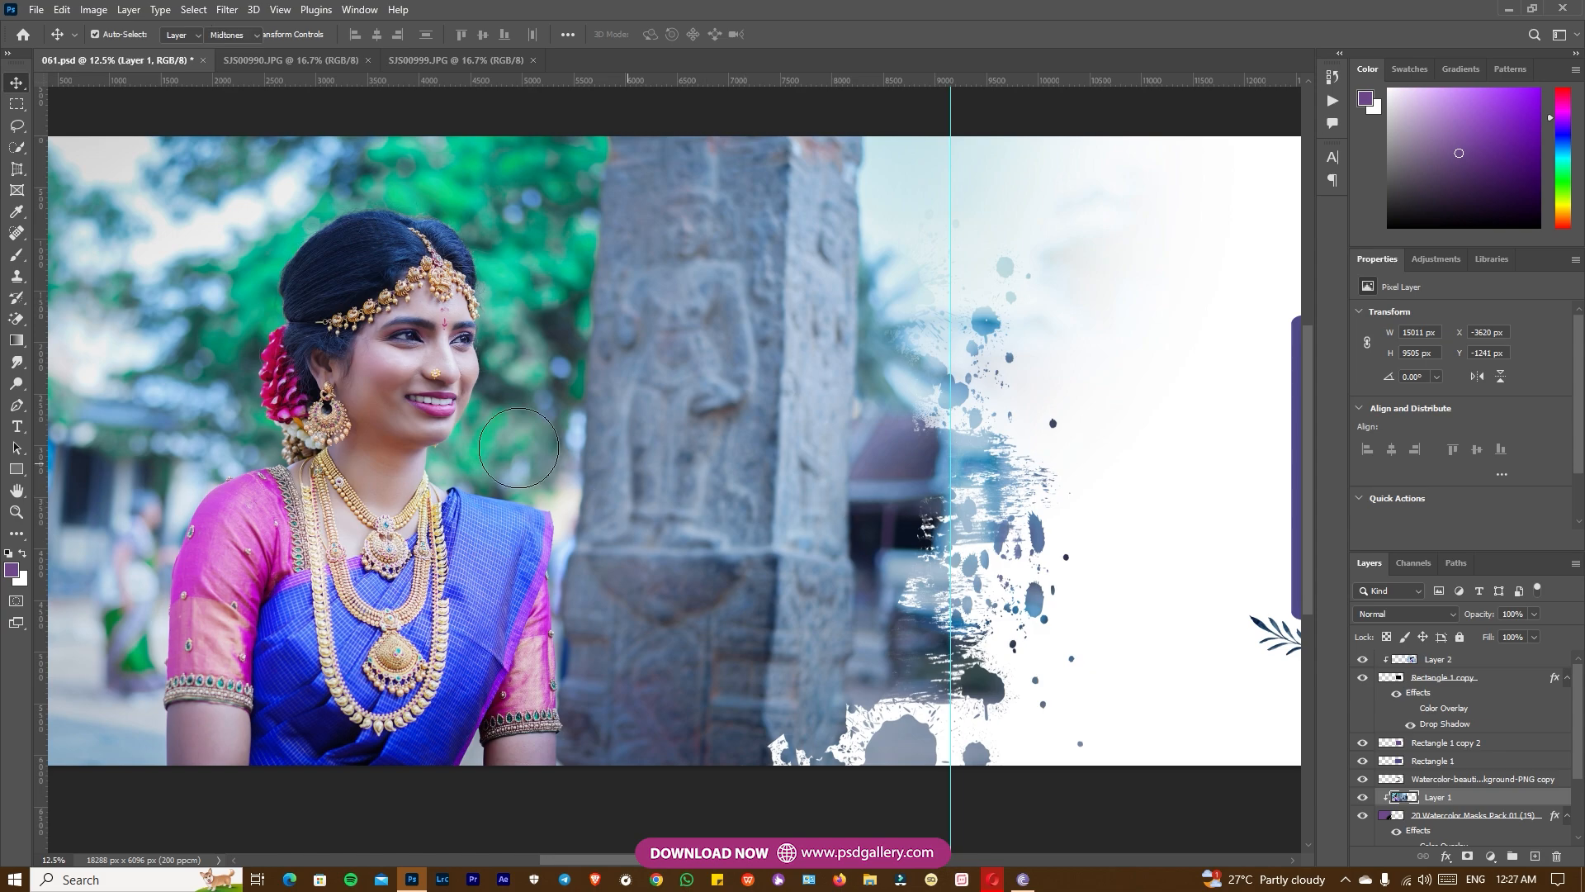
key("o")
key("bracketright")
key("bracketright")
key("bracketright")
key("bracketright")
key("bracketright")
key("bracketright")
key("bracketright")
key("bracketright")
key("bracketright")
key("bracketright")
key("bracketright")
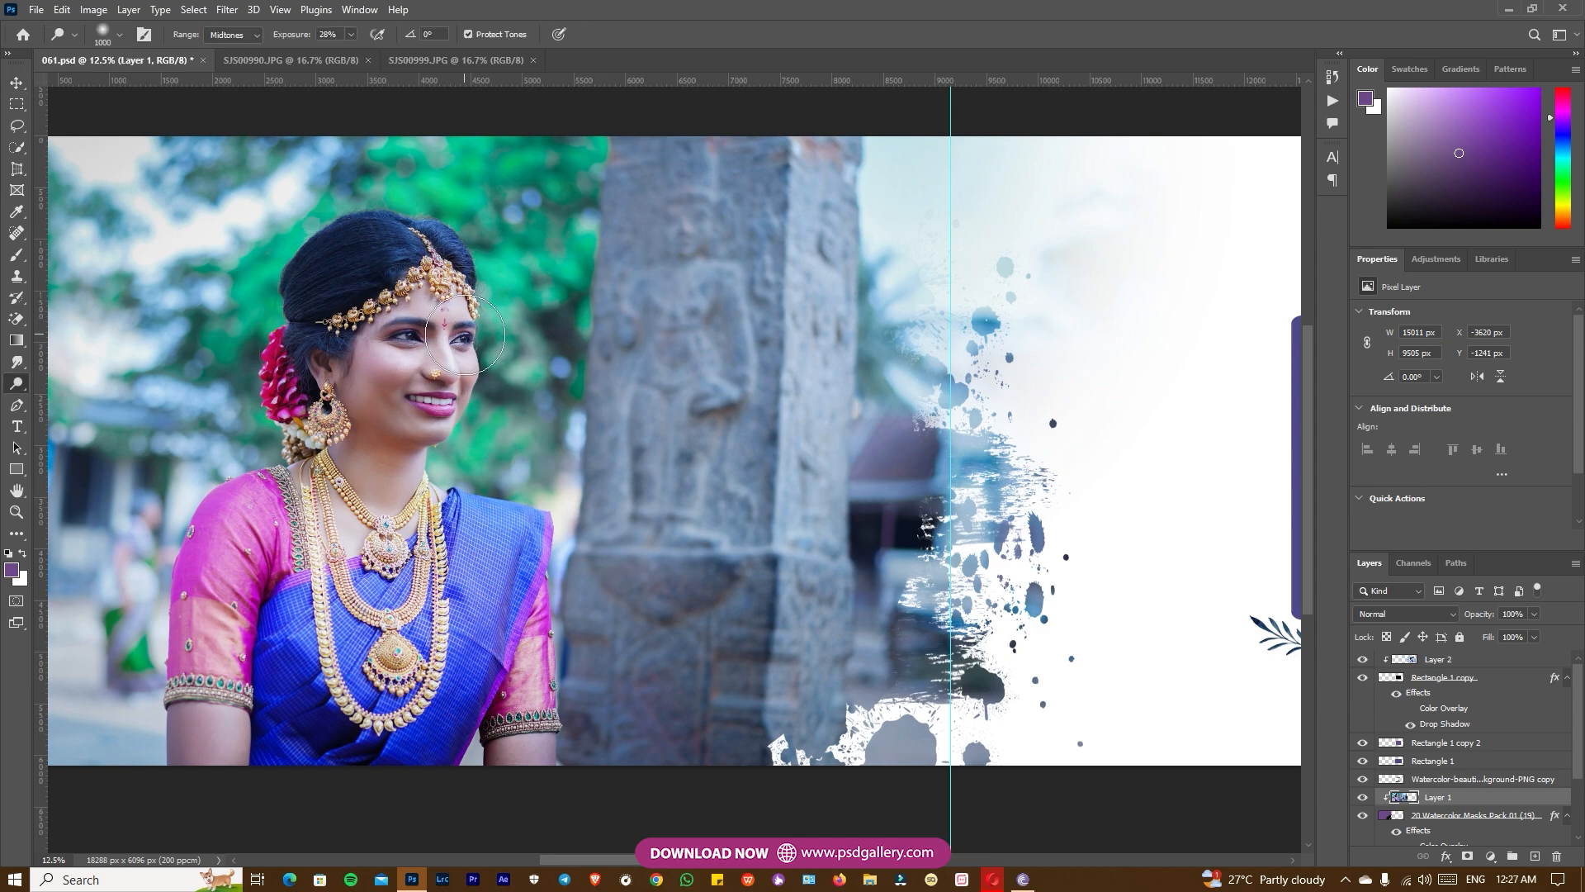
key("bracketright")
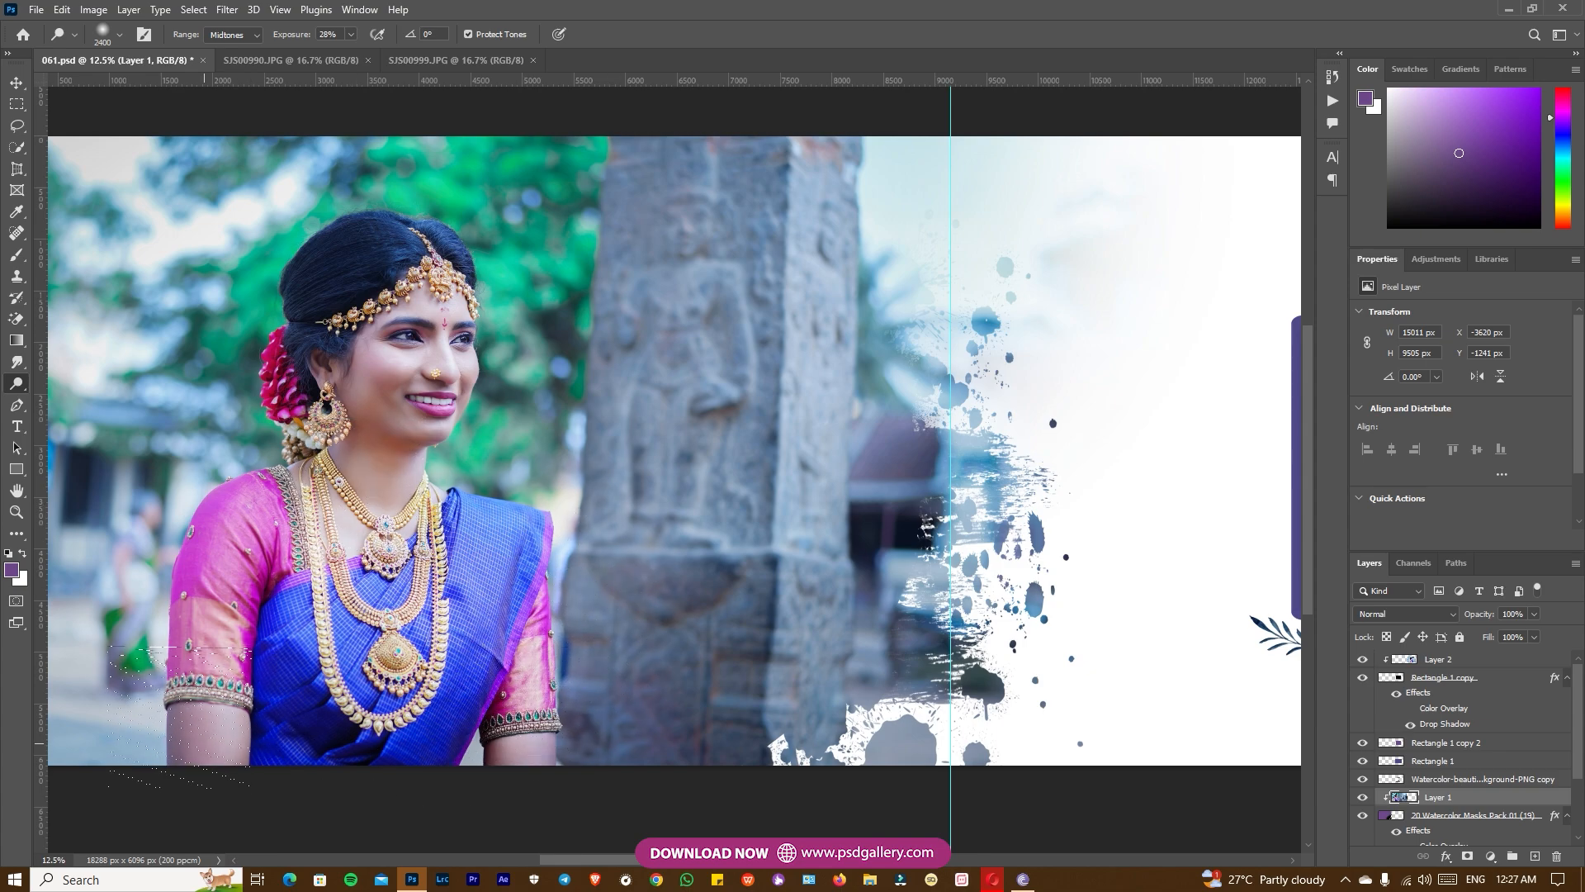
Step: Examine the framed bride portrait and its floral surround up close, selecting the portrait's layer, Layer 2
left_click_drag(838, 551, 677, 573)
left_click_drag(1084, 561, 757, 559)
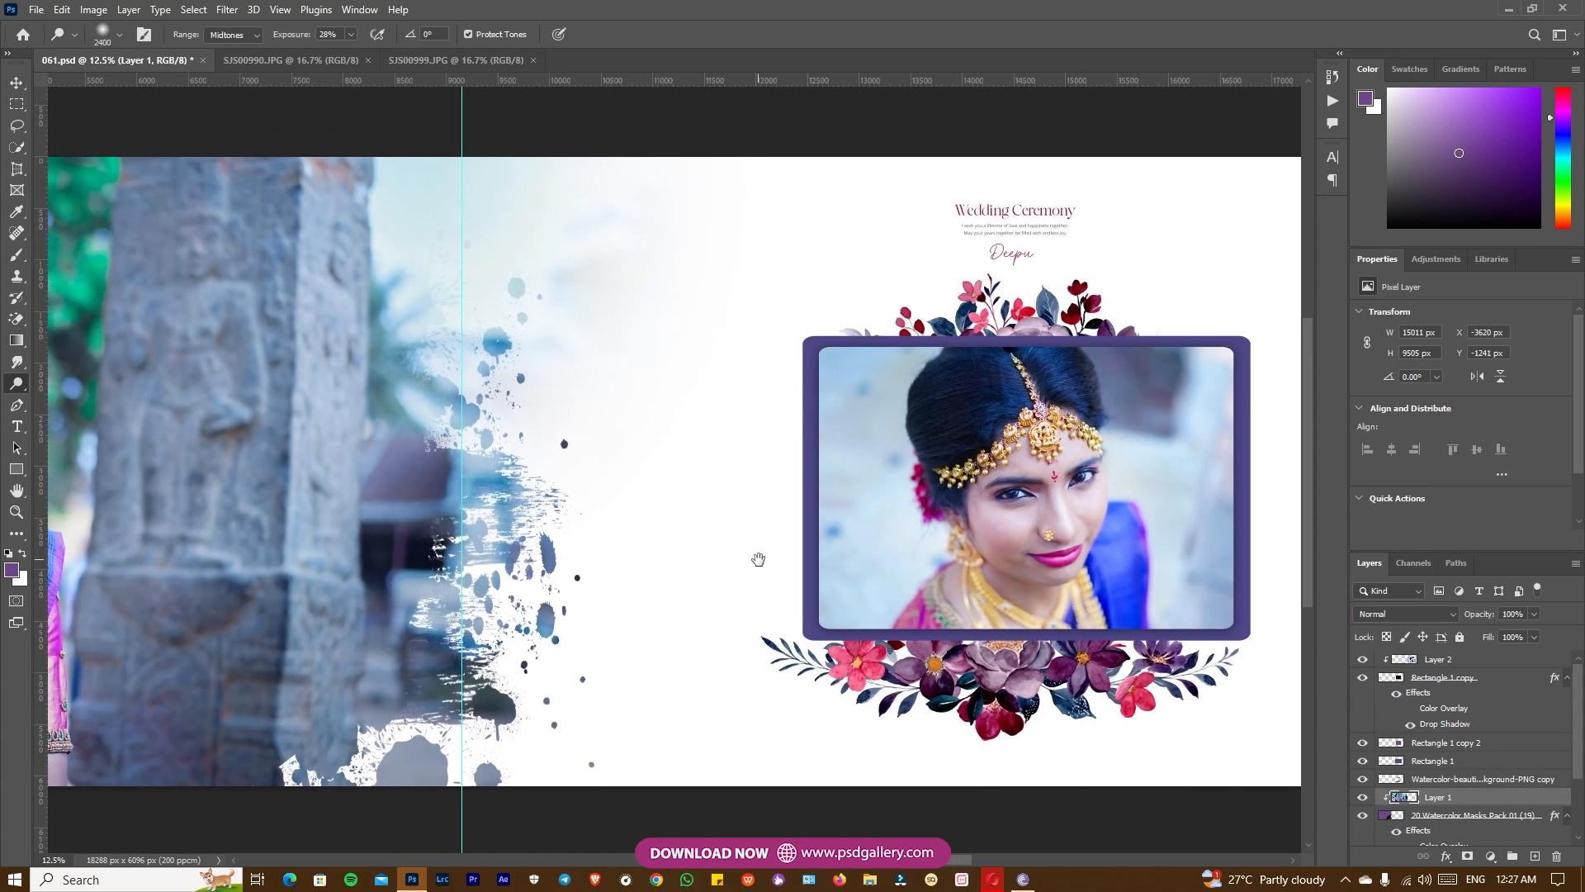
left_click_drag(1111, 602, 963, 602)
key("ctrl+plus")
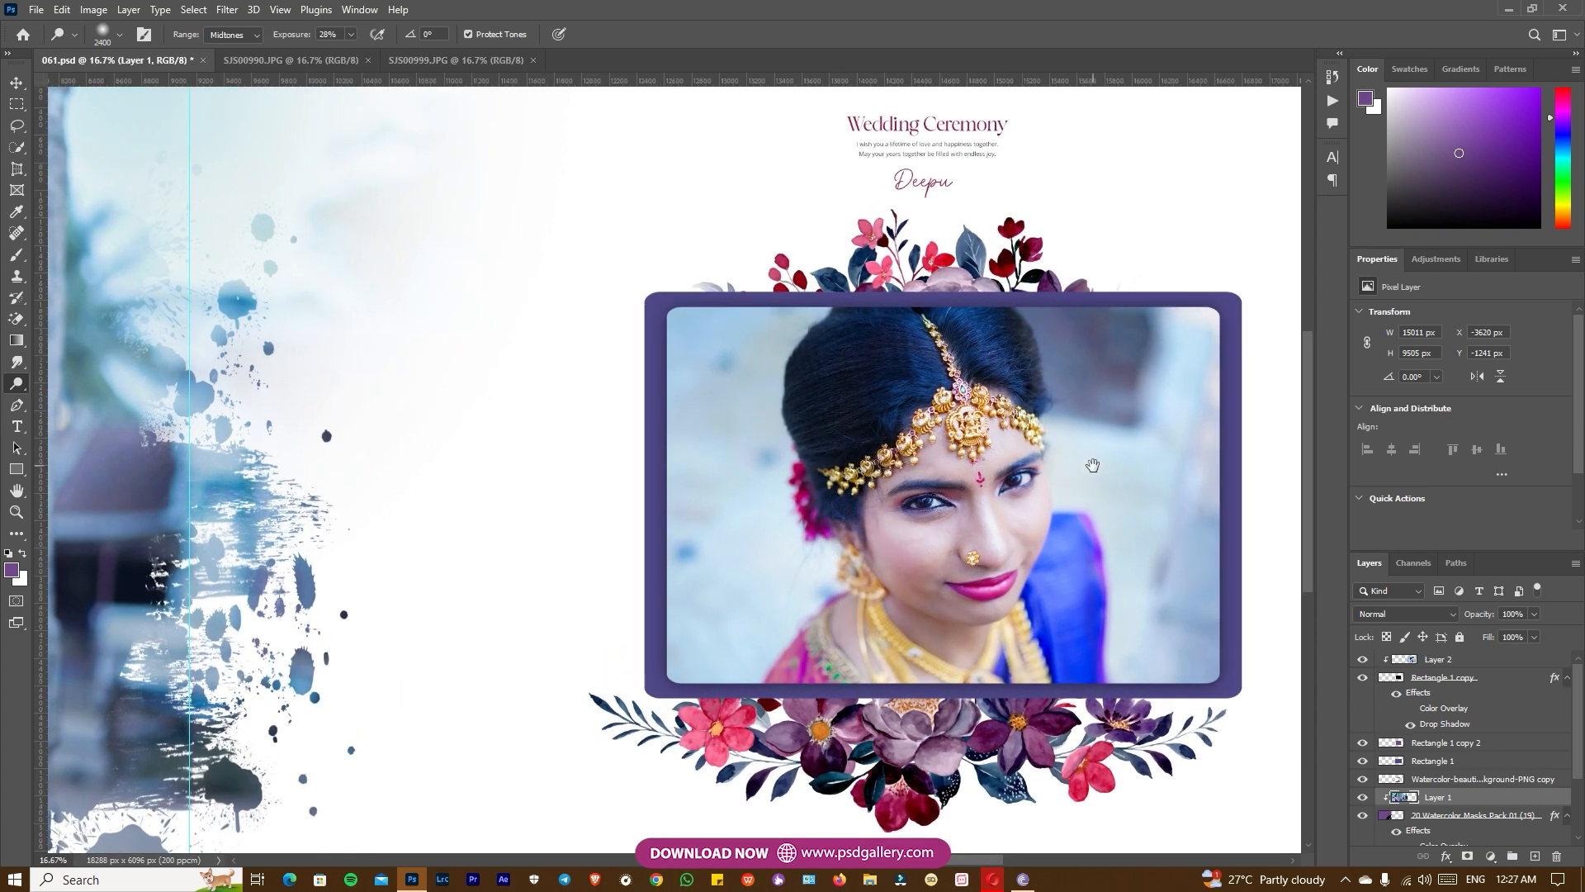
left_click_drag(1093, 464, 906, 488)
key("ctrl+minus")
left_click_drag(973, 557, 887, 530)
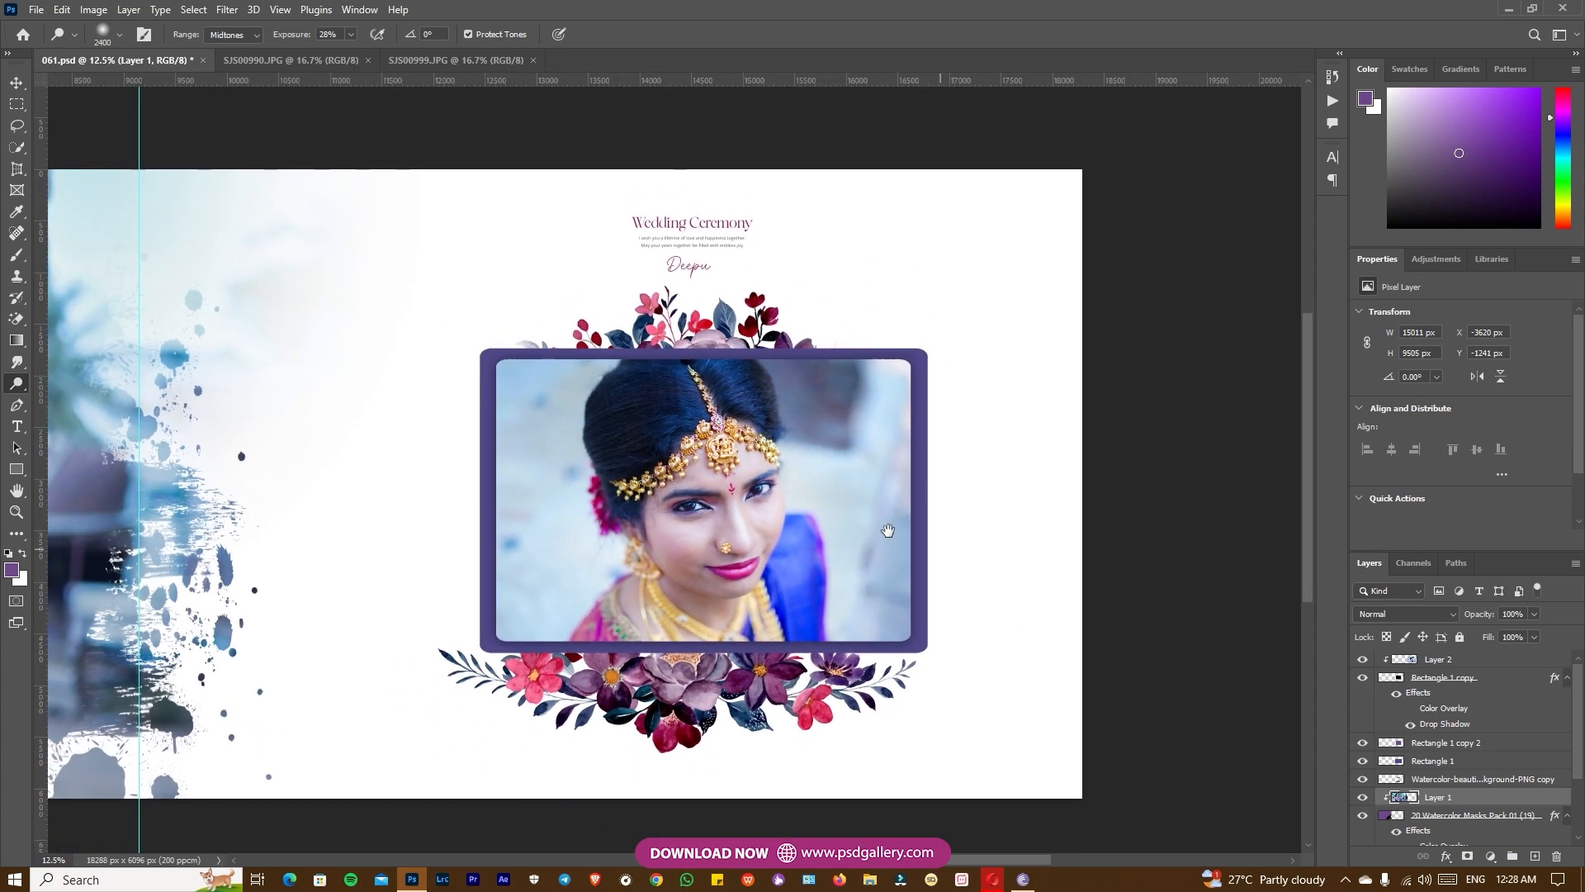
key("ctrl+plus")
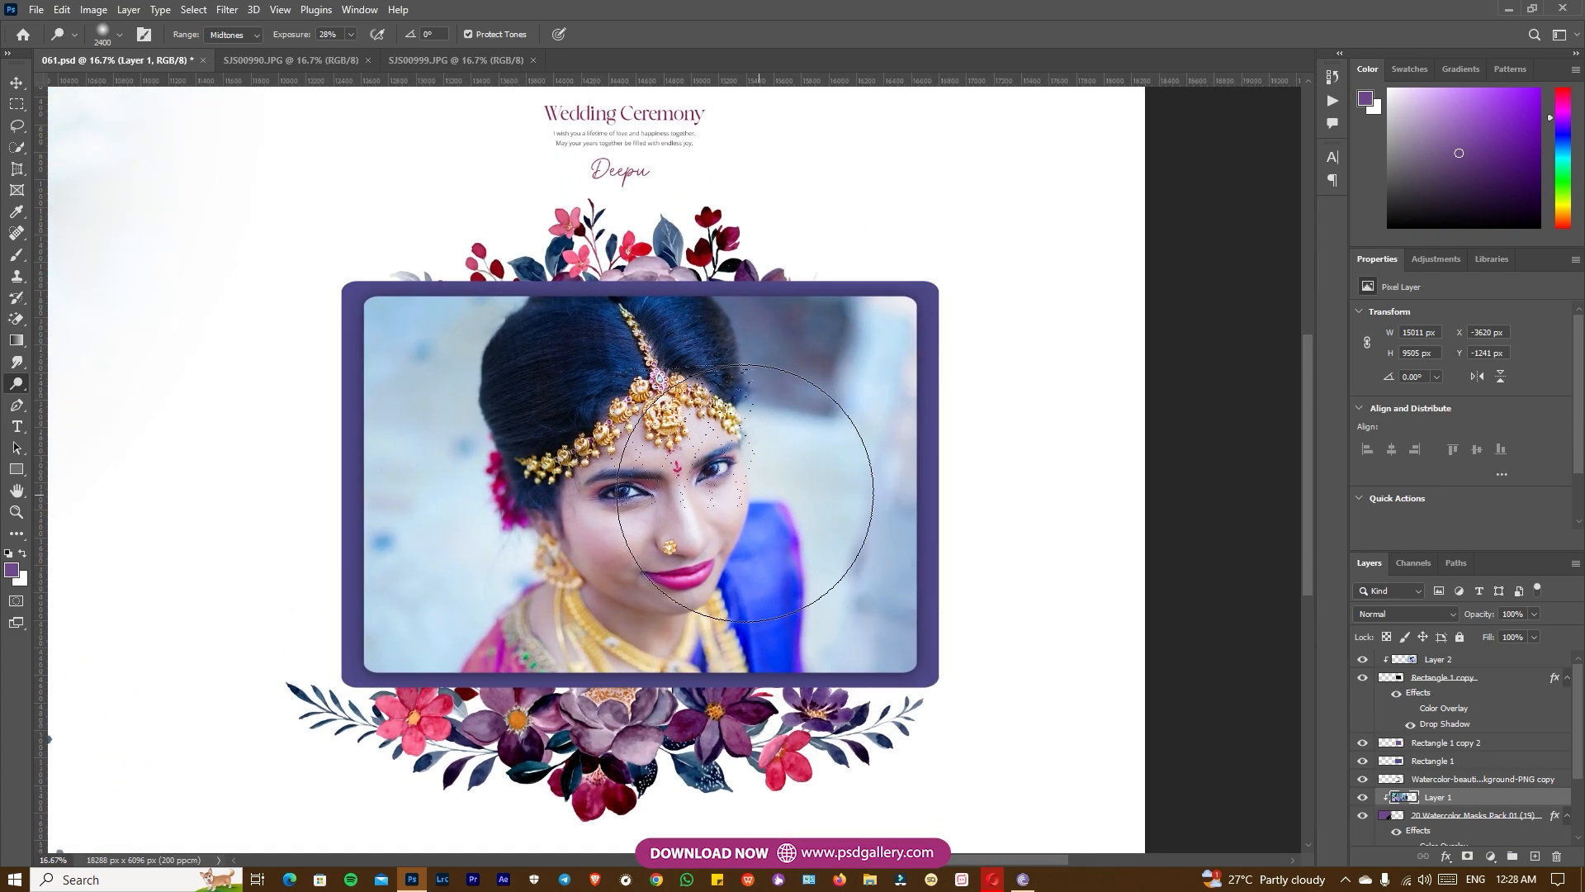
key("v")
left_click(772, 524)
key("ctrl+plus")
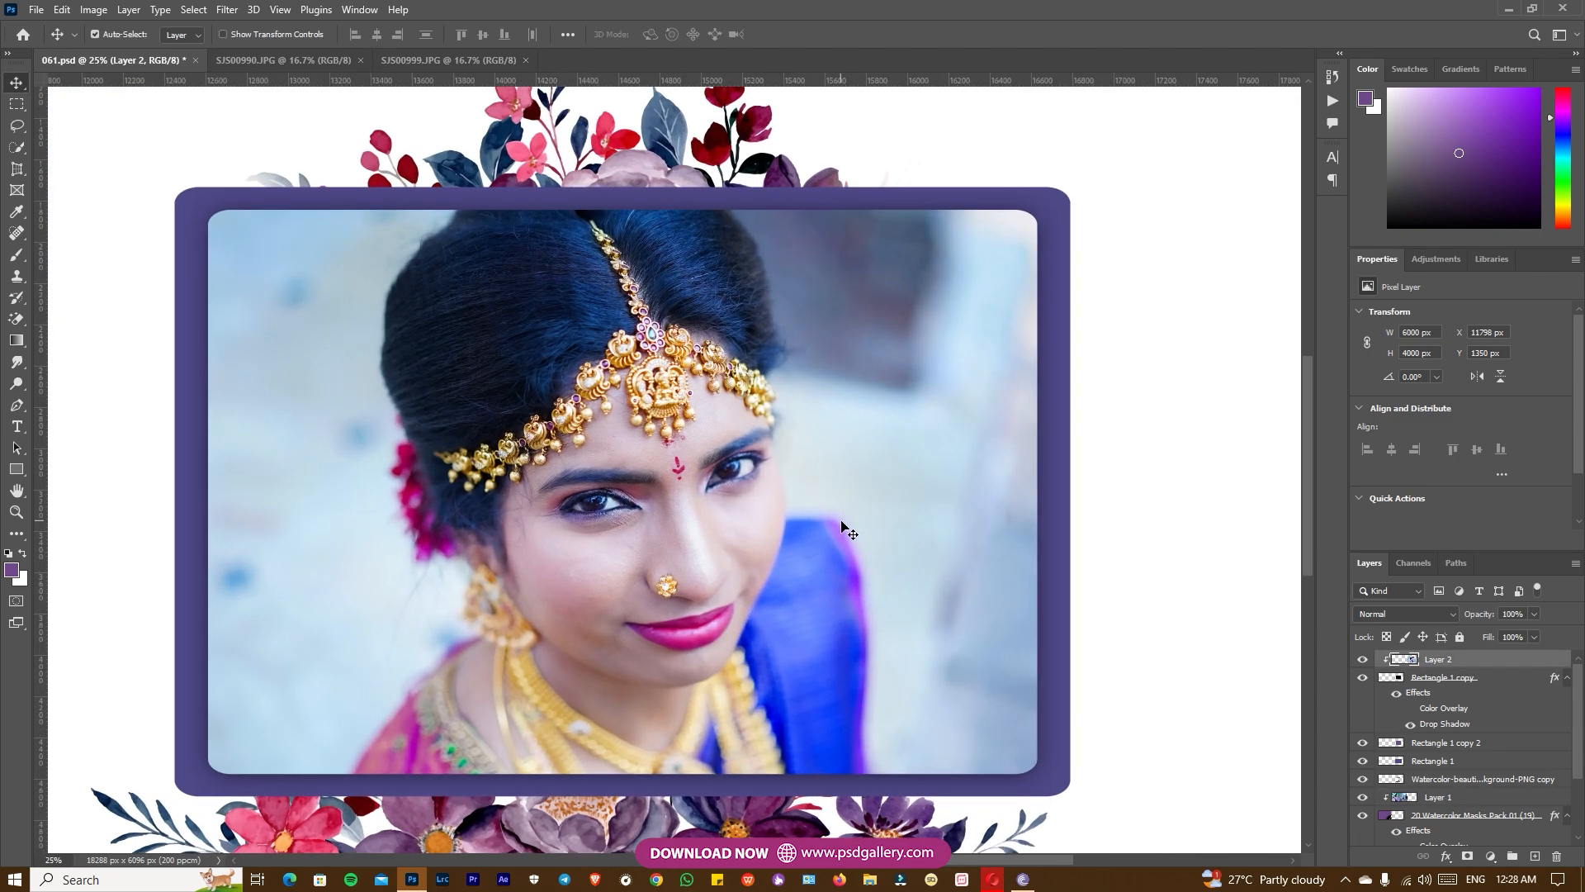
key("ctrl+minus")
left_click_drag(711, 511, 795, 480)
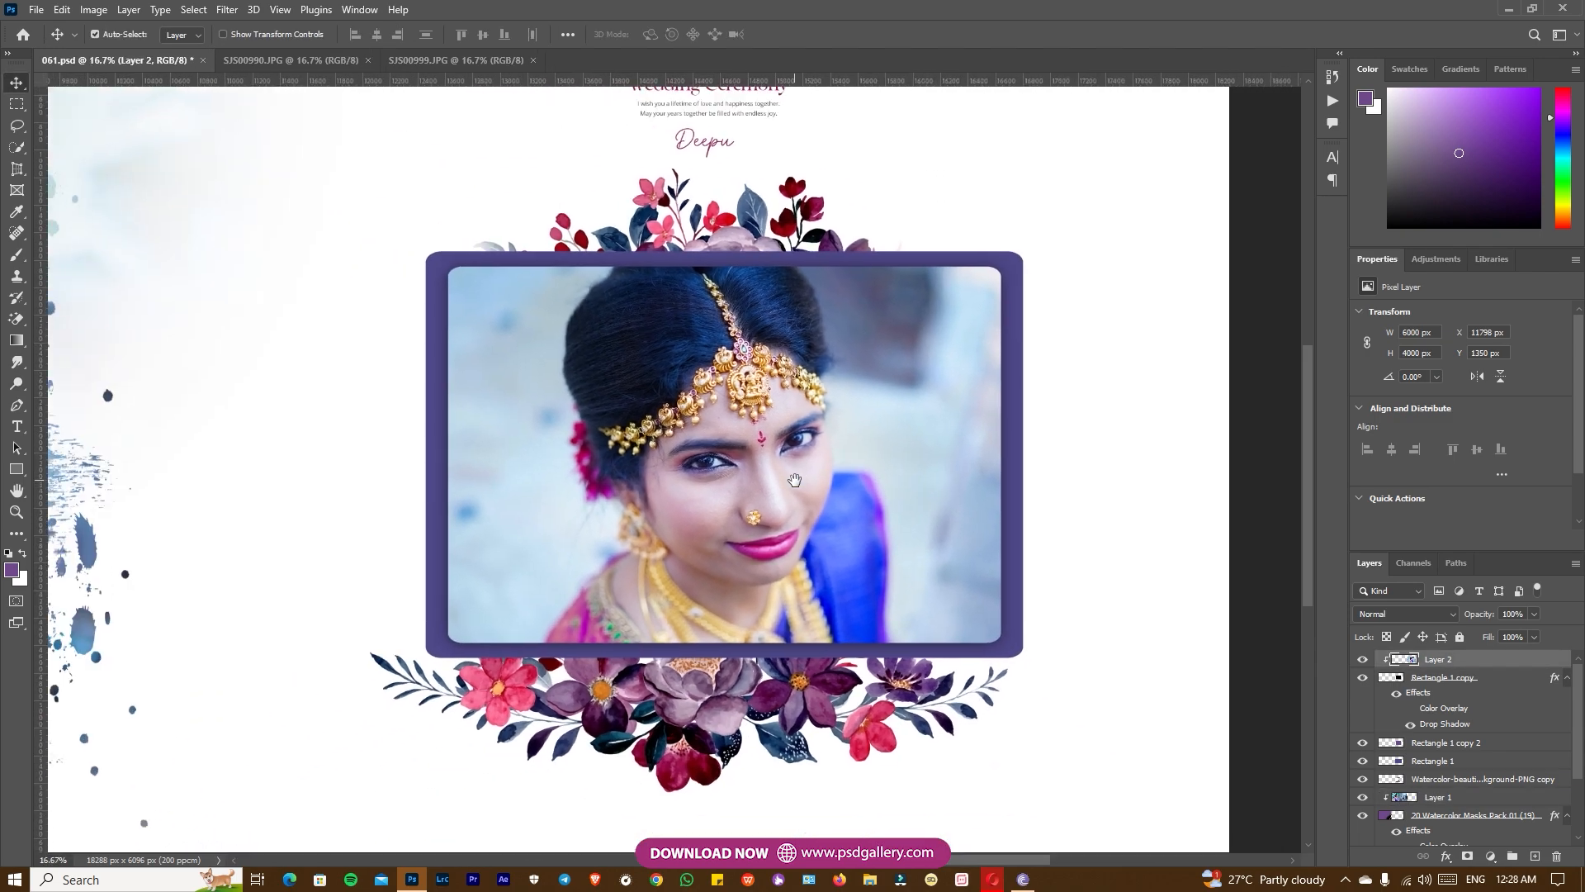
Step: Scale the floral decoration layer slightly to about 4778 × 4447 px and shift it up behind the photo frame
right_click(677, 717)
left_click(704, 727)
left_click_drag(704, 724, 717, 719)
key("ctrl+t")
mouse_move(1051, 159)
left_mouse_down()
mouse_move(997, 186)
mouse_move(1047, 167)
left_mouse_up()
left_click_drag(888, 223, 867, 196)
key("Return")
Step: Nudge the floral decoration down a few steps to about Y 961 px, below the name text
key("Down")
key("Down")
key("Down")
key("Down")
key("Down")
Step: Deepen the shadows of the framed portrait, Layer 2, with Levels by setting the black input level to 8
key("ctrl+minus")
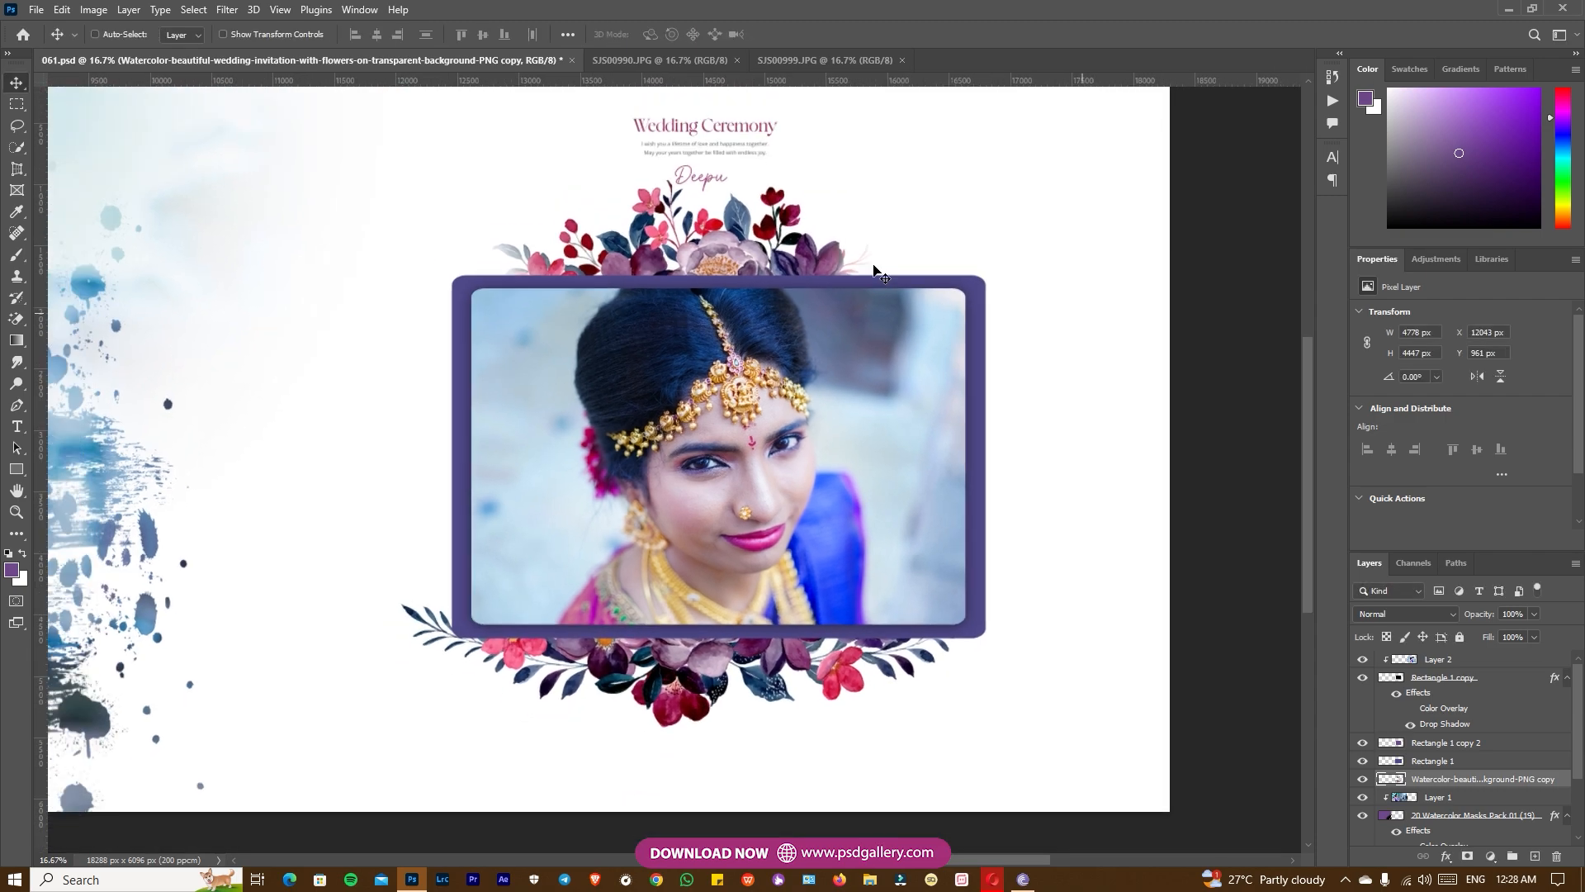
left_click_drag(386, 295, 891, 314)
key("ctrl+minus")
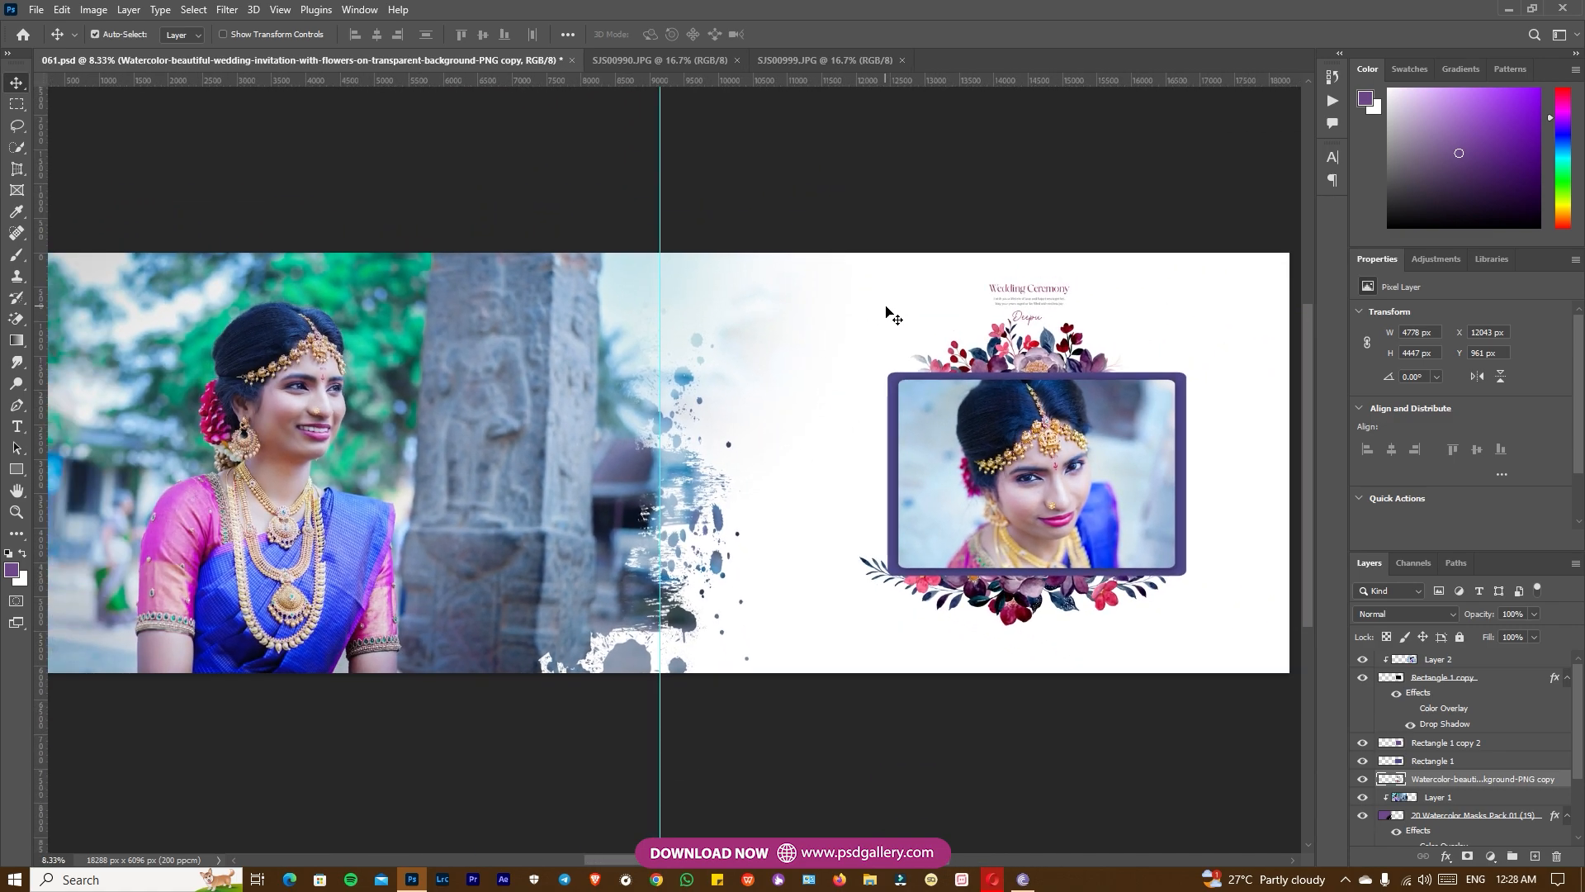
right_click(1069, 458)
left_click(1102, 463)
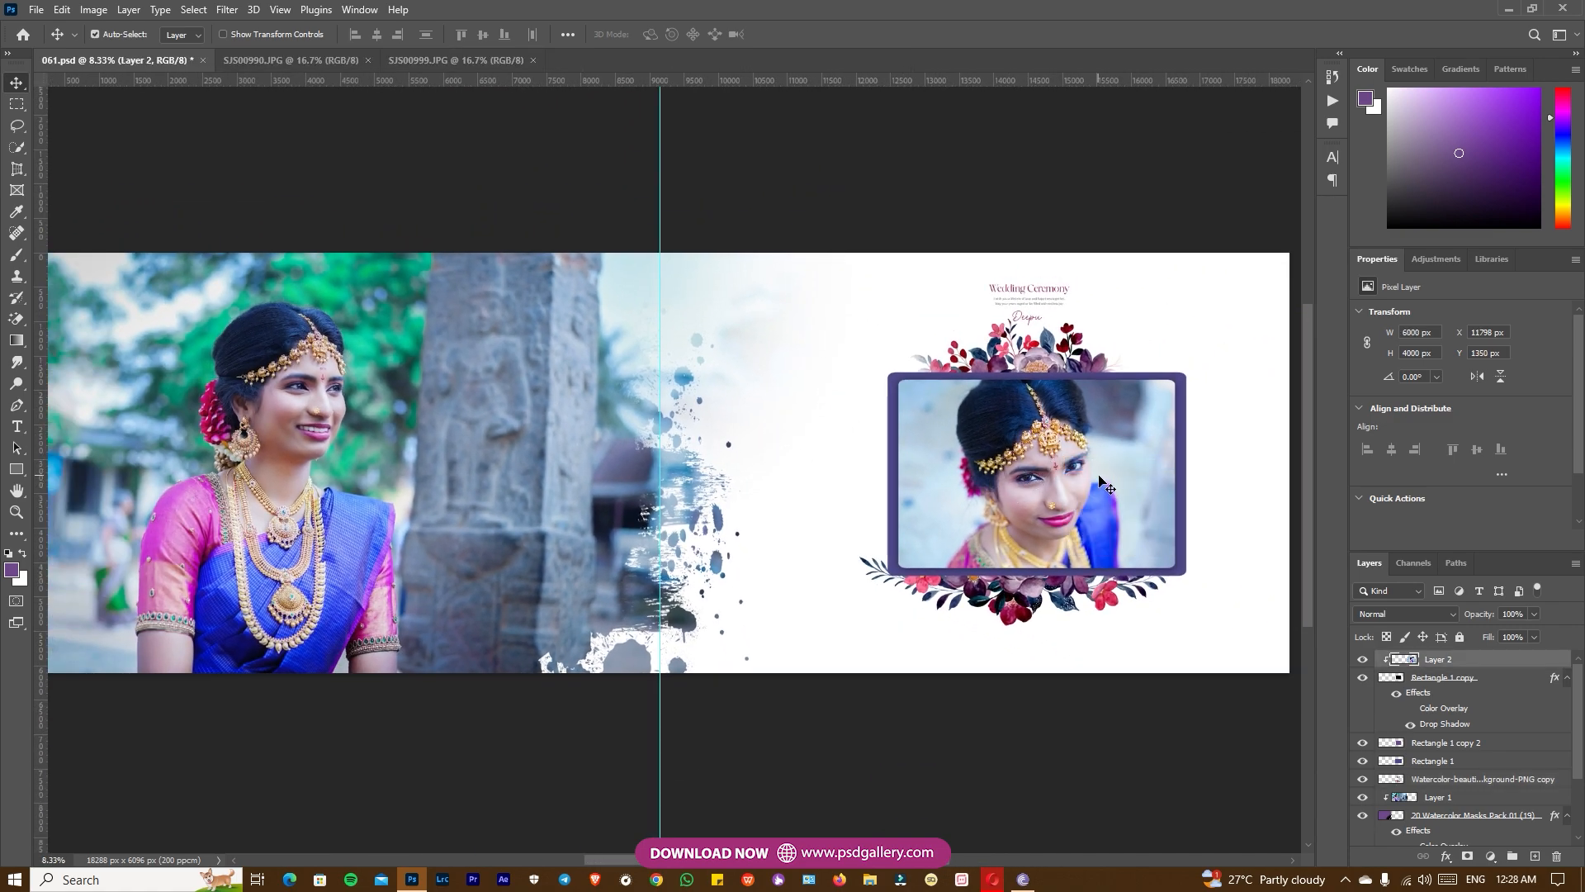
key("ctrl+l")
left_click_drag(1186, 496, 1191, 497)
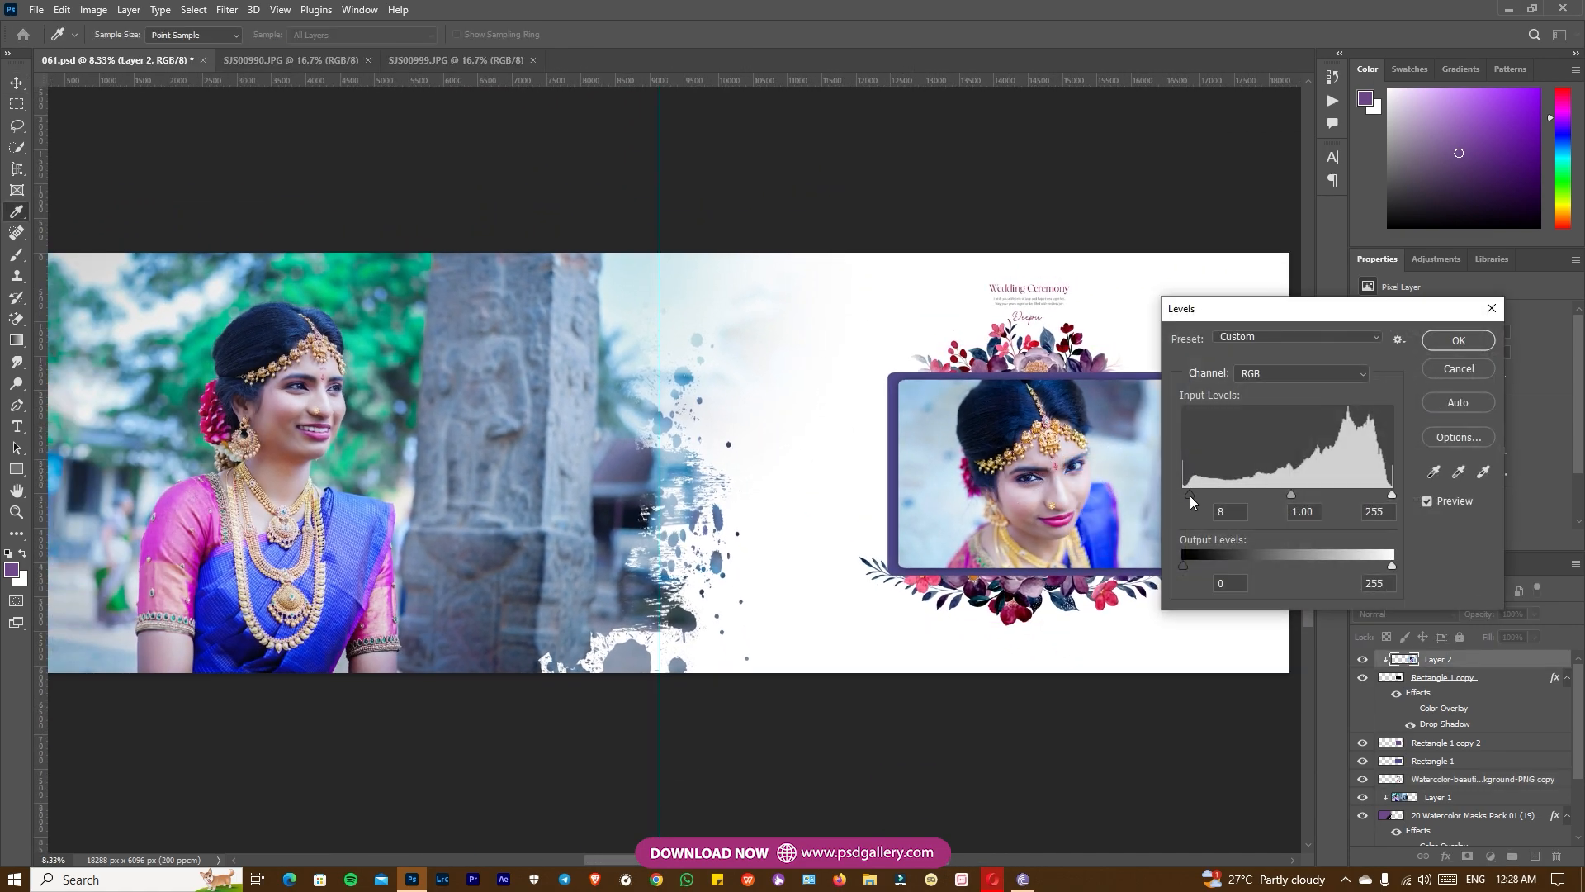
left_click(1458, 340)
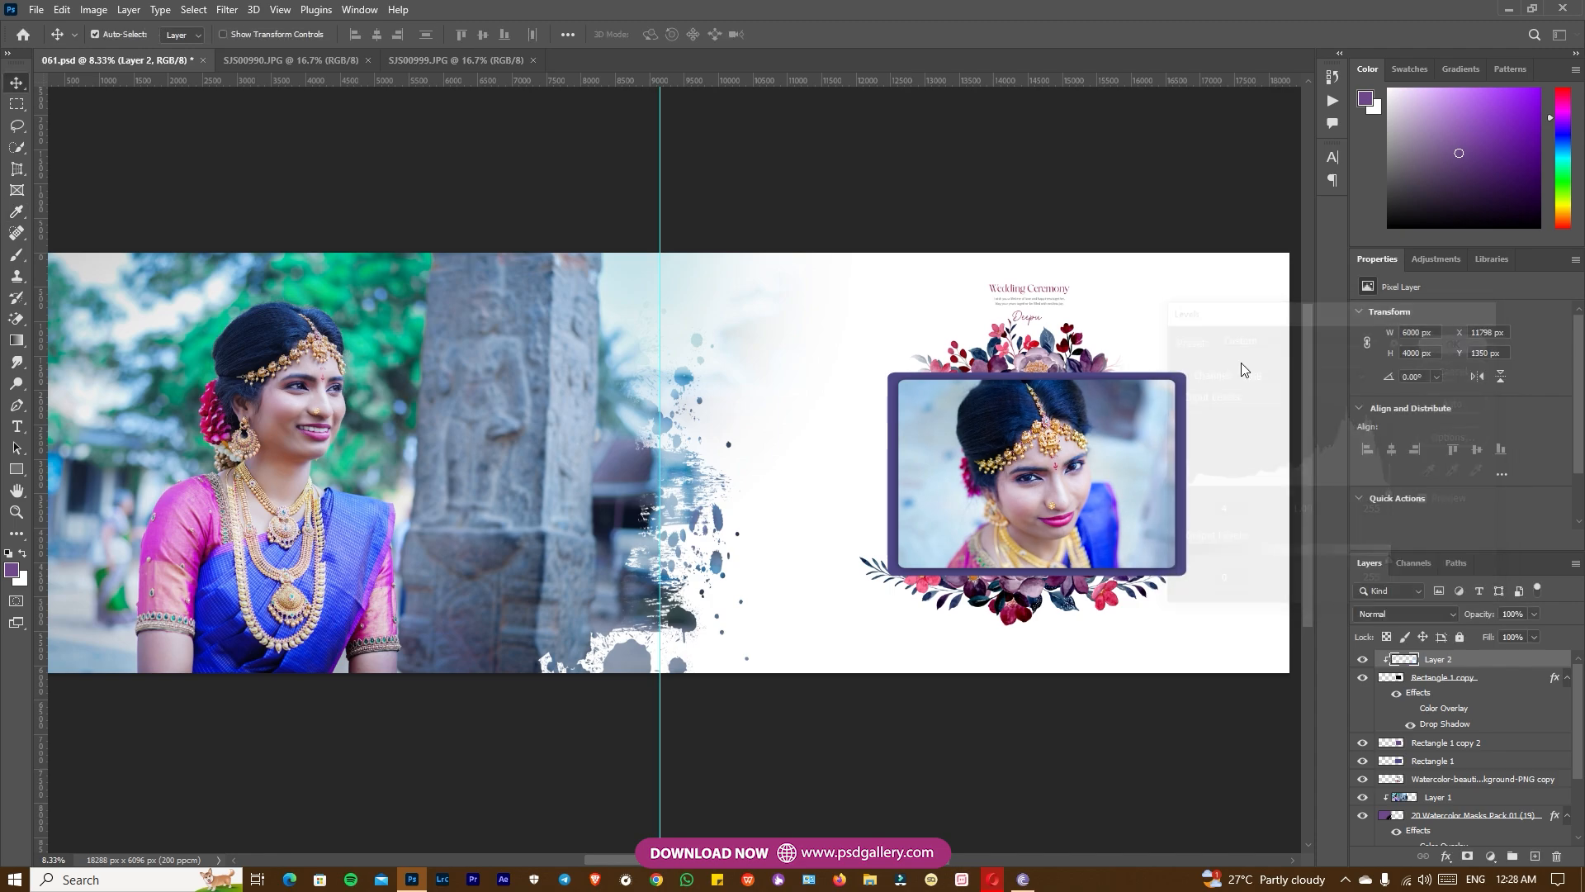
left_click_drag(650, 390, 716, 393)
key("ctrl+minus")
left_click_drag(864, 394, 812, 402)
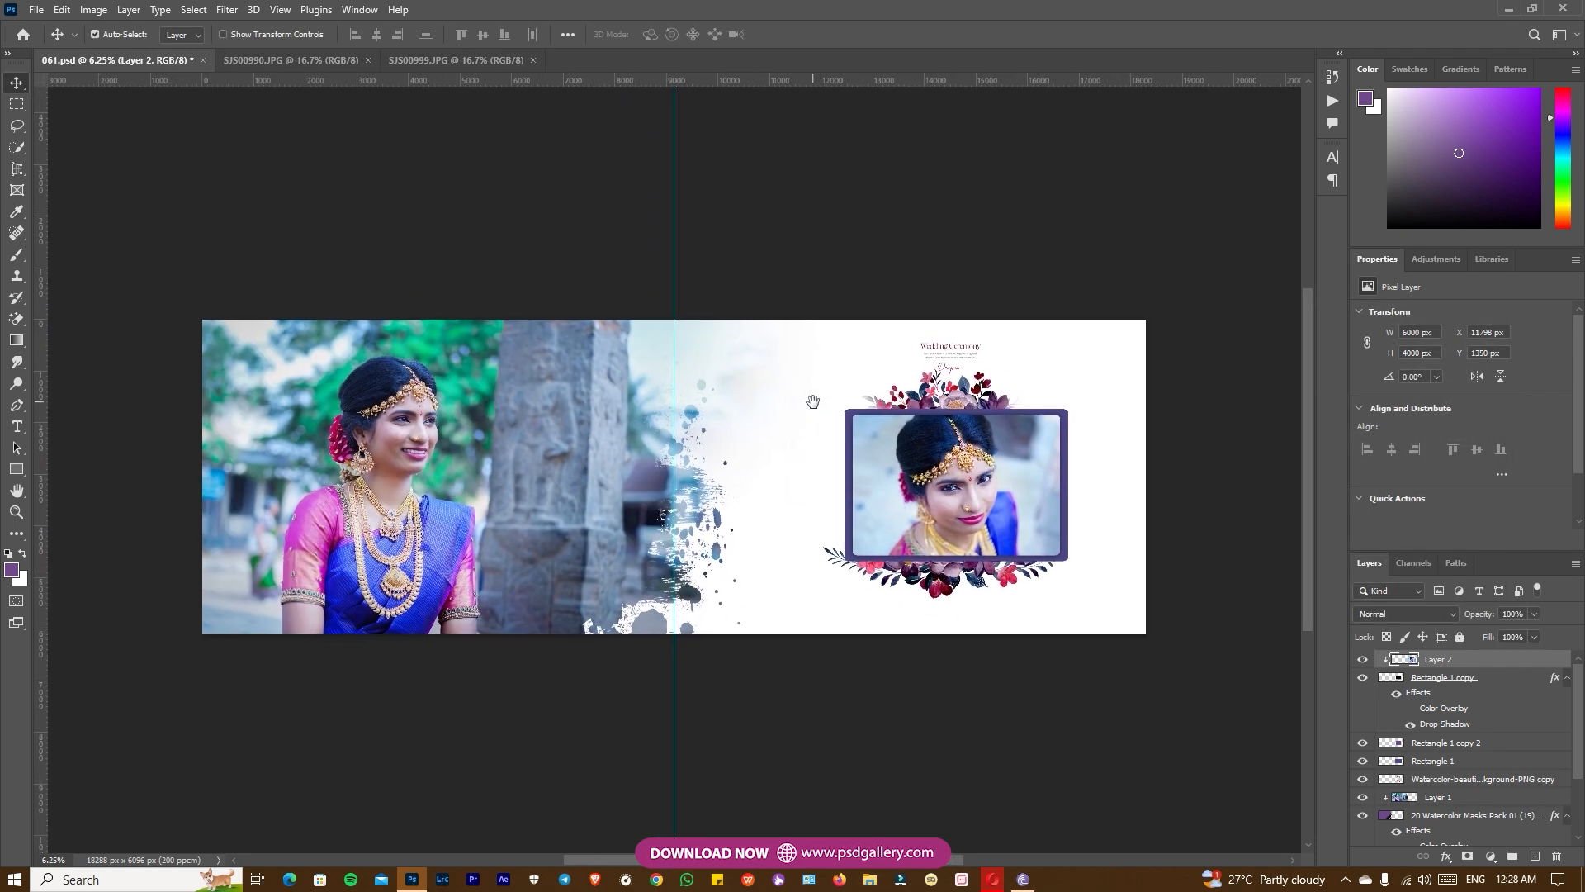
key("ctrl+plus")
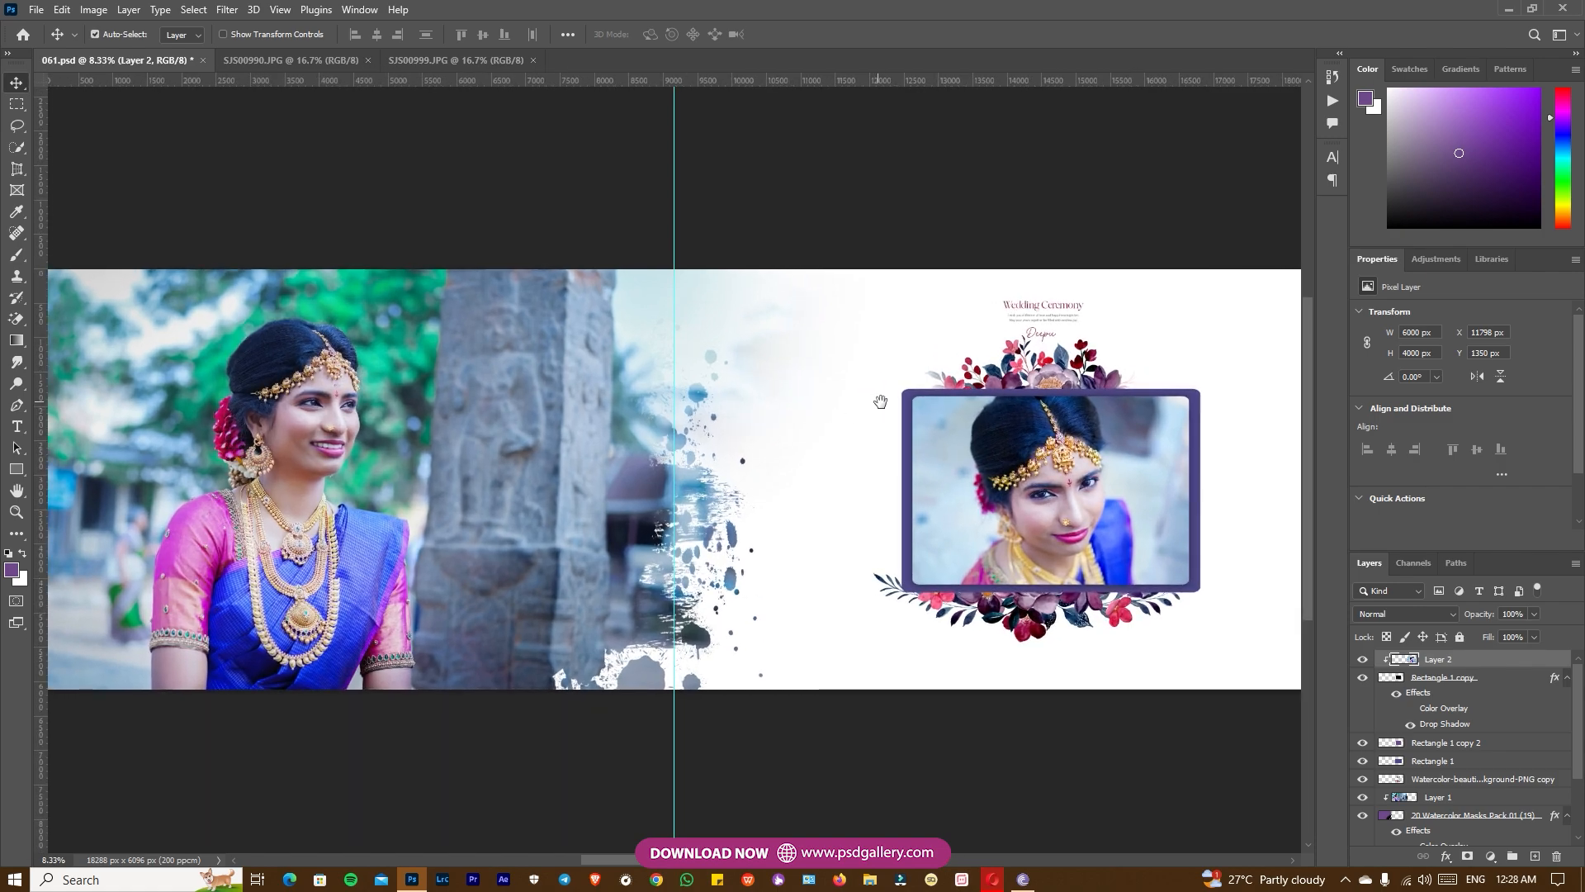